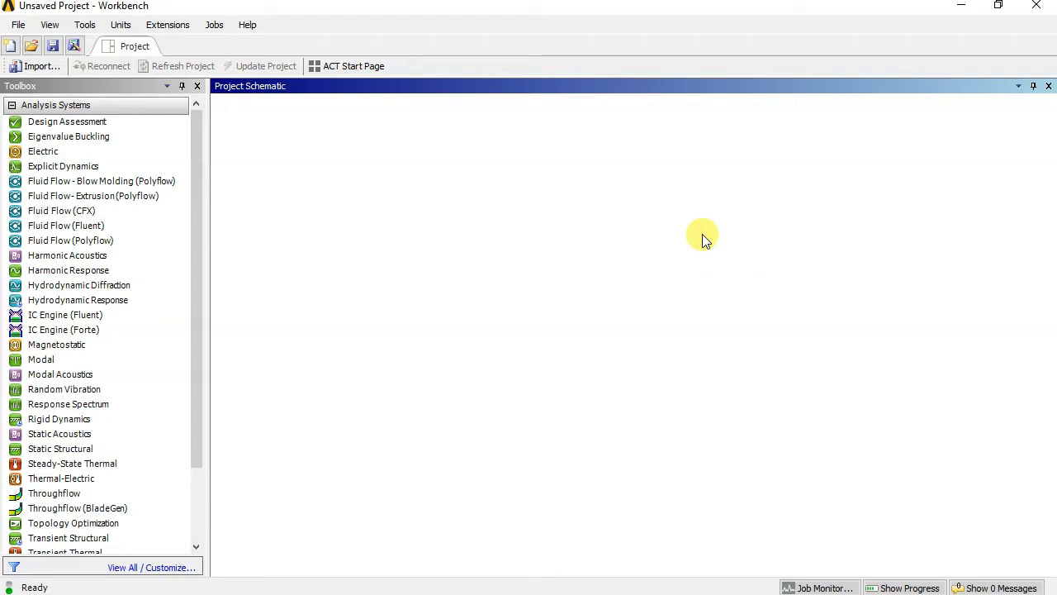
Add a Fluid Flow (CFX) analysis system to the project schematic and import len700dia35mm.stp as its geometry.
click(58, 214)
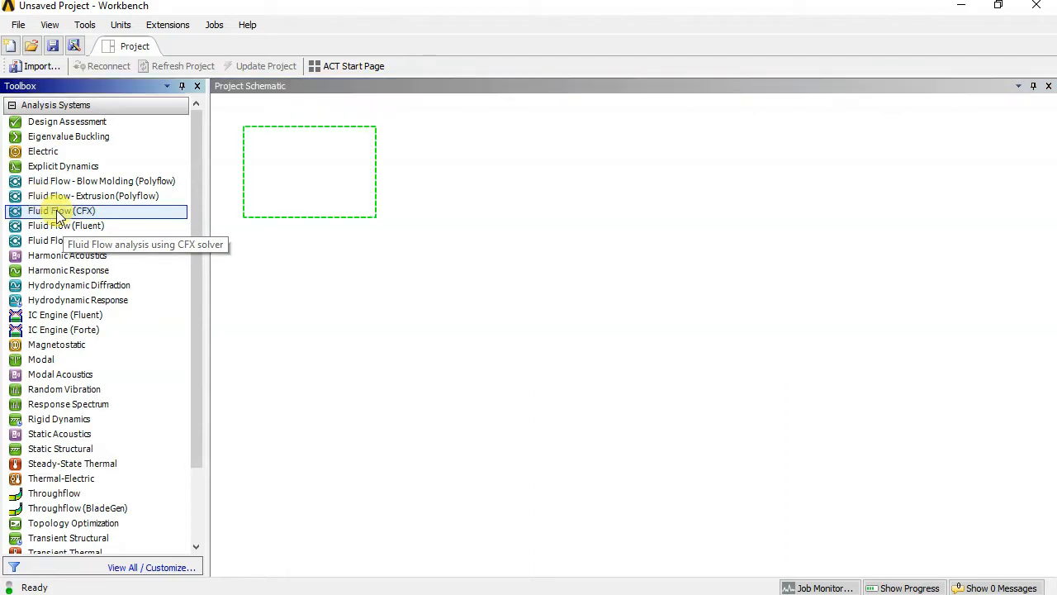
drag(58, 215, 314, 173)
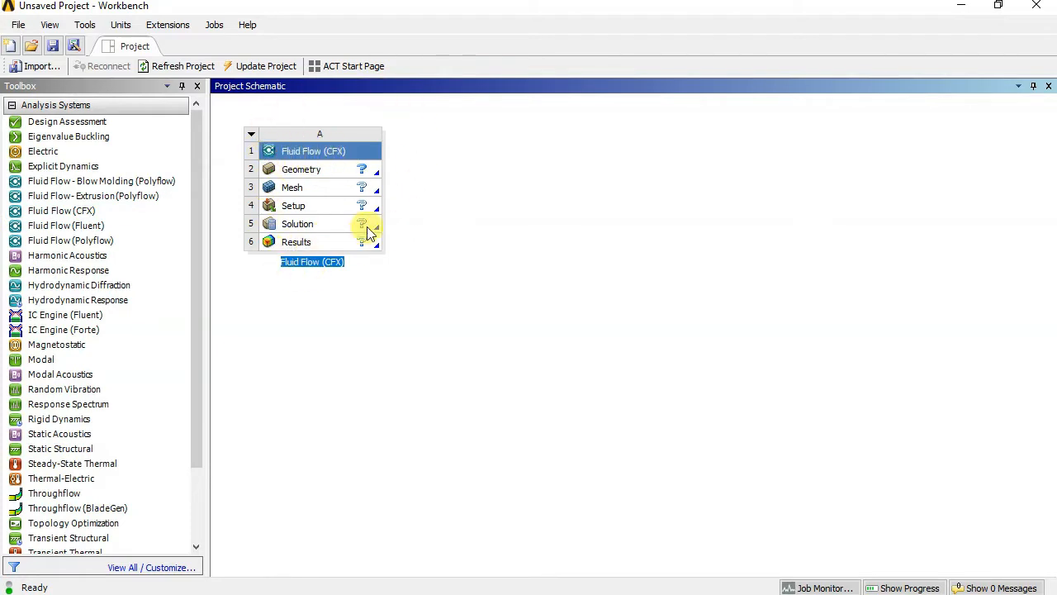
right_click(325, 188)
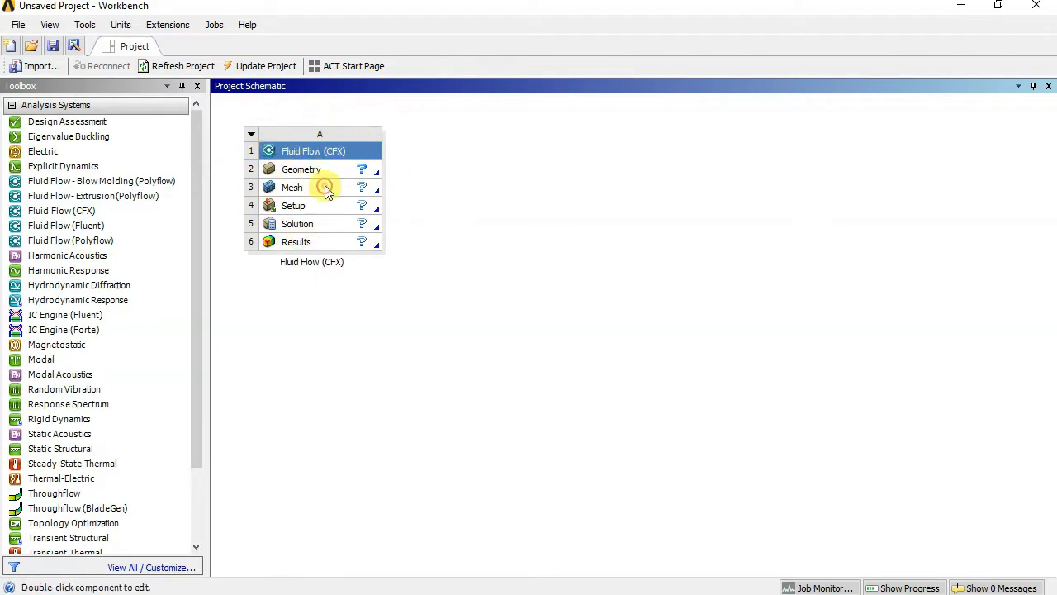
right_click(307, 167)
right_click(309, 170)
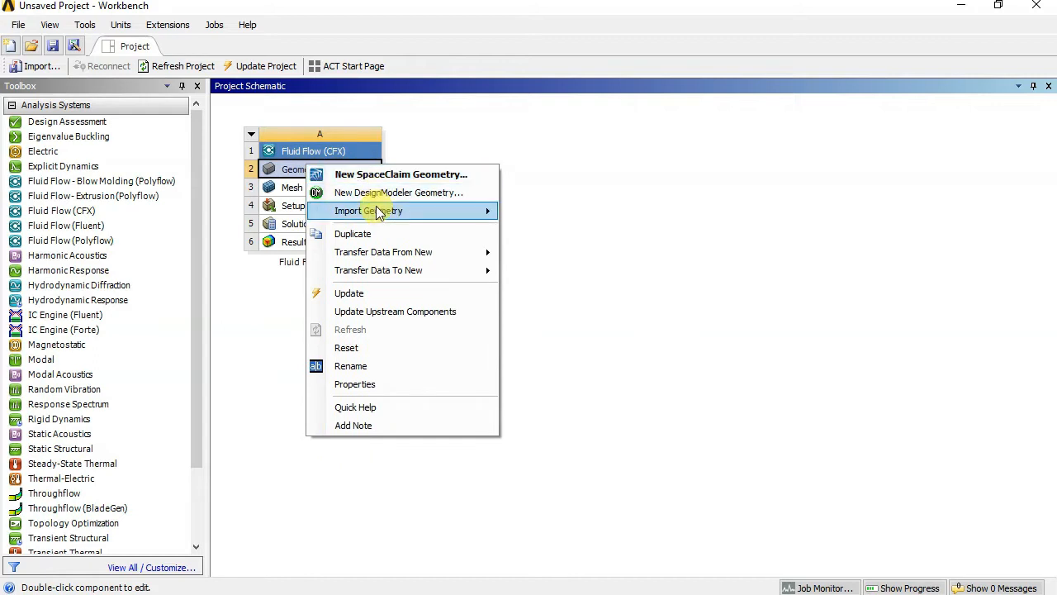
mouse_move(382, 211)
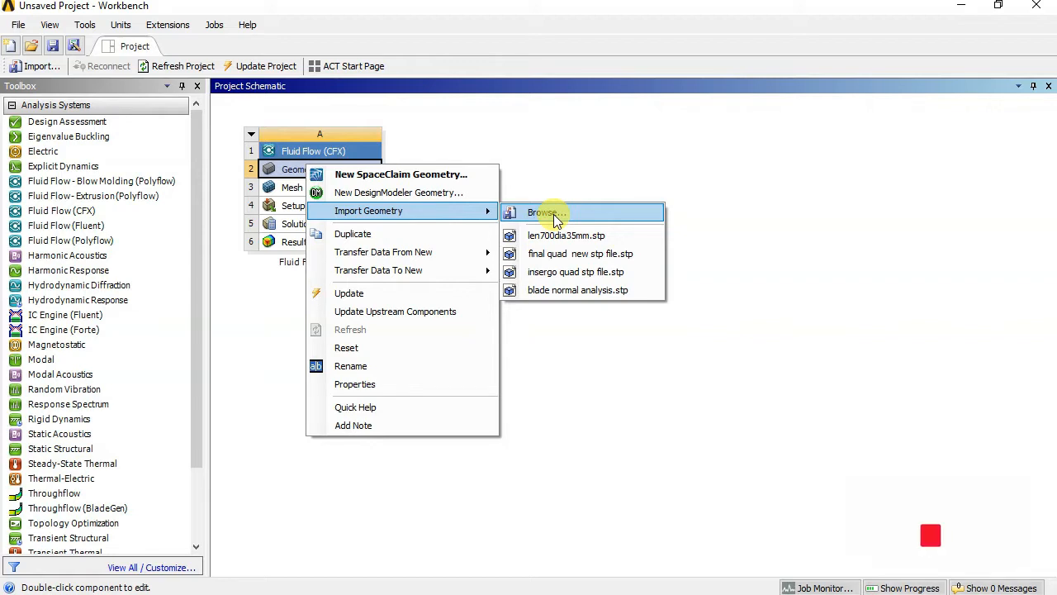
click(570, 236)
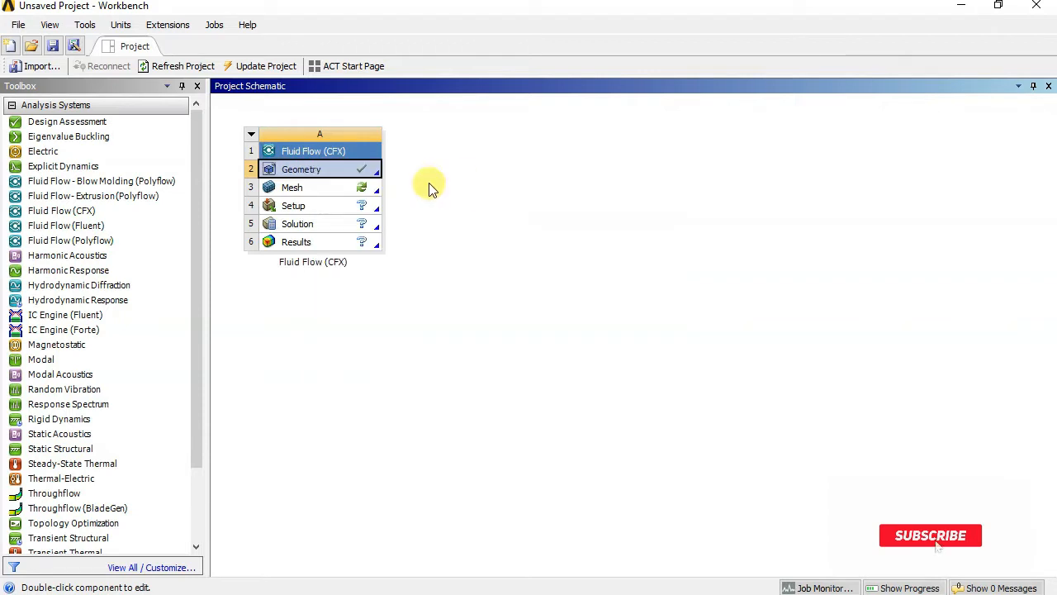
Open the mesh component of the Fluid Flow (CFX) system for editing.
right_click(308, 187)
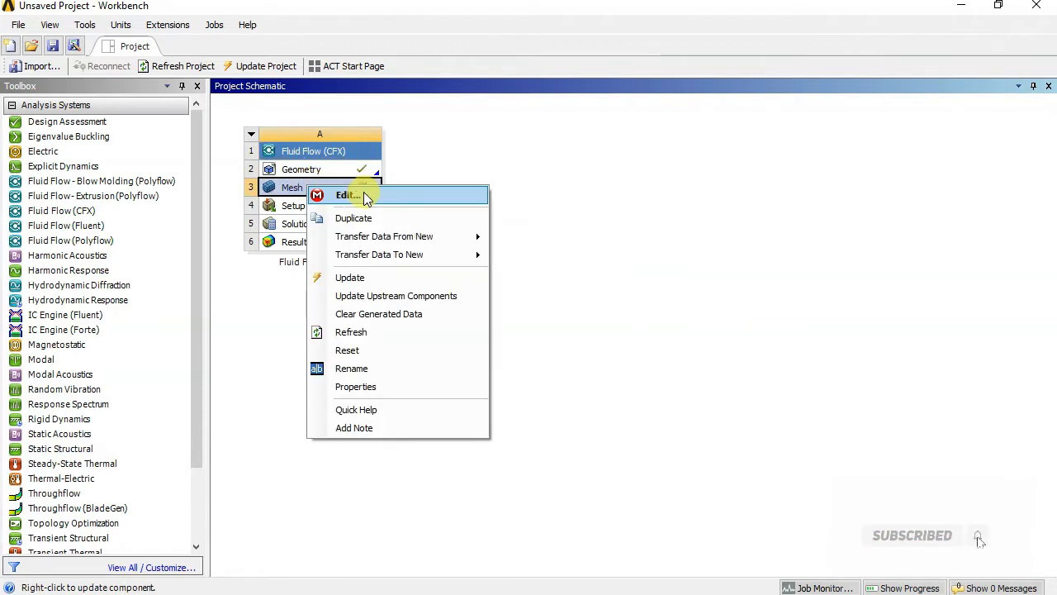
click(347, 195)
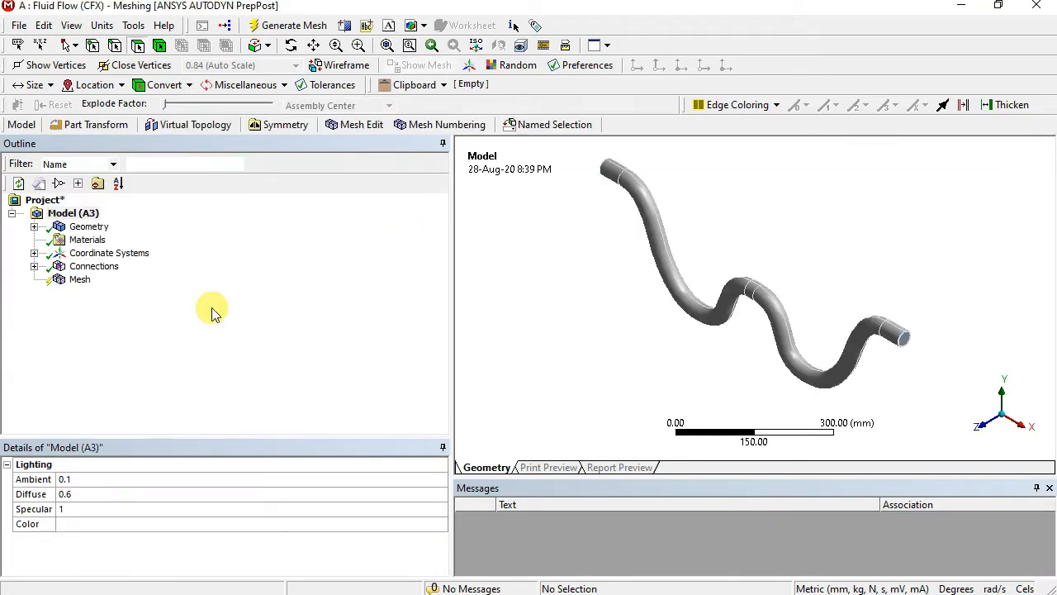
Examine the outer wall face, the thin ring face and the inner circular face at the tube's open end.
middle_drag(642, 291, 681, 289)
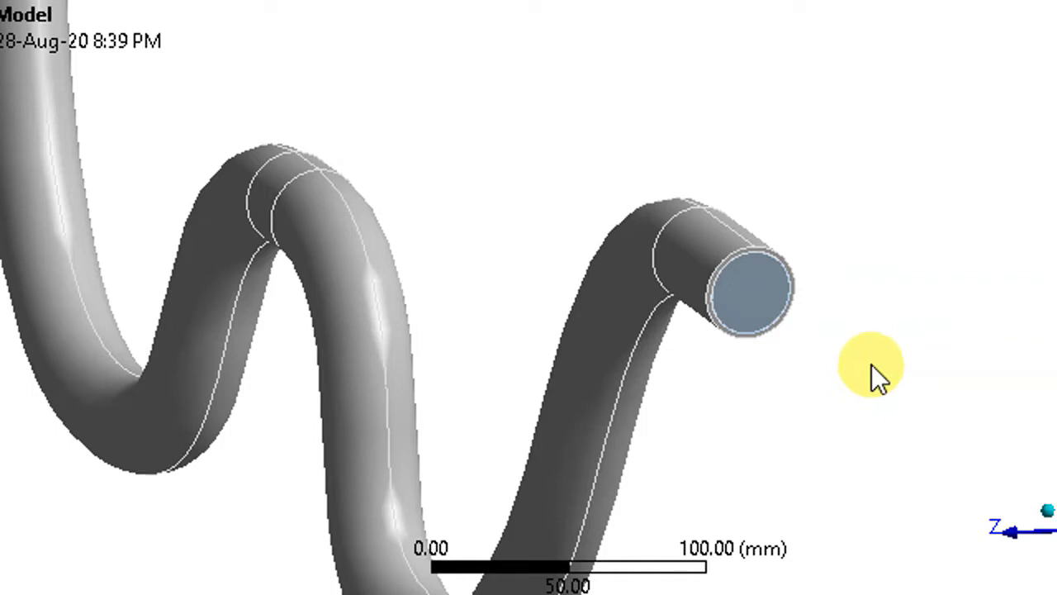
click(762, 297)
click(738, 246)
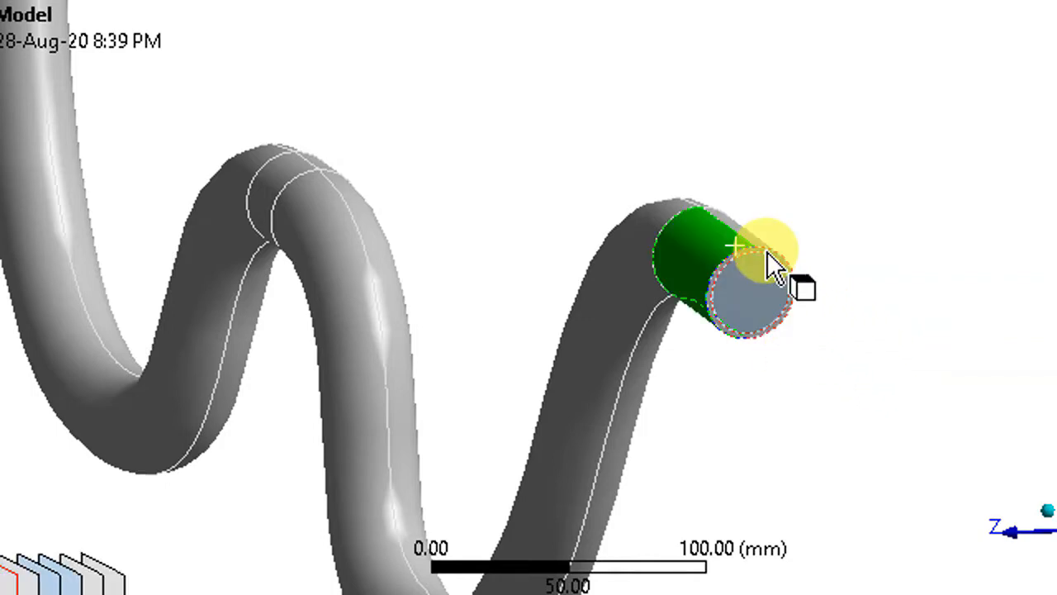
click(767, 250)
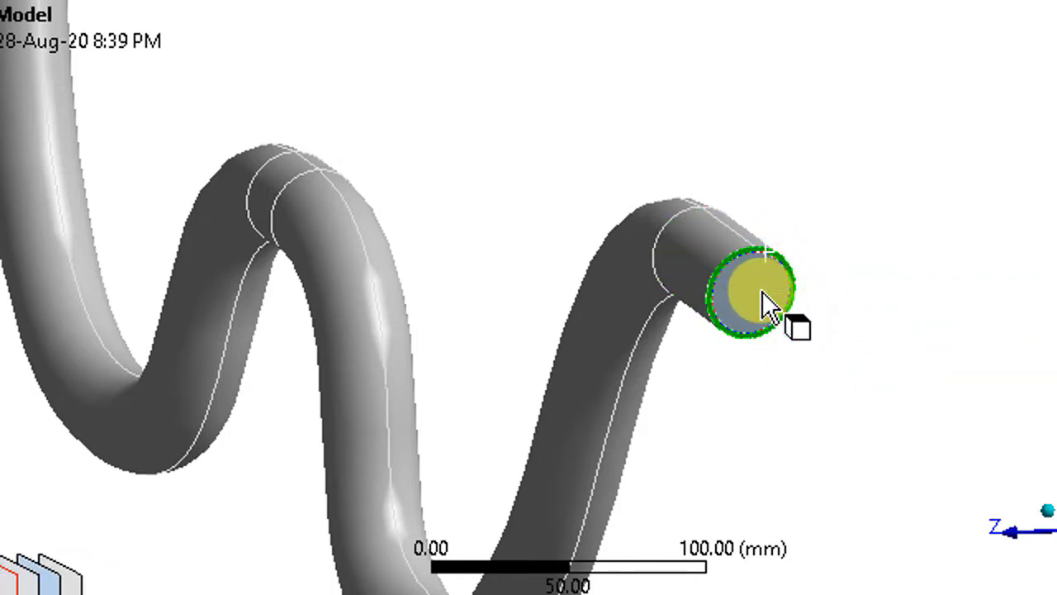
click(762, 293)
click(770, 263)
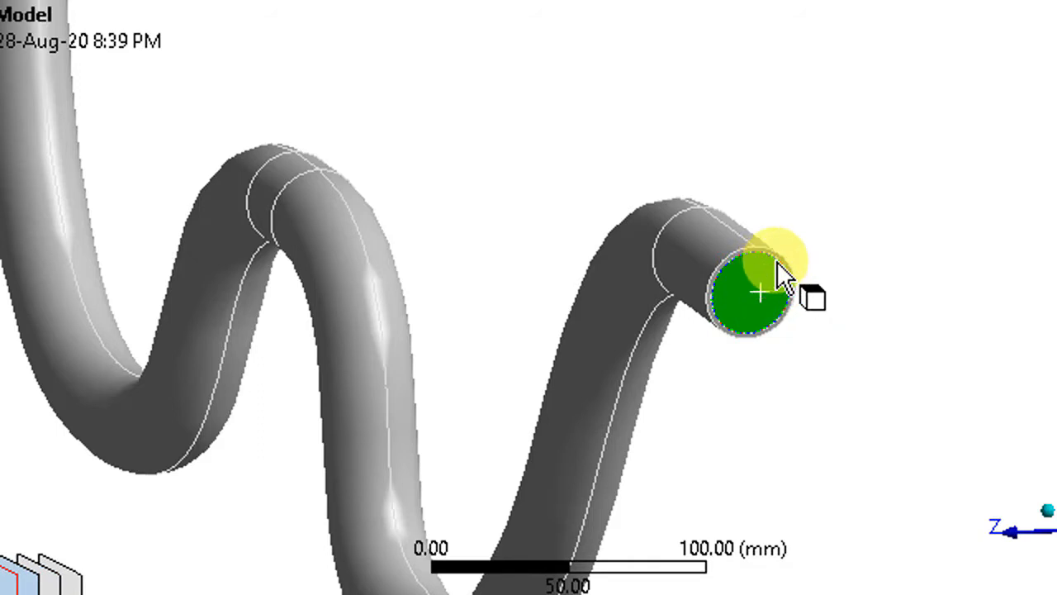
click(781, 261)
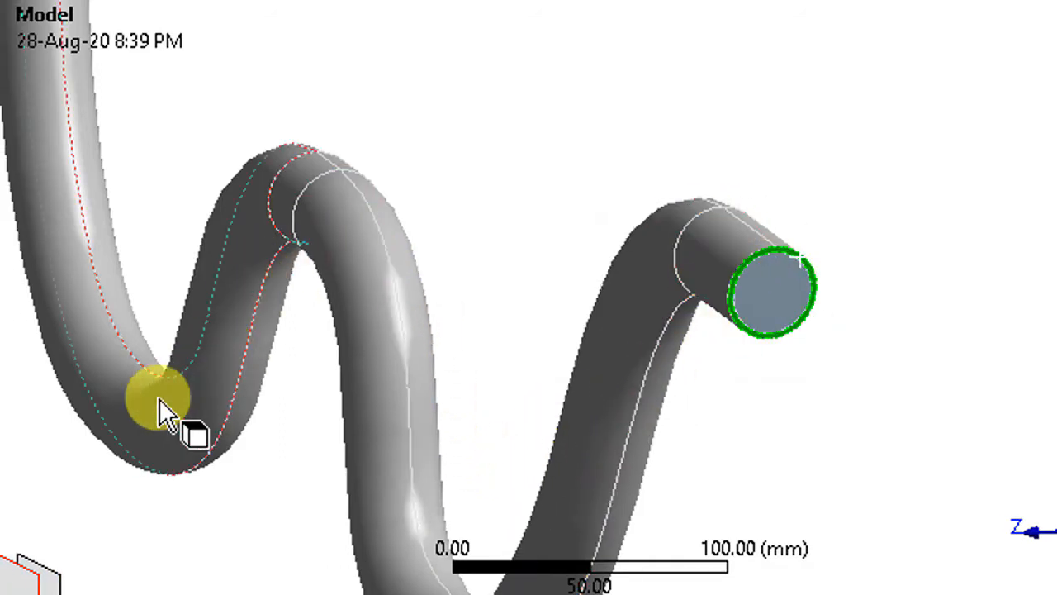
click(770, 300)
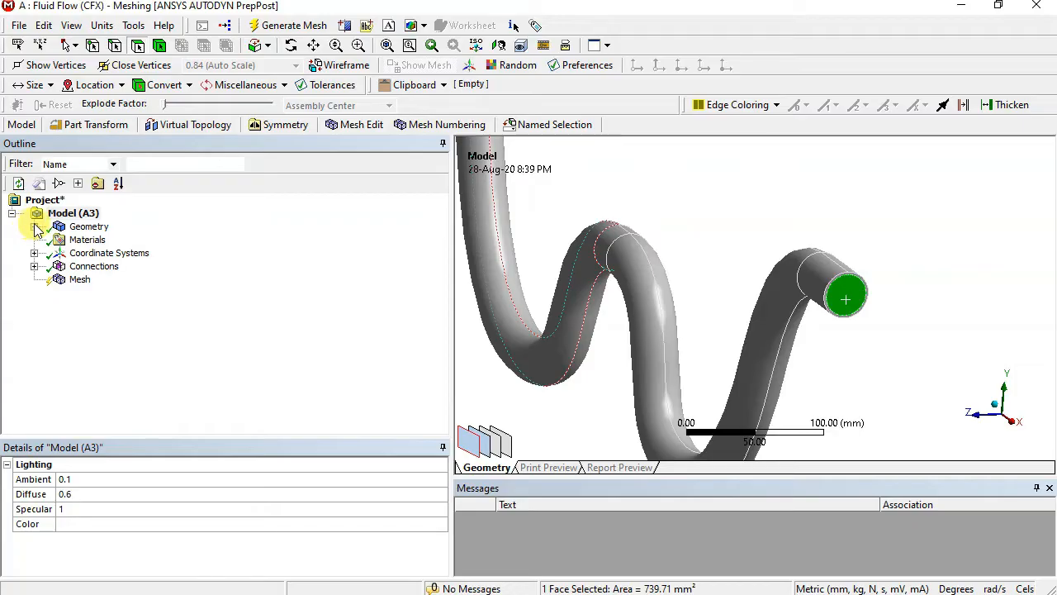
Compare the bodies Part1|PartBody and Part1.1|PartBody to tell the pipe wall from the inner fluid volume.
click(34, 226)
click(137, 239)
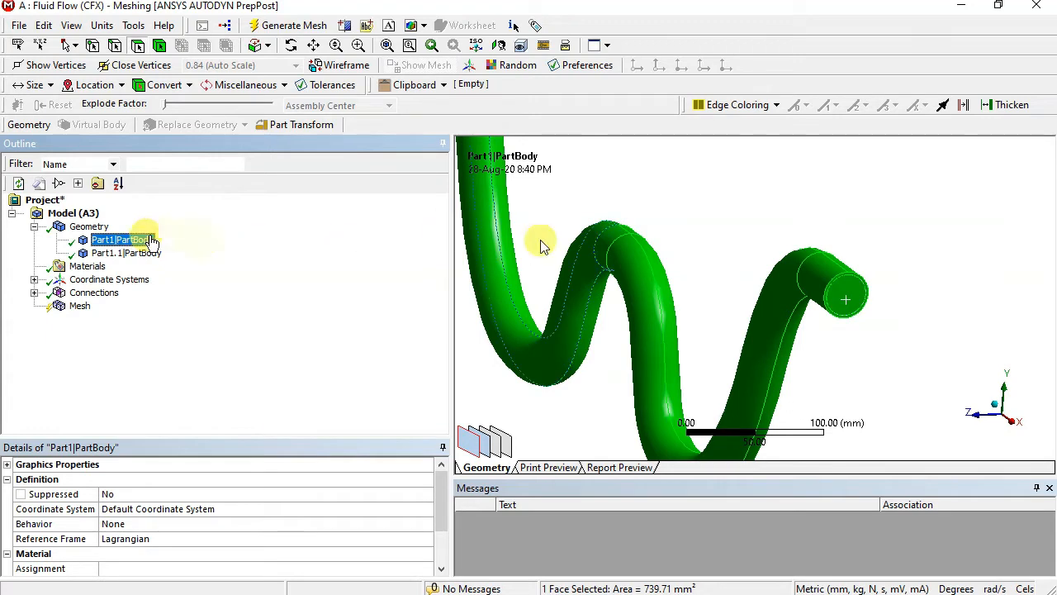
click(731, 166)
click(132, 253)
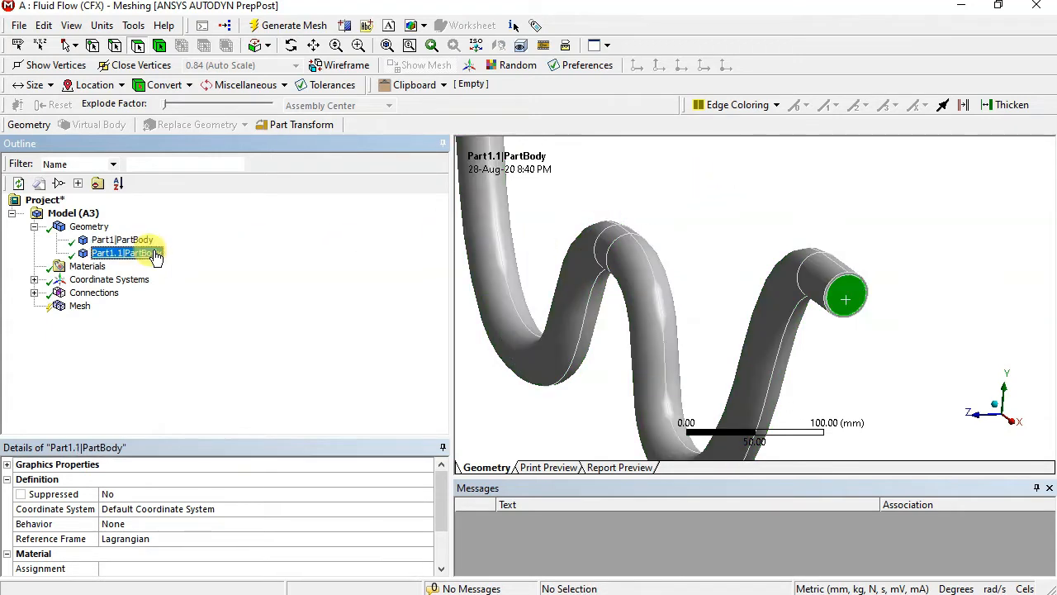
click(132, 239)
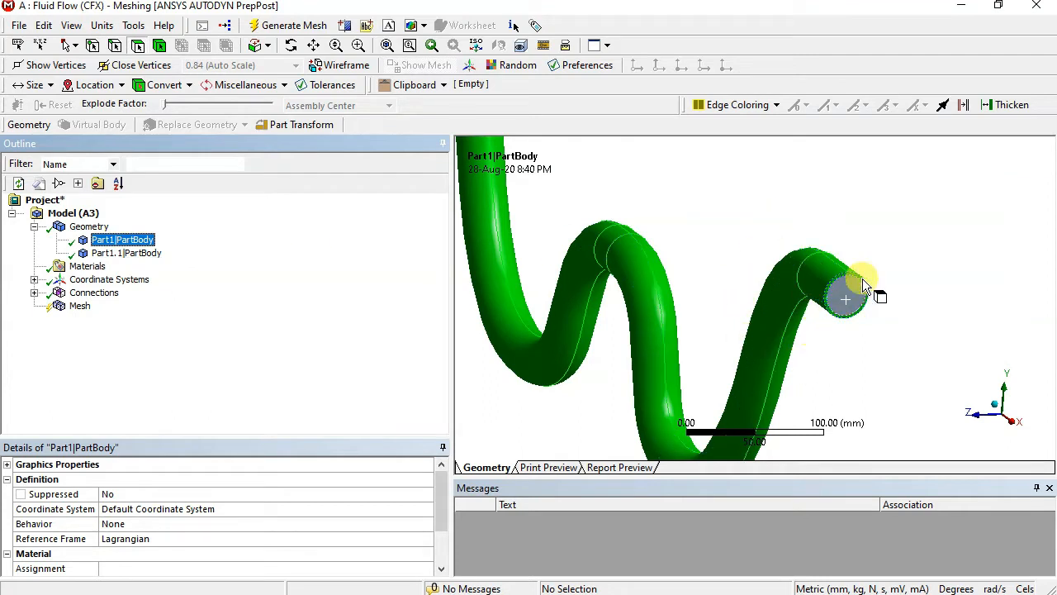
click(142, 255)
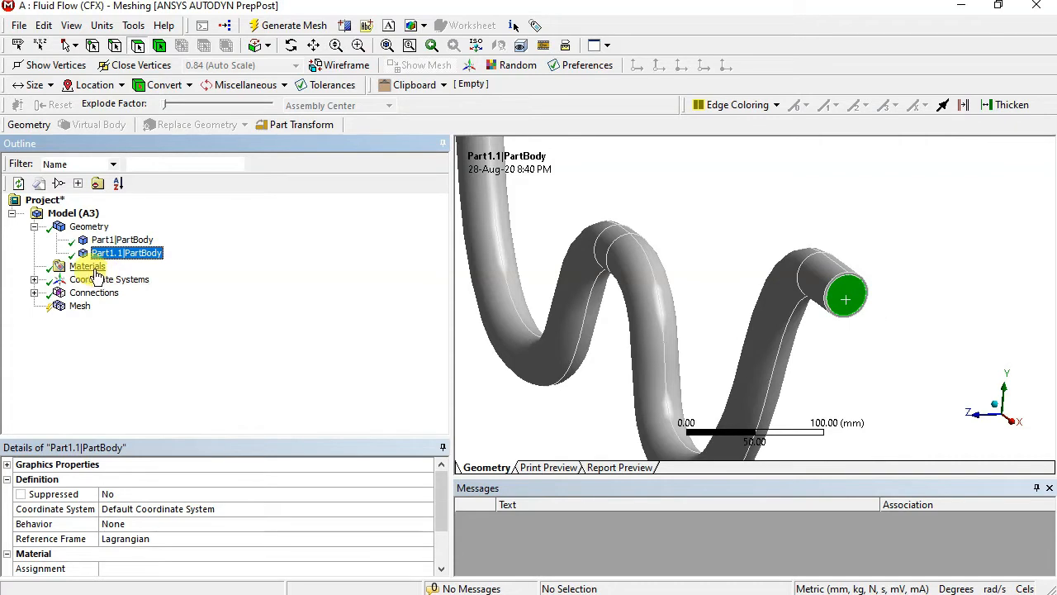
click(88, 226)
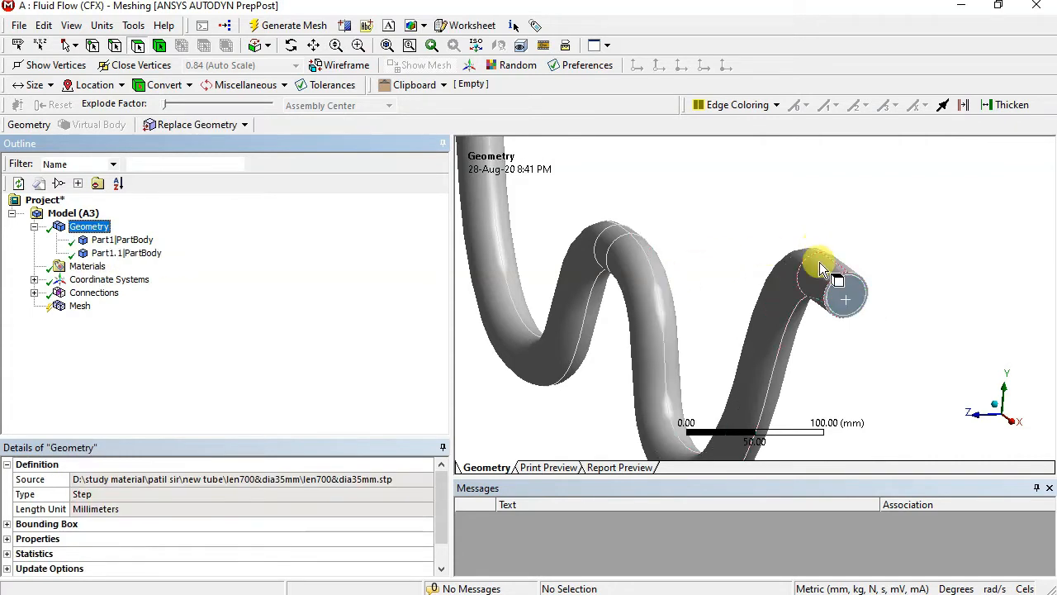
click(851, 294)
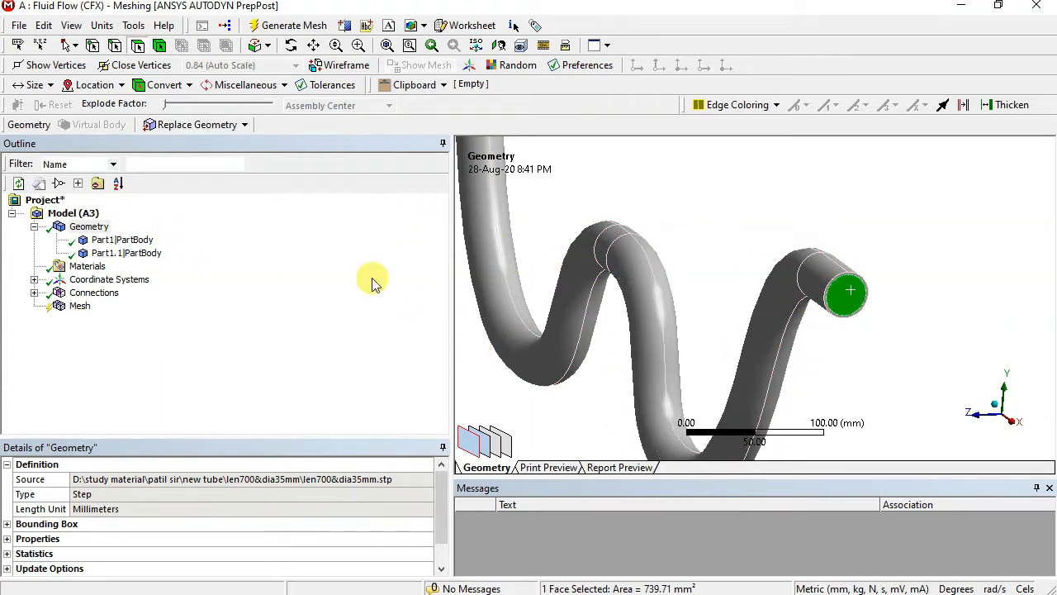
Suppress the pipe wall body Part1|PartBody.
click(142, 240)
click(143, 240)
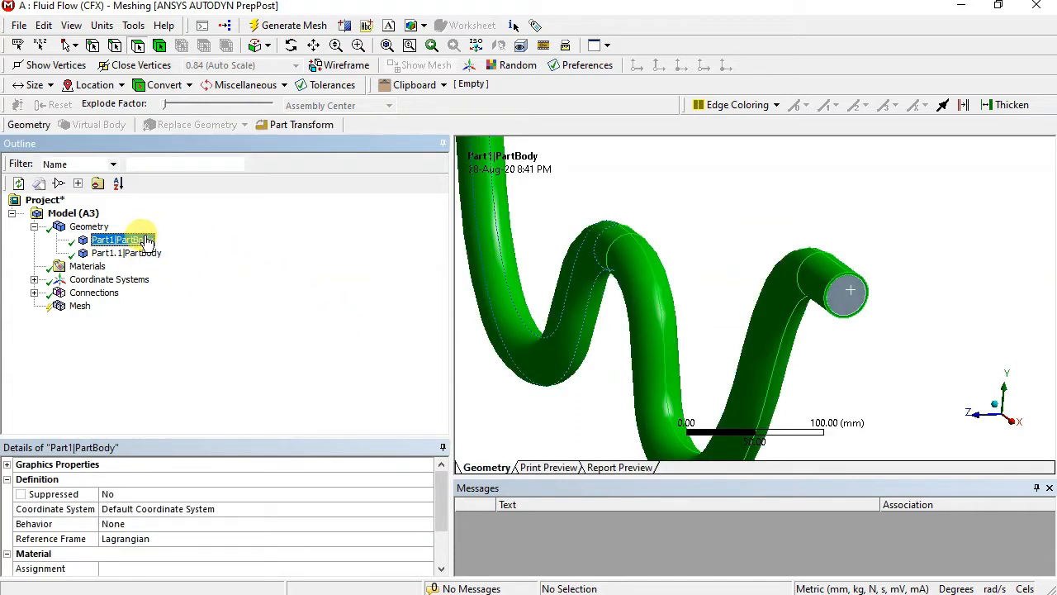
right_click(142, 239)
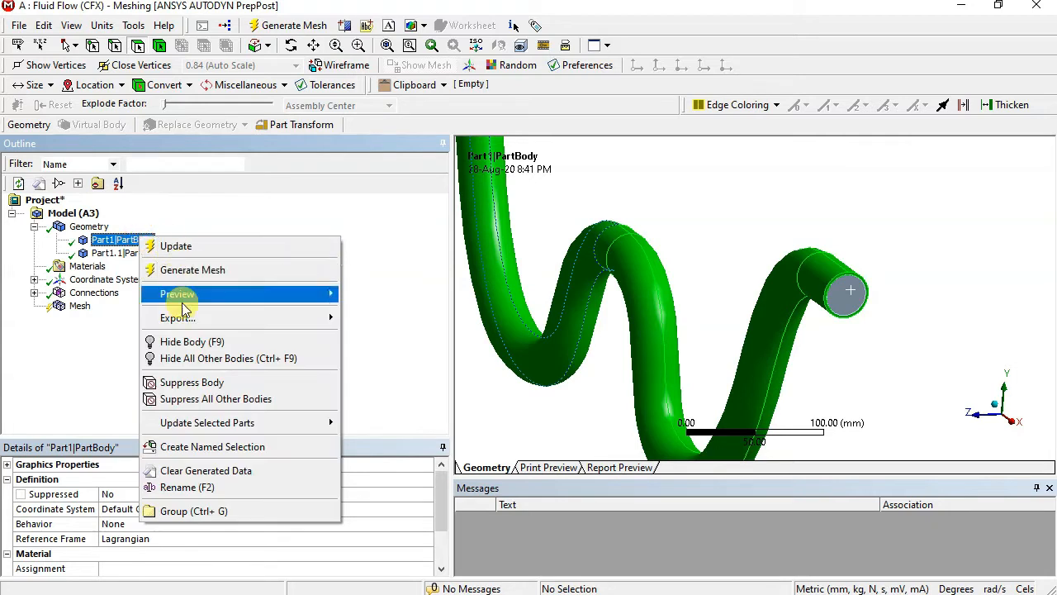
click(196, 388)
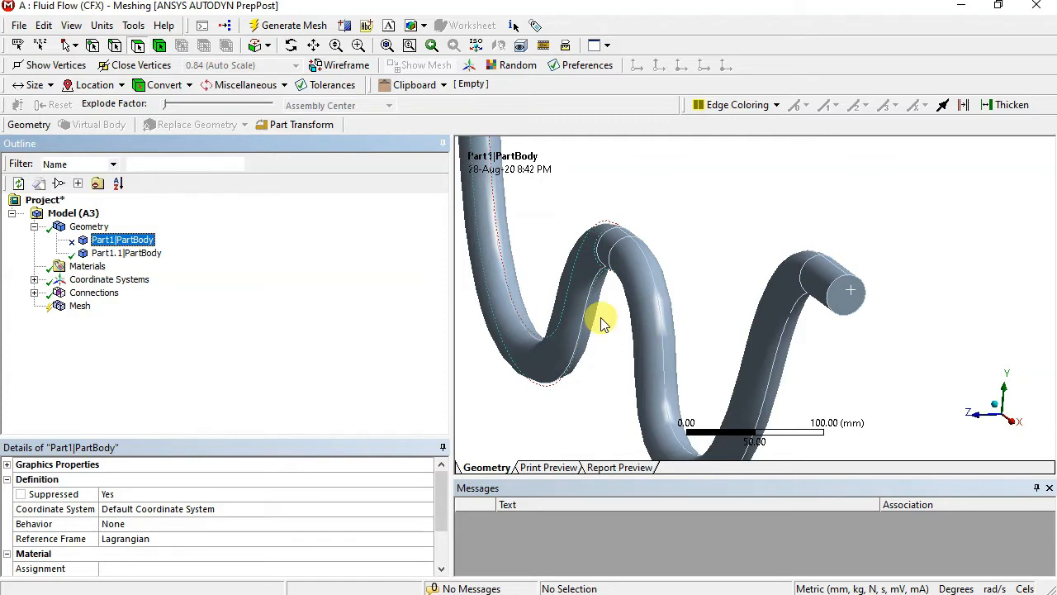
Generate the mesh with default settings on the fluid body and inspect its elements at the tube's end face.
mouse_move(602, 320)
ctrl+middle_down()
mouse_move(706, 311)
mouse_move(713, 298)
mouse_move(745, 309)
mouse_move(827, 251)
mouse_move(831, 272)
mouse_move(751, 290)
ctrl+middle_up()
scroll(706, 310, down, 3)
scroll(751, 290, down, 2)
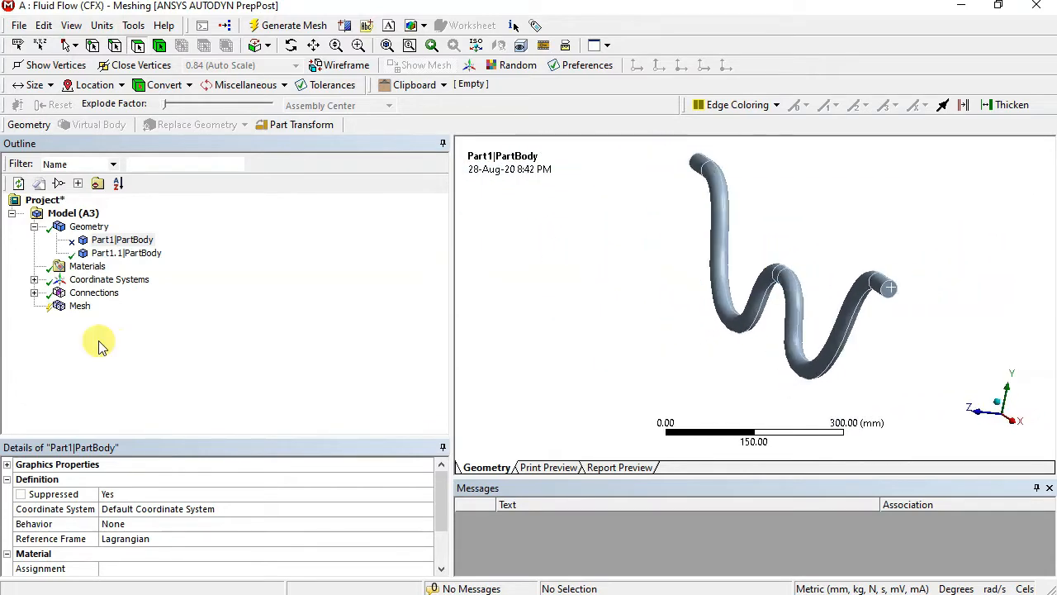
right_click(79, 306)
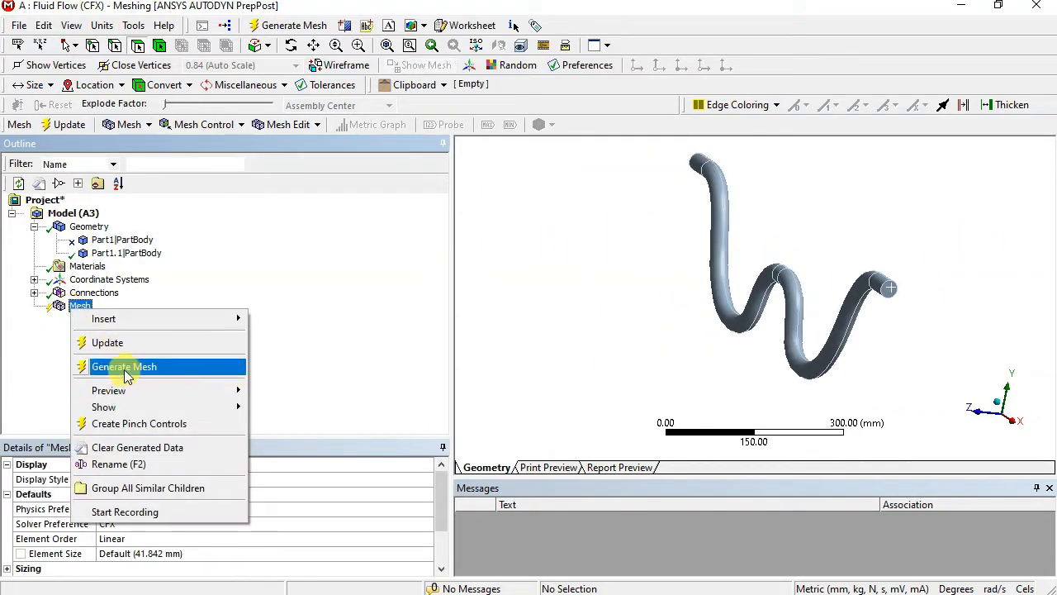
click(123, 367)
middle_drag(732, 355, 746, 333)
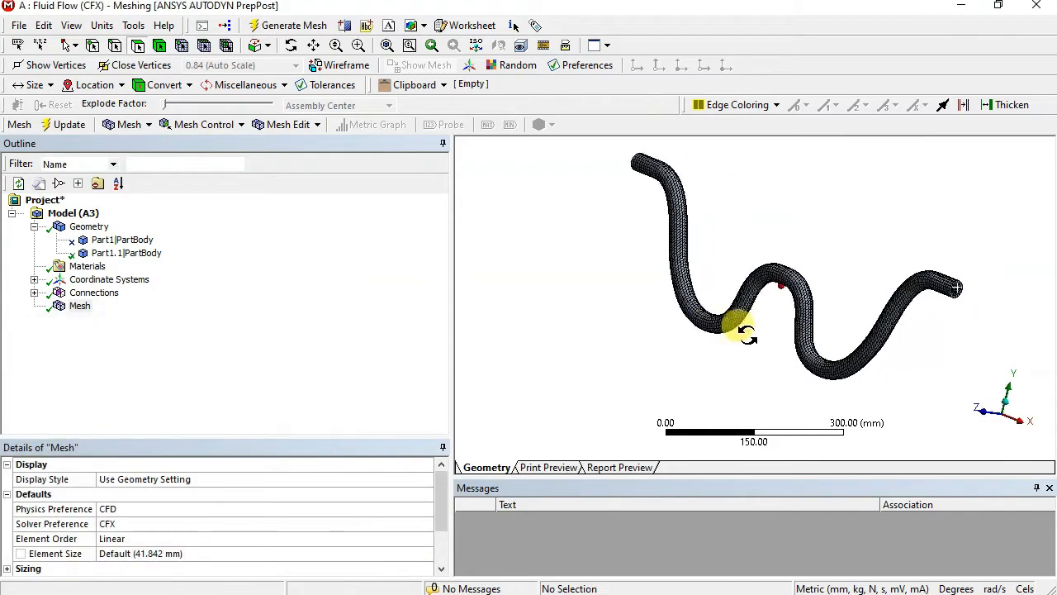
scroll(819, 319, up, 4)
middle_drag(867, 314, 755, 322)
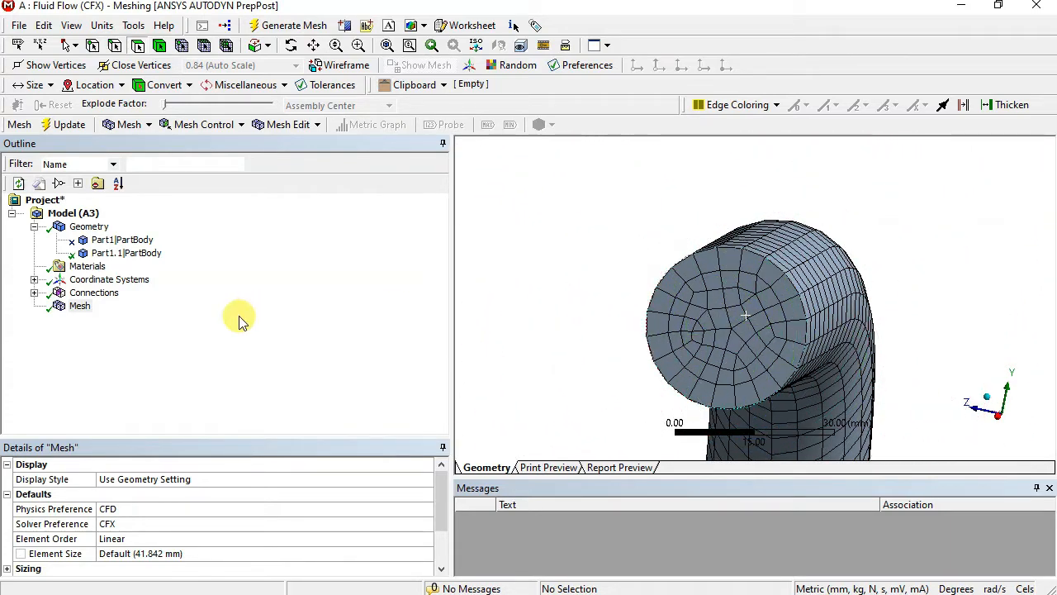
Insert an inflation control under the mesh and scope its geometry to the fluid body.
right_click(80, 306)
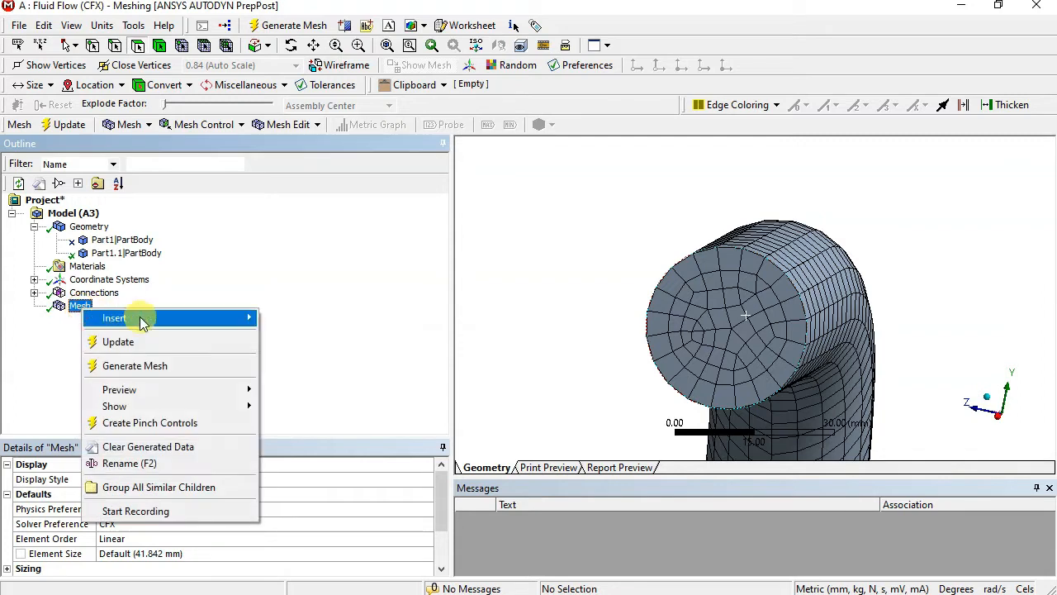
mouse_move(177, 326)
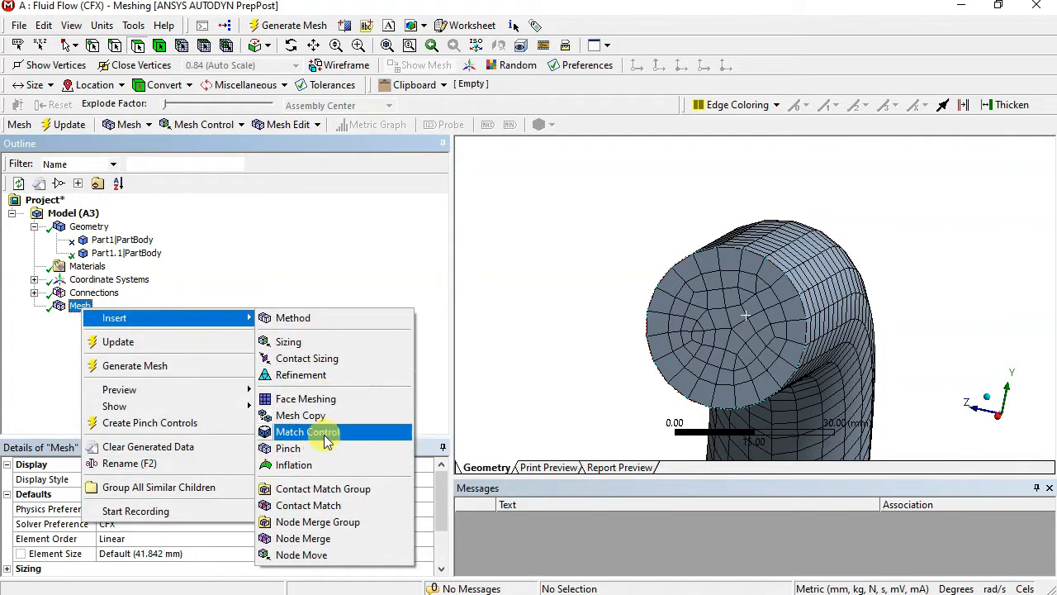
click(291, 469)
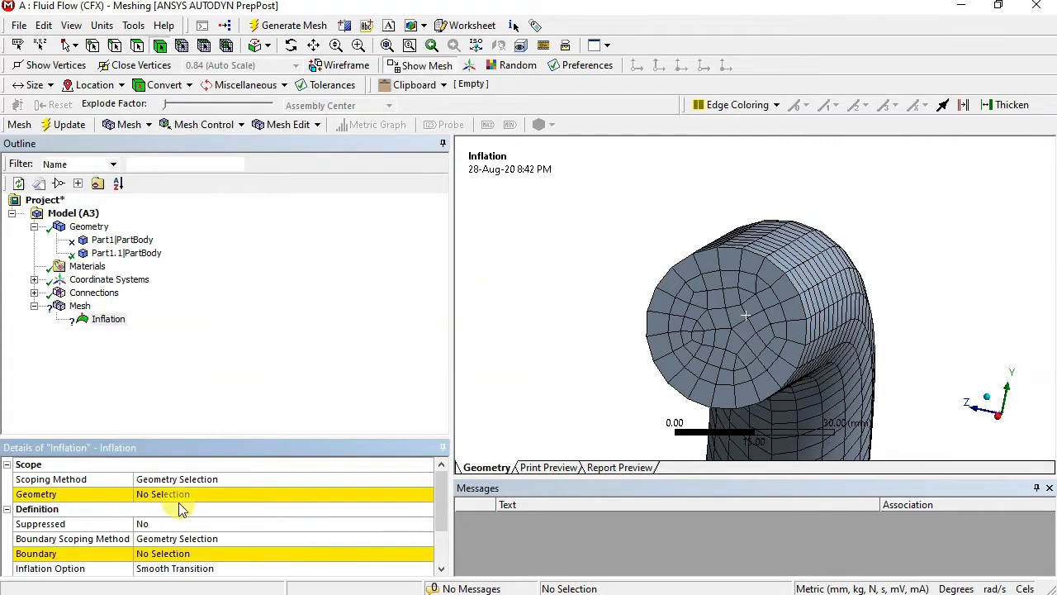
click(169, 494)
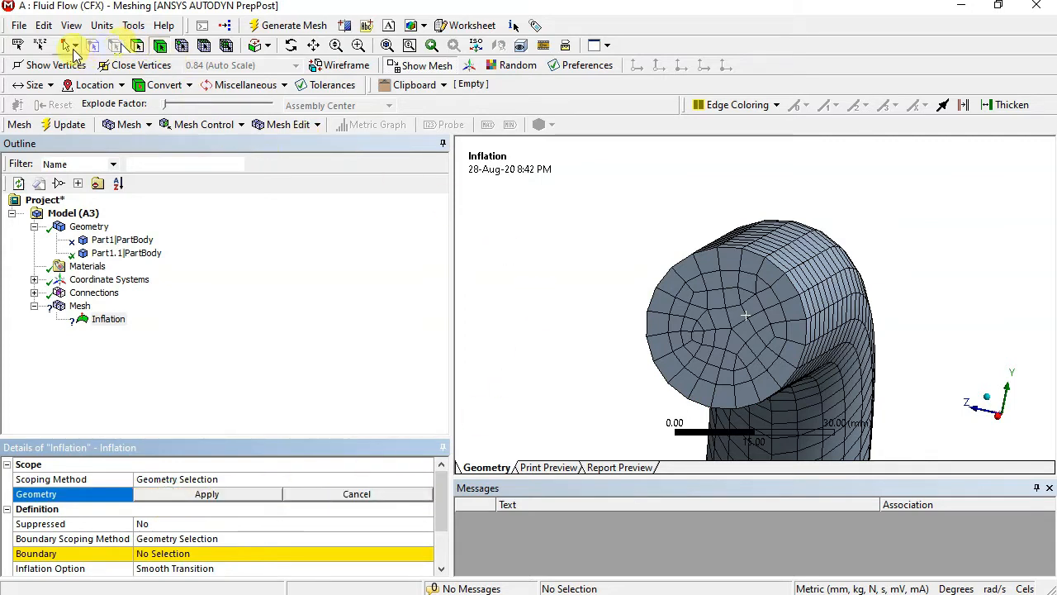
click(750, 294)
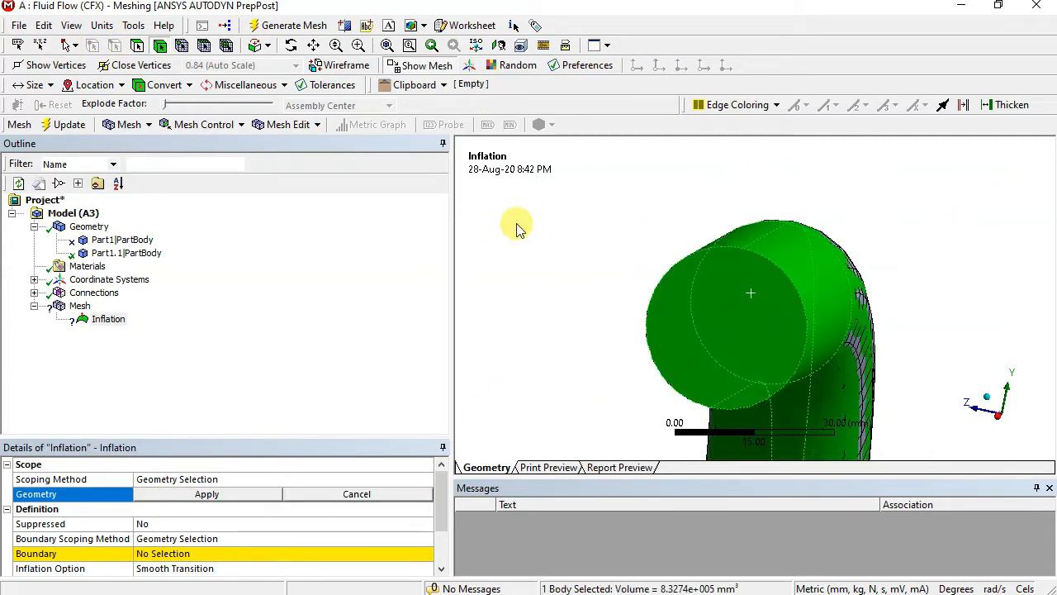
click(208, 493)
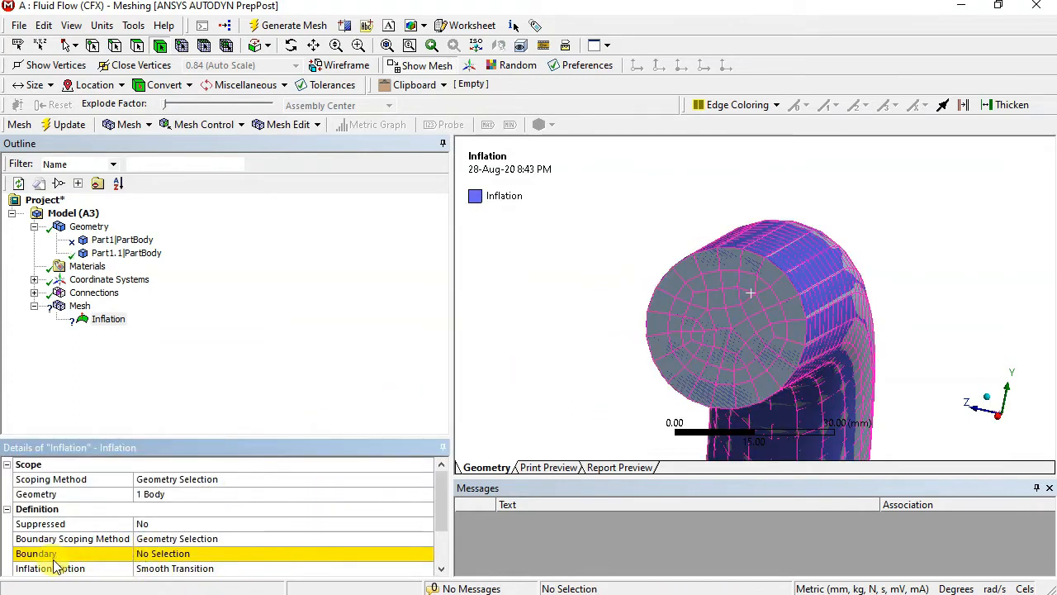
Set the inflation boundary to the 10 outer wall faces along the full length of the tube.
click(169, 555)
mouse_move(587, 271)
middle_down()
mouse_move(579, 247)
mouse_move(577, 258)
middle_up()
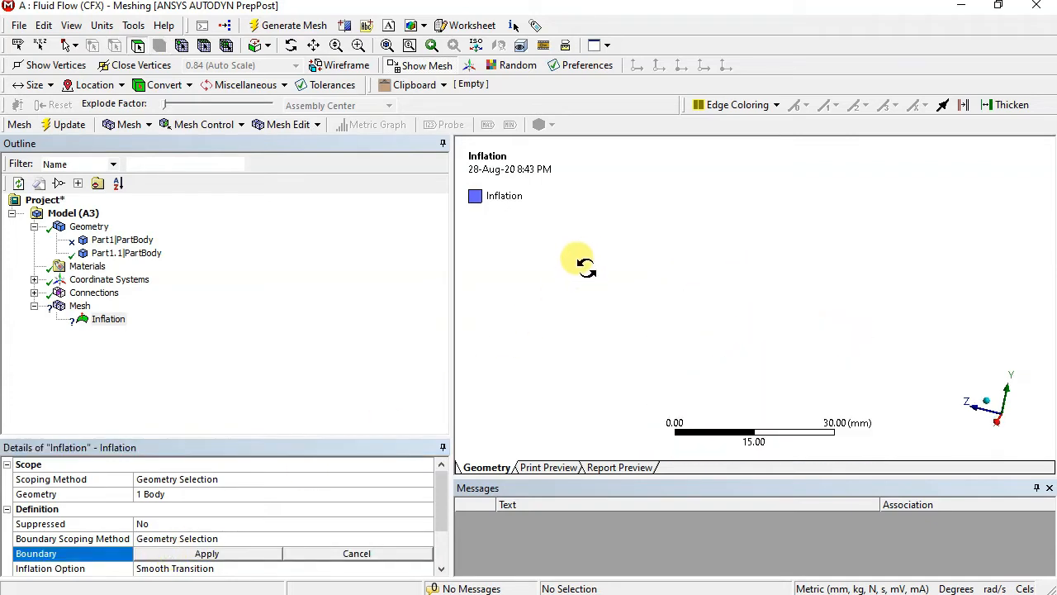
scroll(590, 269, down, 4)
scroll(594, 266, down, 5)
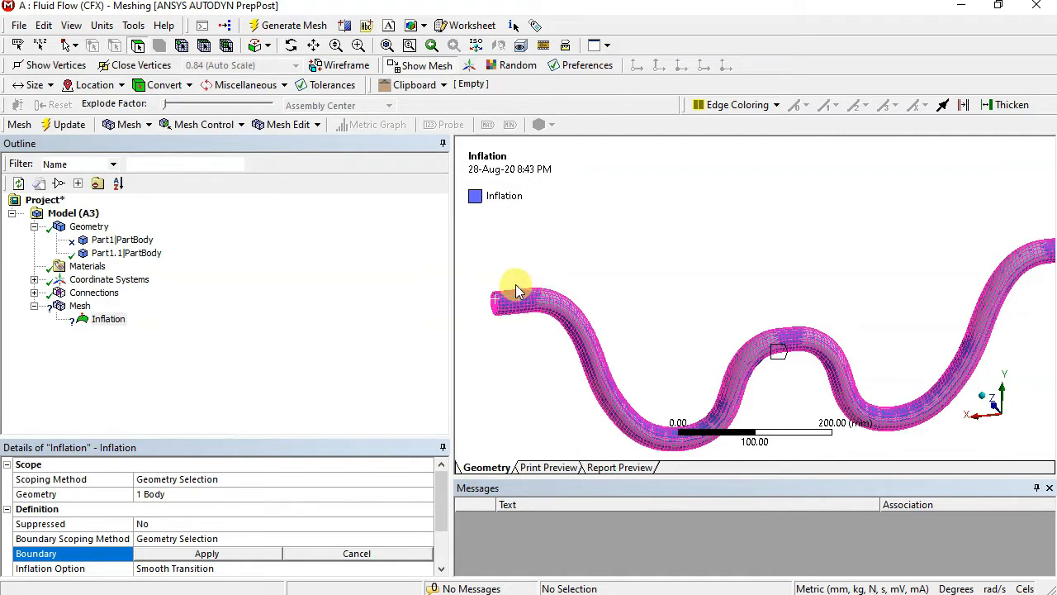
mouse_move(516, 286)
mouse_down()
mouse_move(932, 365)
mouse_move(991, 342)
mouse_move(1049, 293)
mouse_move(1047, 229)
mouse_up()
middle_drag(826, 229, 817, 307)
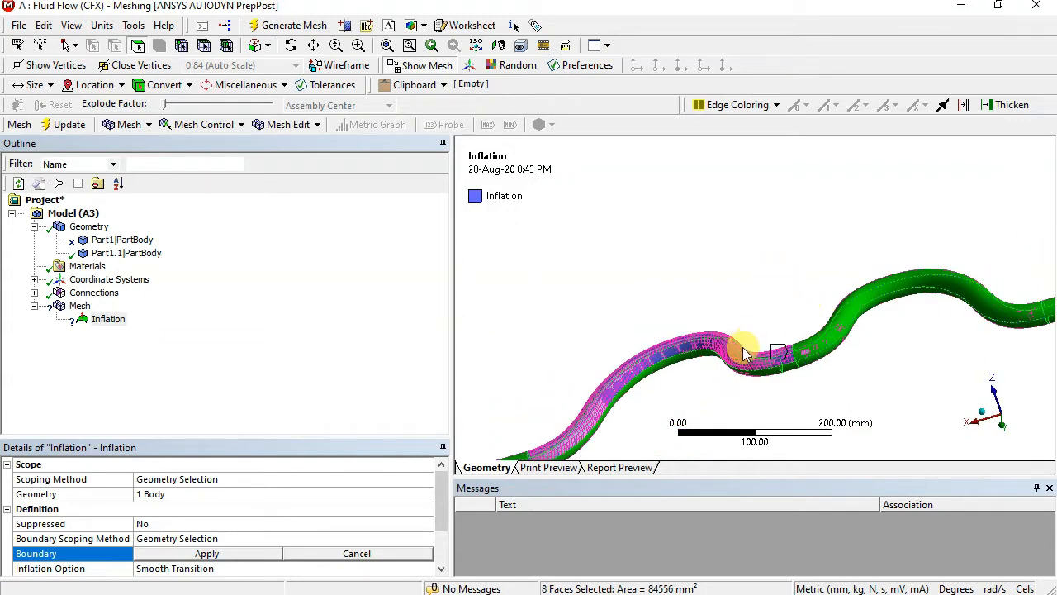
mouse_move(743, 350)
ctrl+mouse_down()
mouse_move(742, 361)
mouse_move(794, 360)
ctrl+mouse_up()
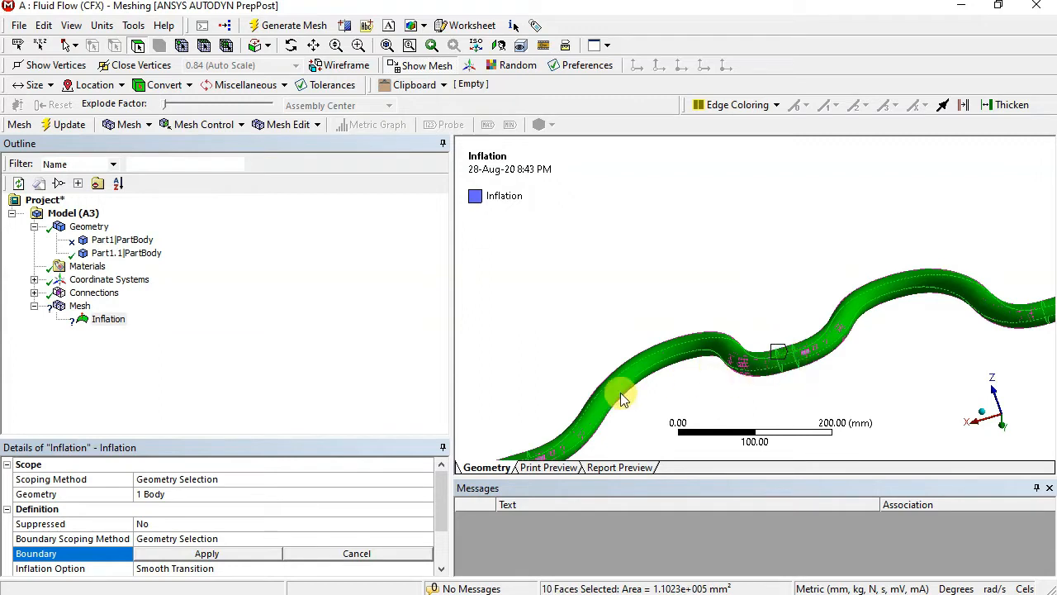
scroll(559, 391, down, 2)
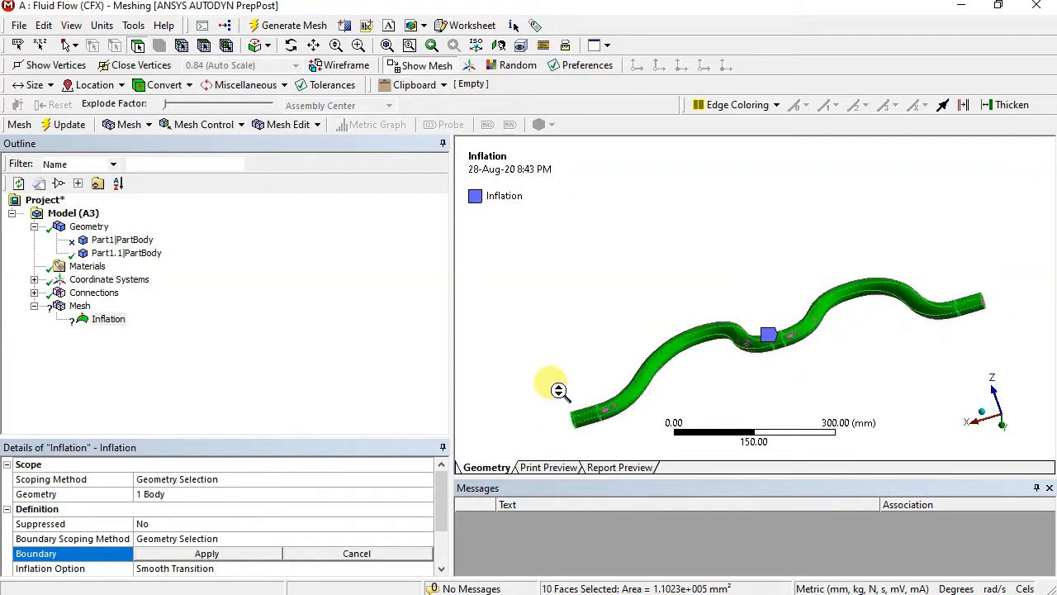
middle_drag(553, 389, 727, 314)
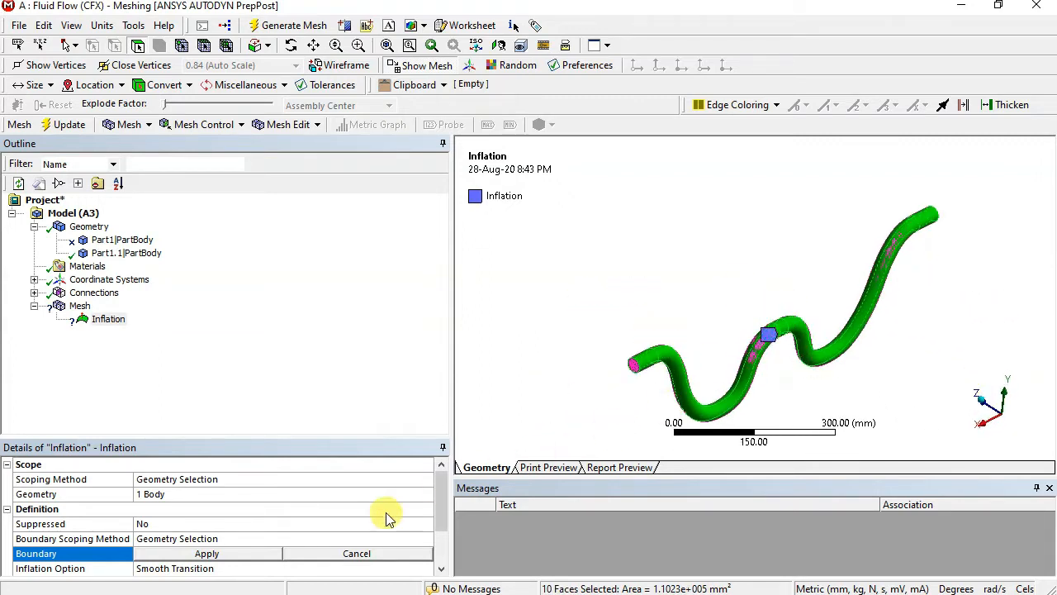
click(208, 554)
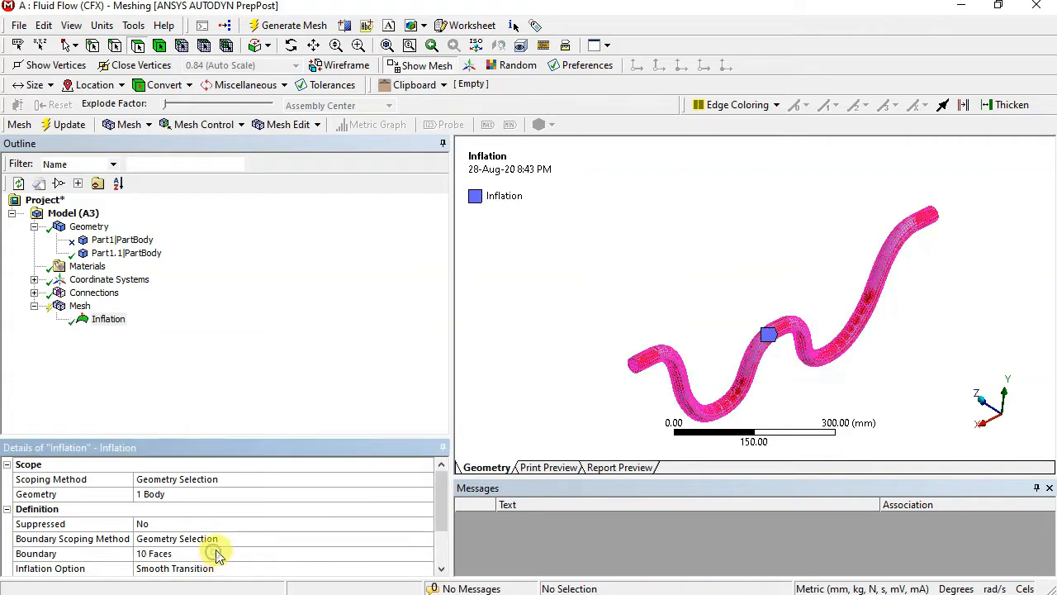
Generate the mesh with the inflation control and inspect the layers at the tube's end face and the maximum layers setting.
right_click(116, 324)
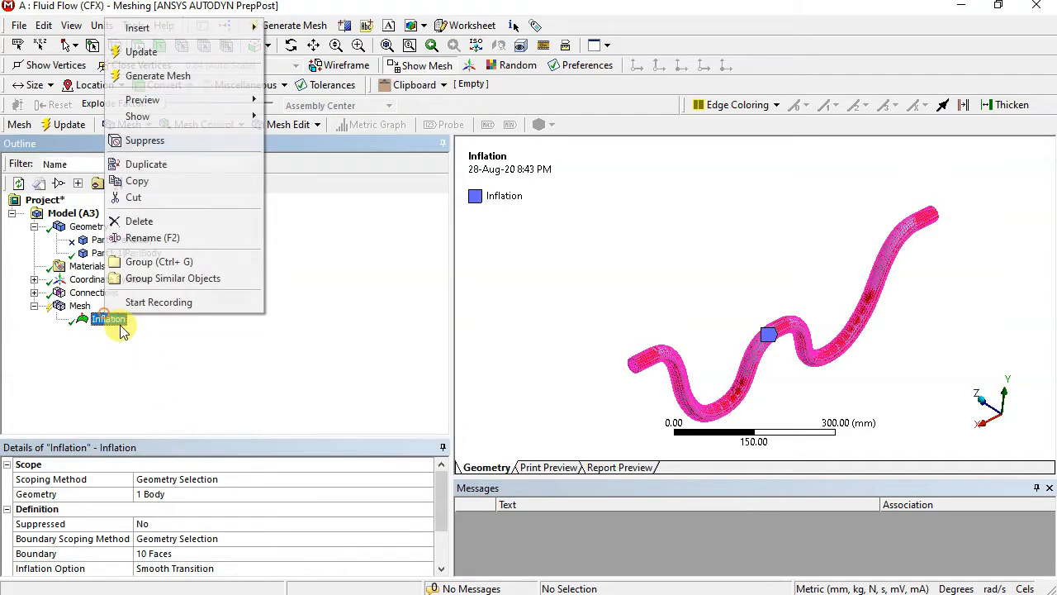
click(172, 75)
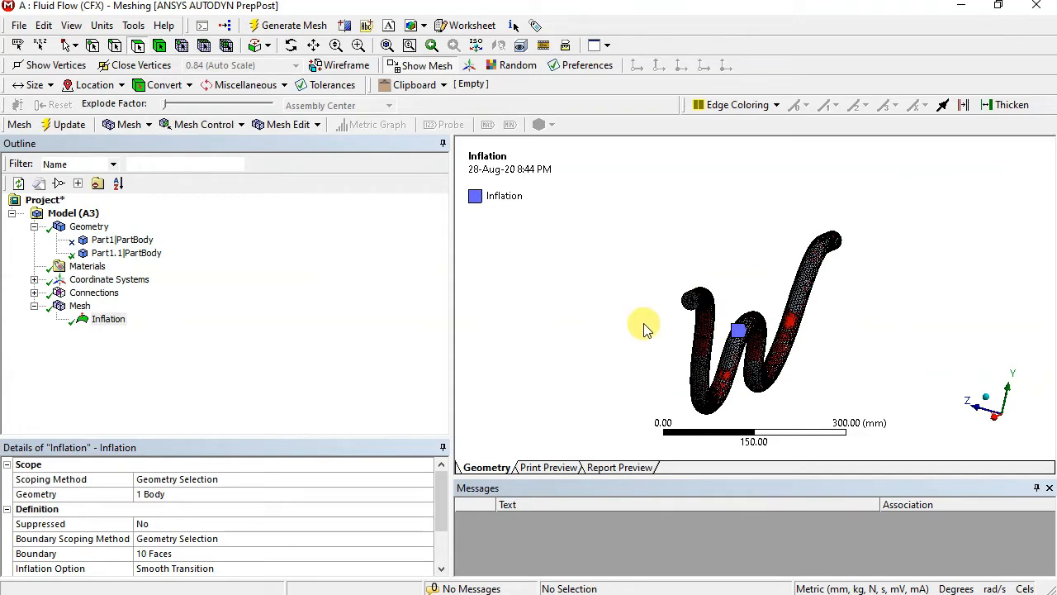
scroll(640, 326, up, 8)
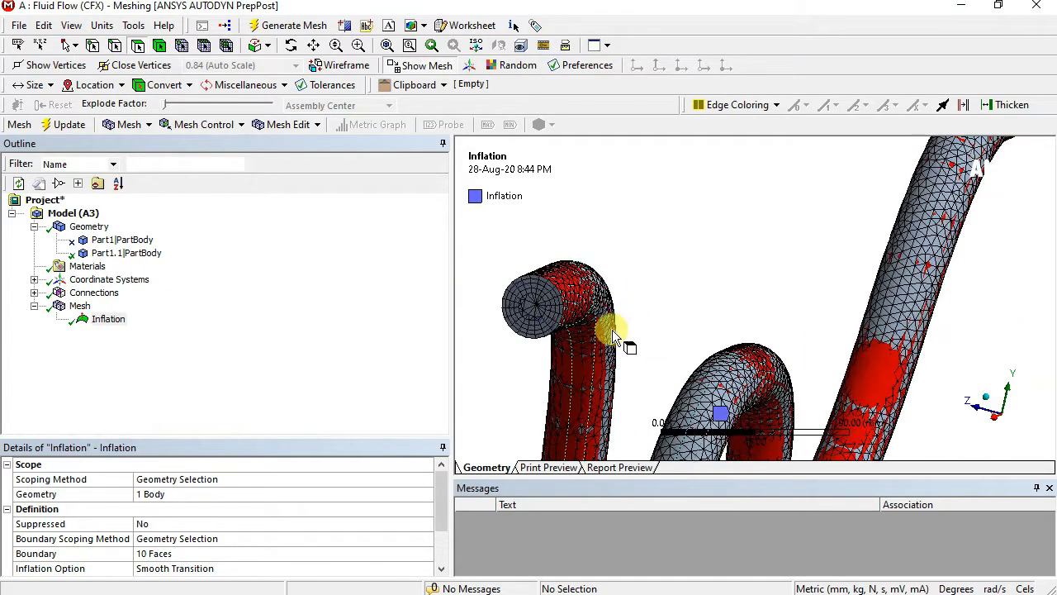
middle_drag(535, 360, 692, 278)
scroll(788, 330, up, 5)
scroll(702, 287, down, 2)
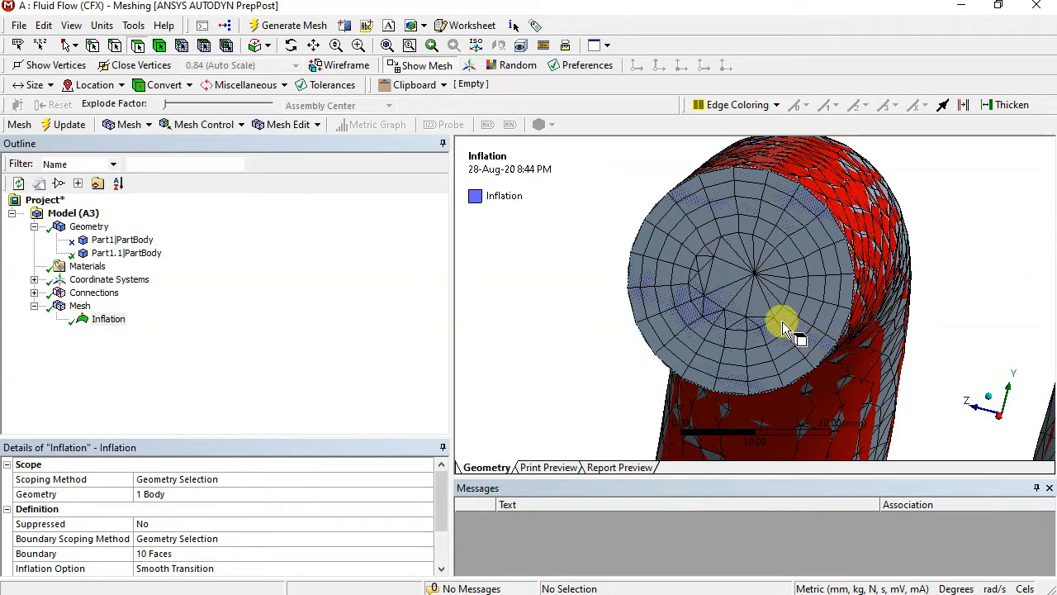
drag(441, 504, 441, 541)
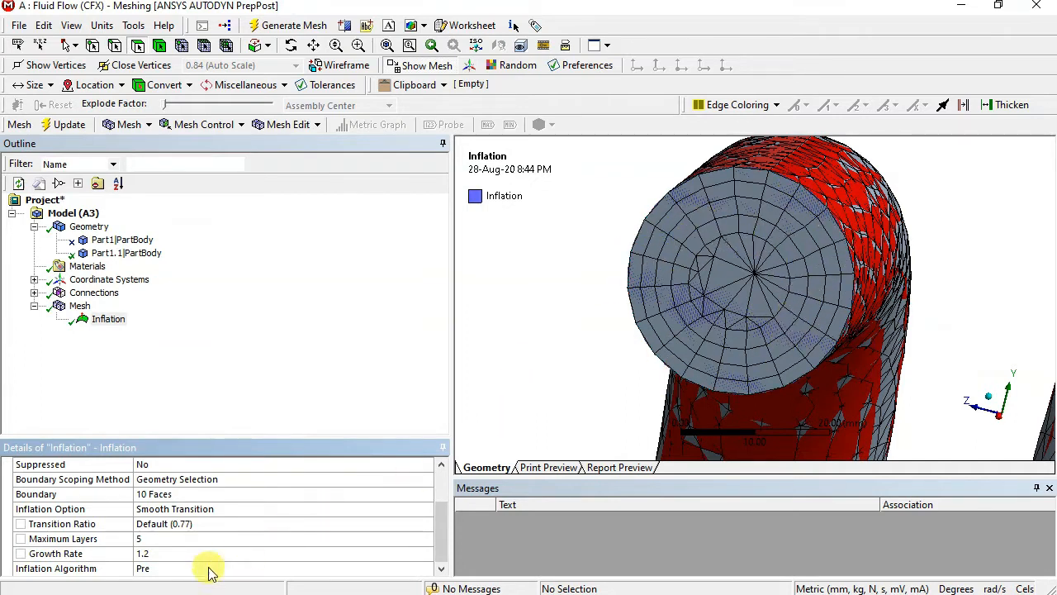
click(147, 539)
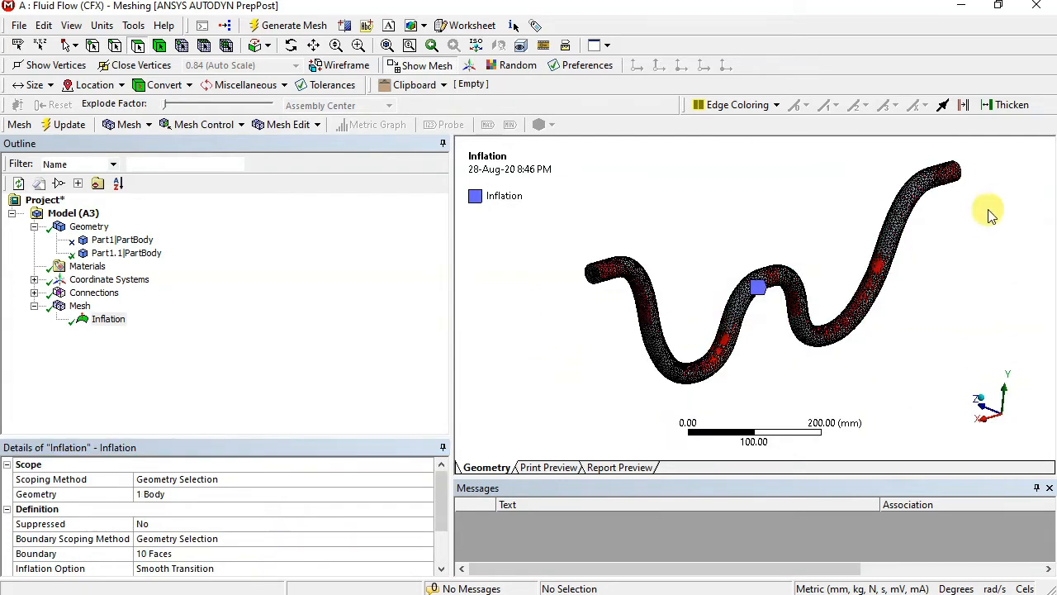
Close Meshing and update the upstream components of the Mesh cell in the Workbench project schematic.
click(1042, 8)
right_click(299, 189)
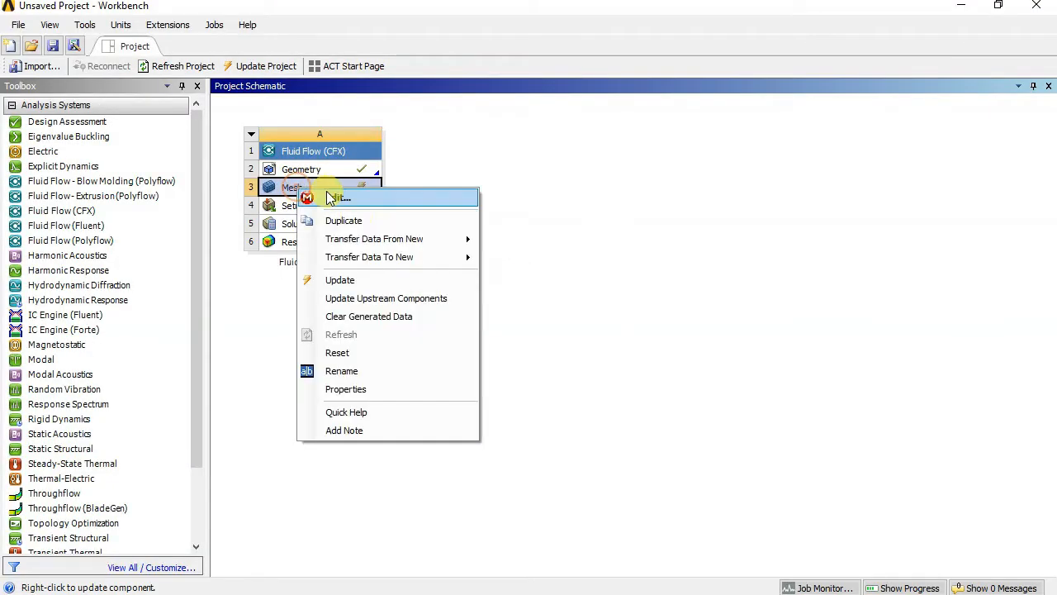
click(359, 298)
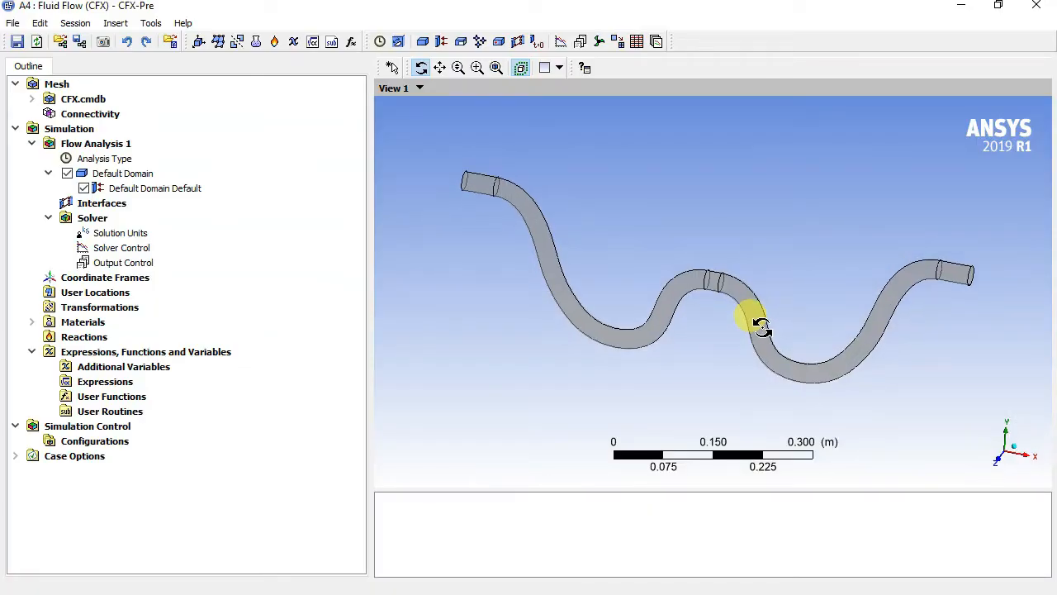
In CFX-Pre, examine the available materials and review the basic settings and material properties of Steel without changing them.
mouse_move(761, 327)
mouse_down()
mouse_move(734, 309)
mouse_move(720, 328)
mouse_move(746, 327)
mouse_up()
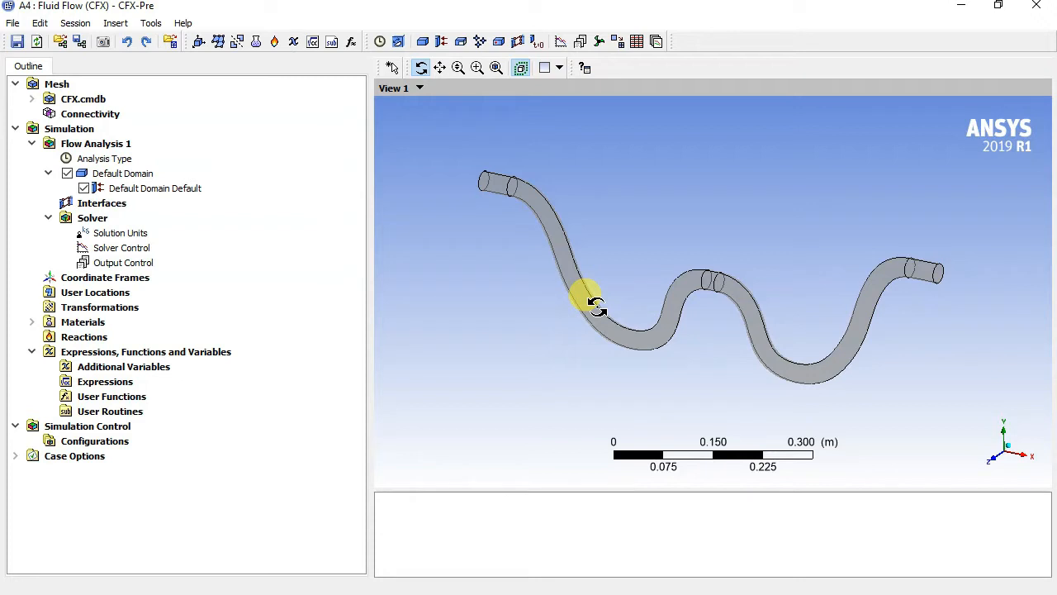
drag(597, 305, 420, 326)
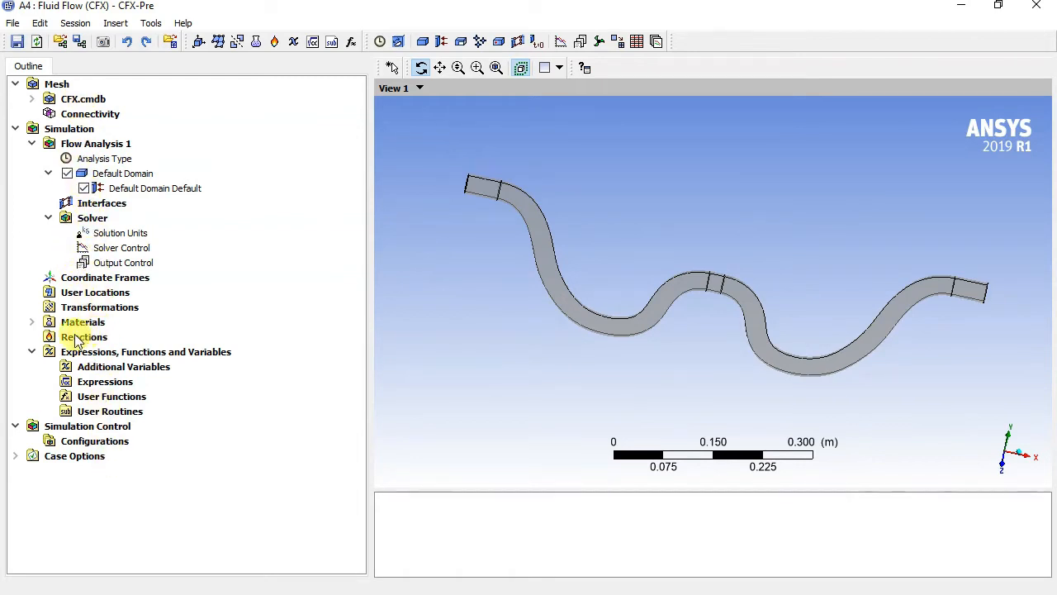
click(33, 322)
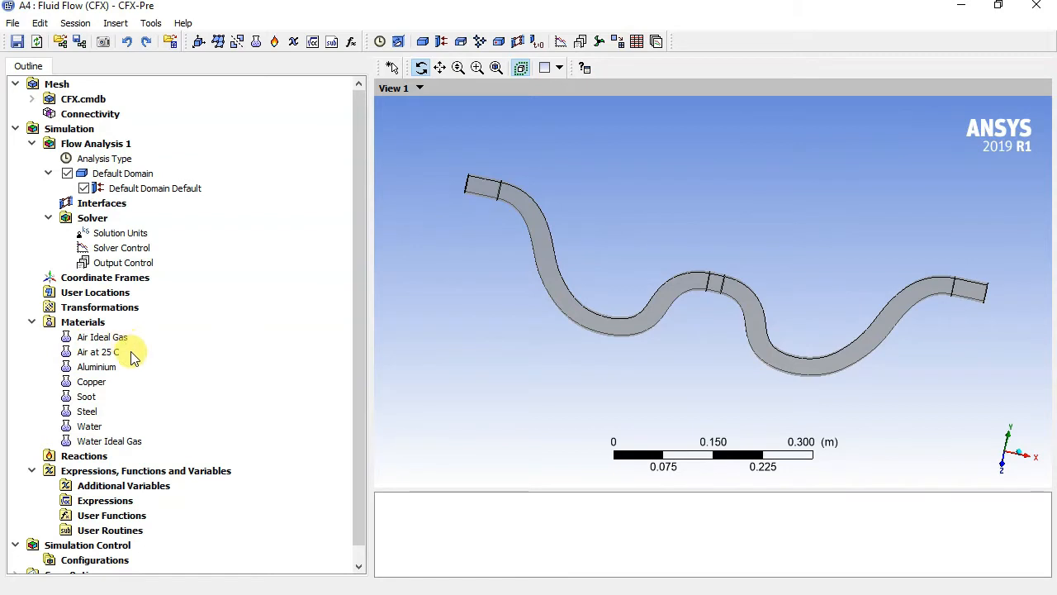
double_click(87, 411)
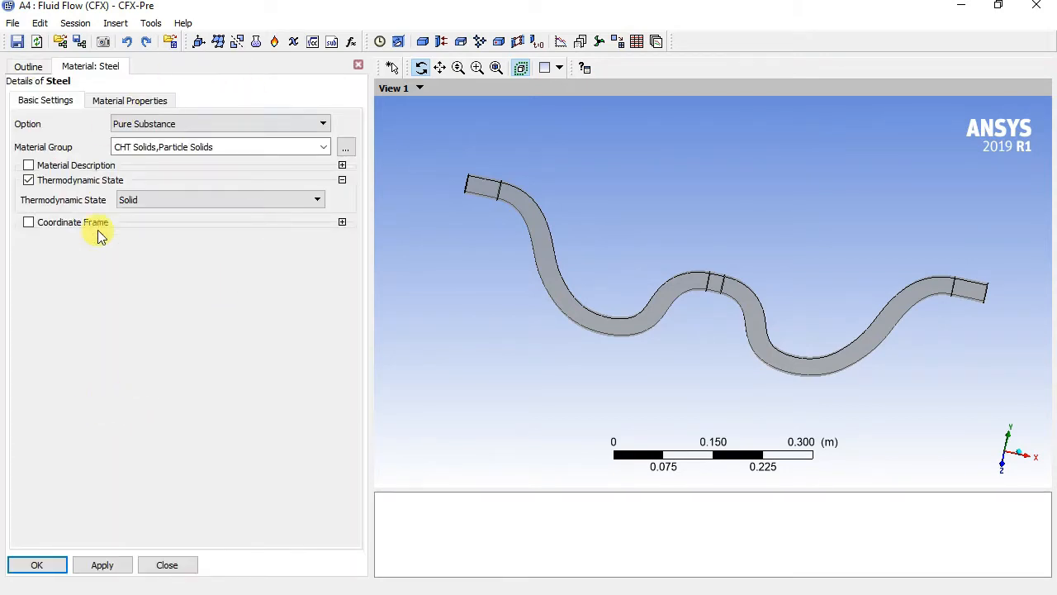
click(130, 100)
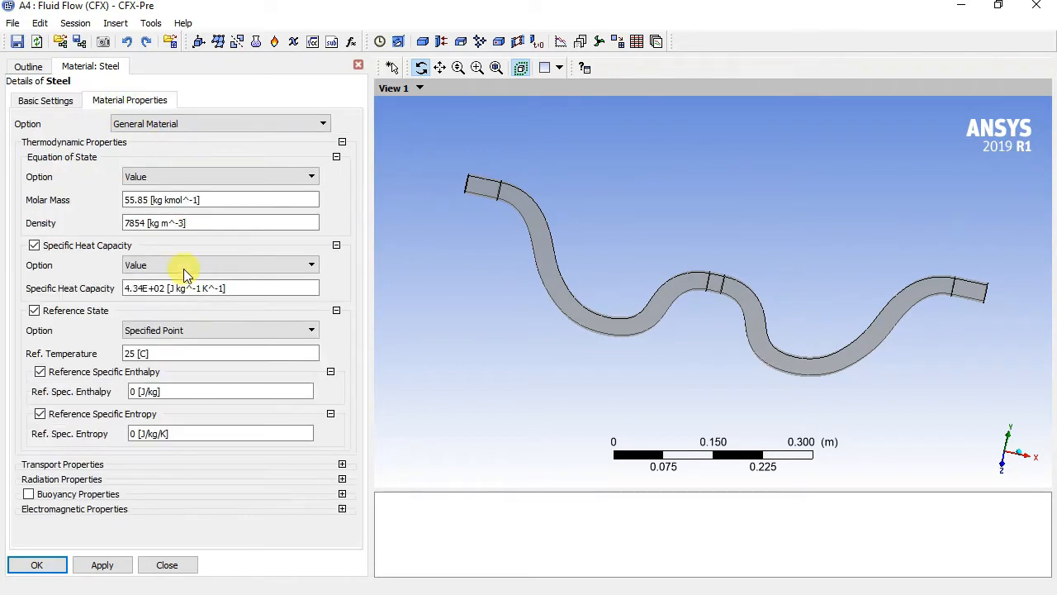
click(167, 565)
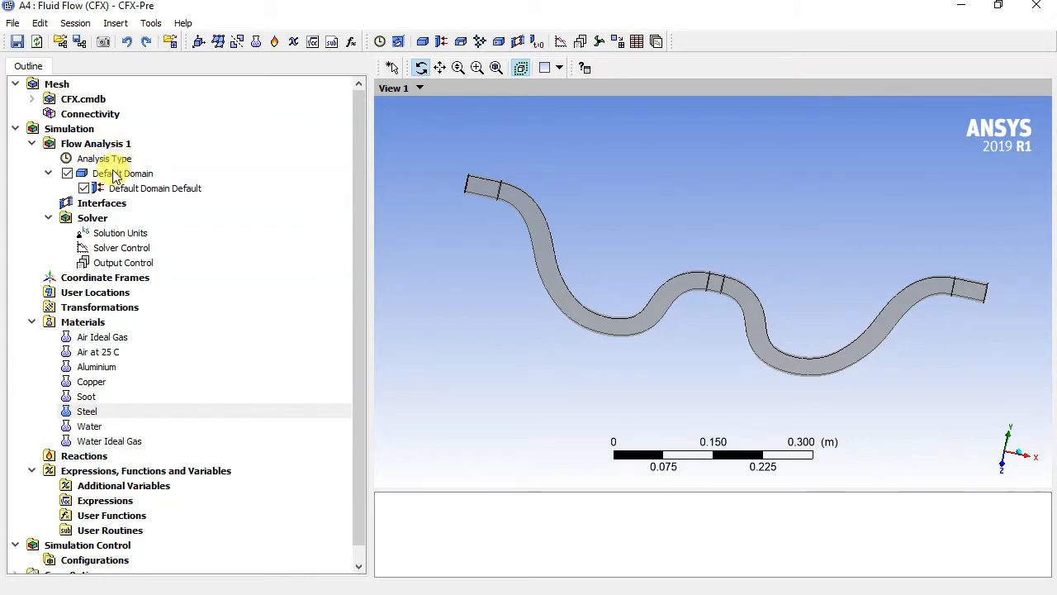
Insert a boundary named Inlet in the Default Domain of Flow Analysis 1.
click(142, 176)
click(142, 174)
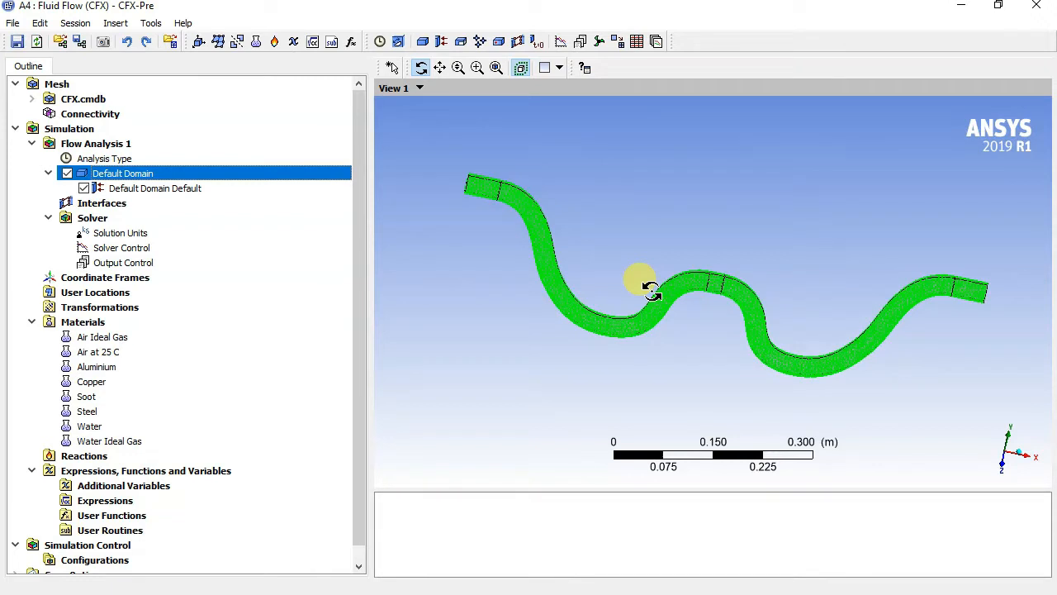
click(442, 277)
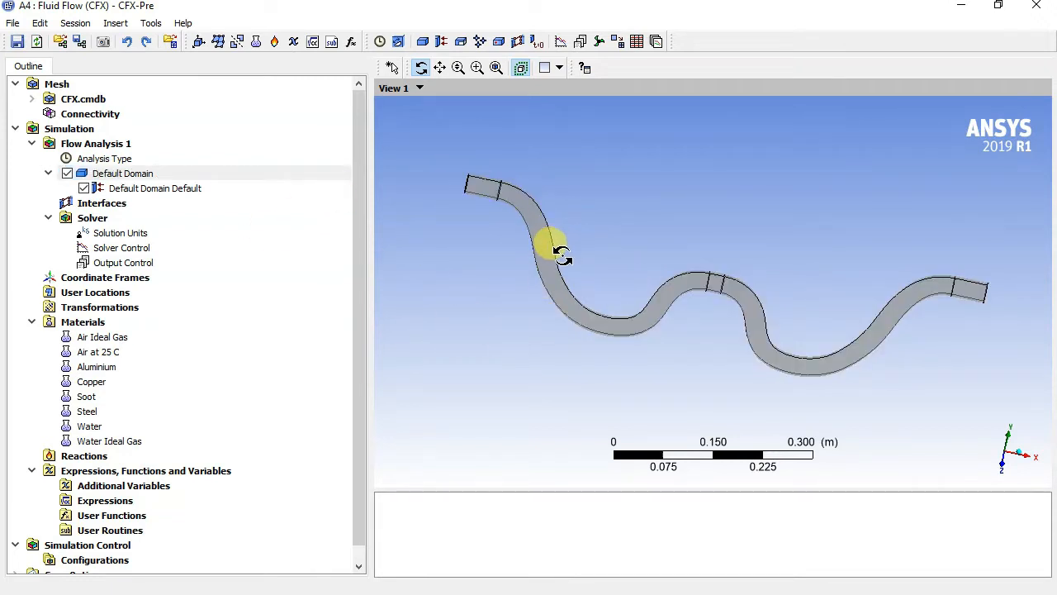
right_click(150, 180)
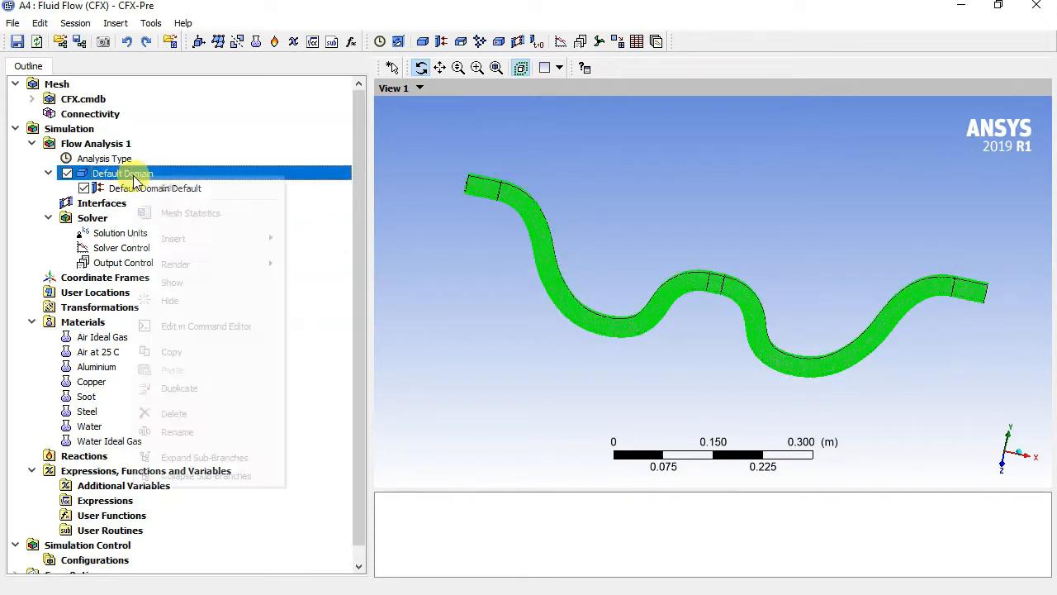
mouse_move(215, 240)
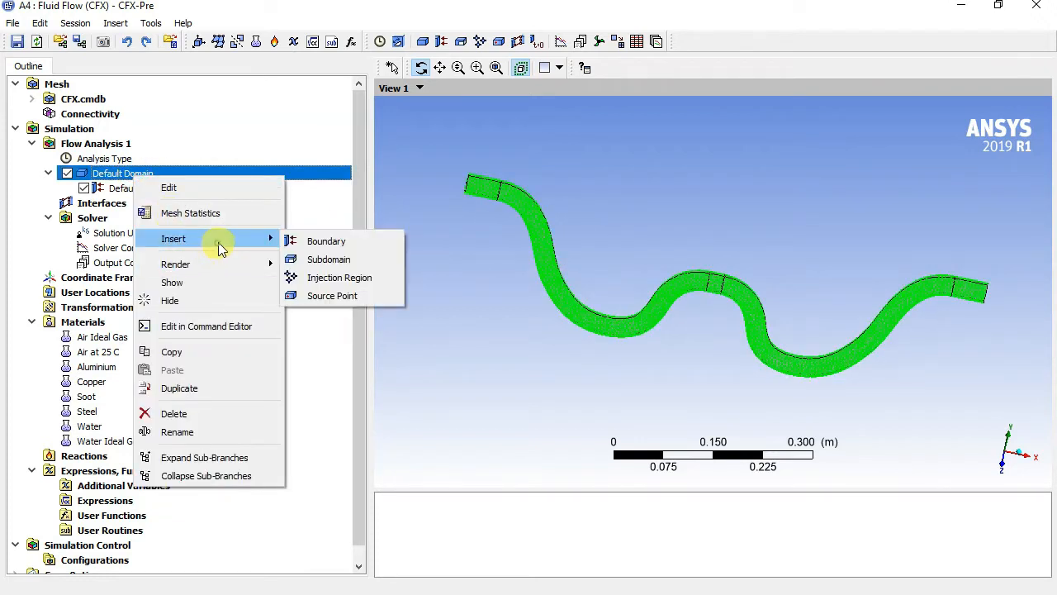
click(359, 243)
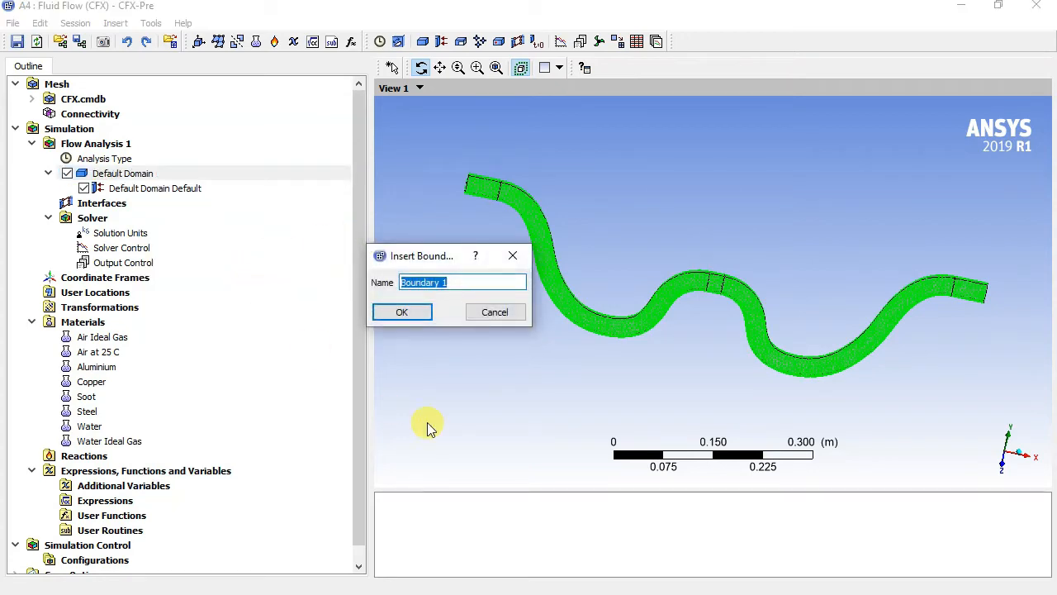
text(Inlet)
key(Return)
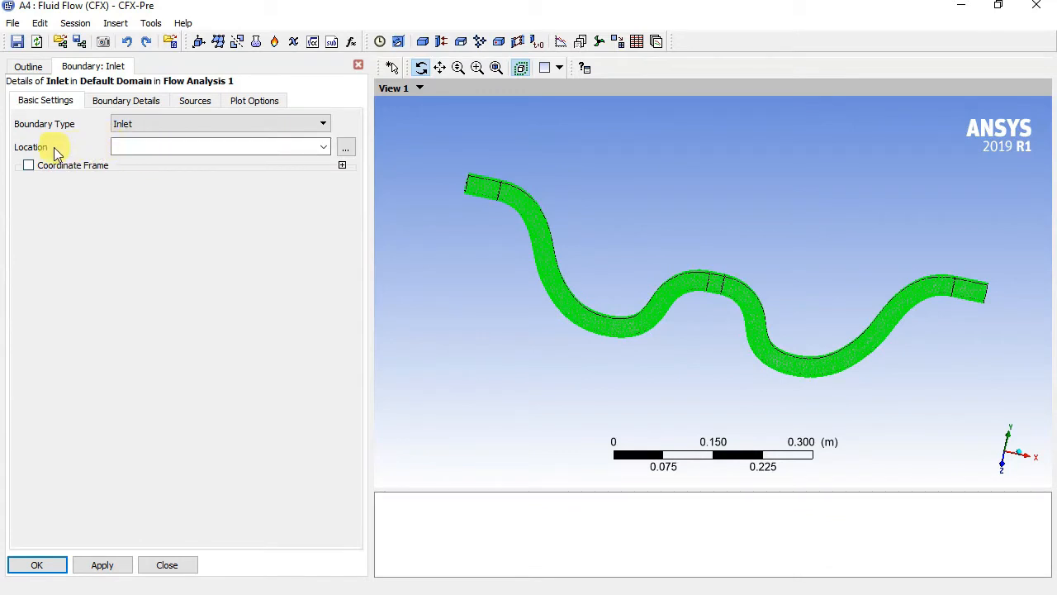
Keep the boundary type as Inlet and set its location to the tube's end face F175.188.
click(160, 124)
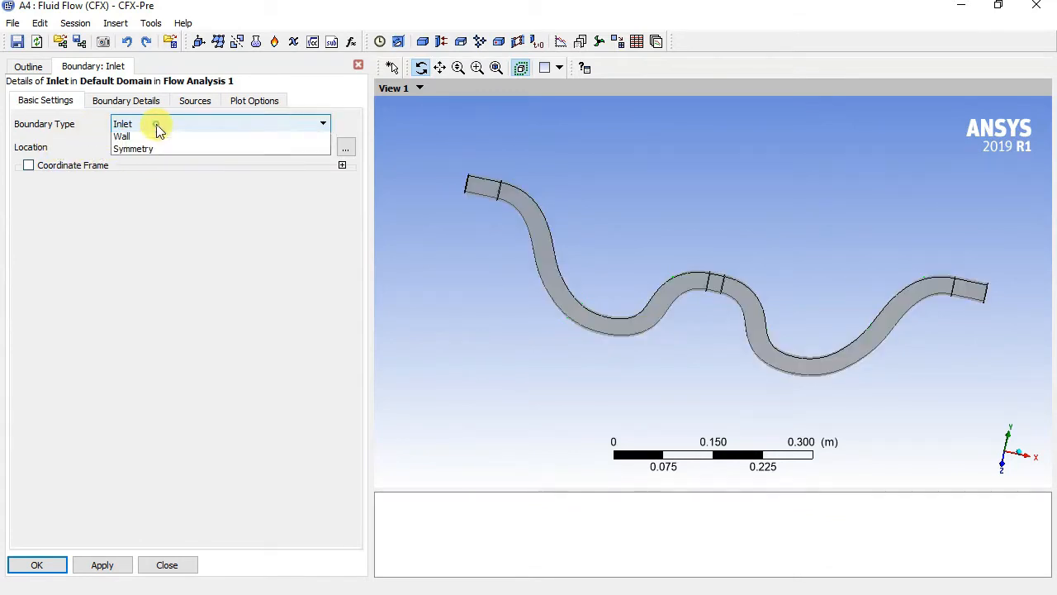
click(140, 135)
click(156, 147)
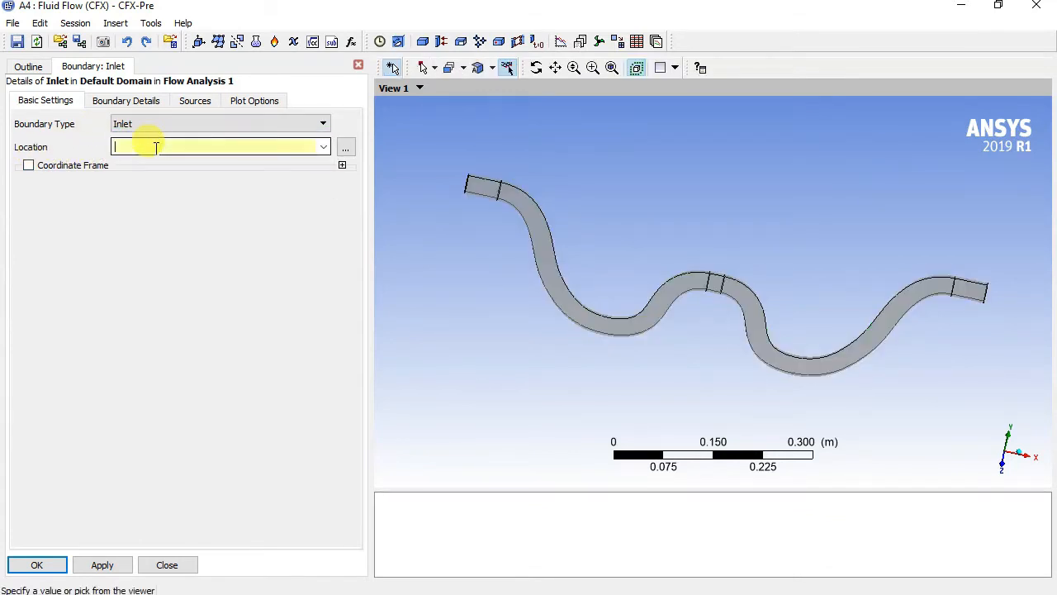
middle_drag(418, 293, 455, 245)
scroll(501, 281, up, 5)
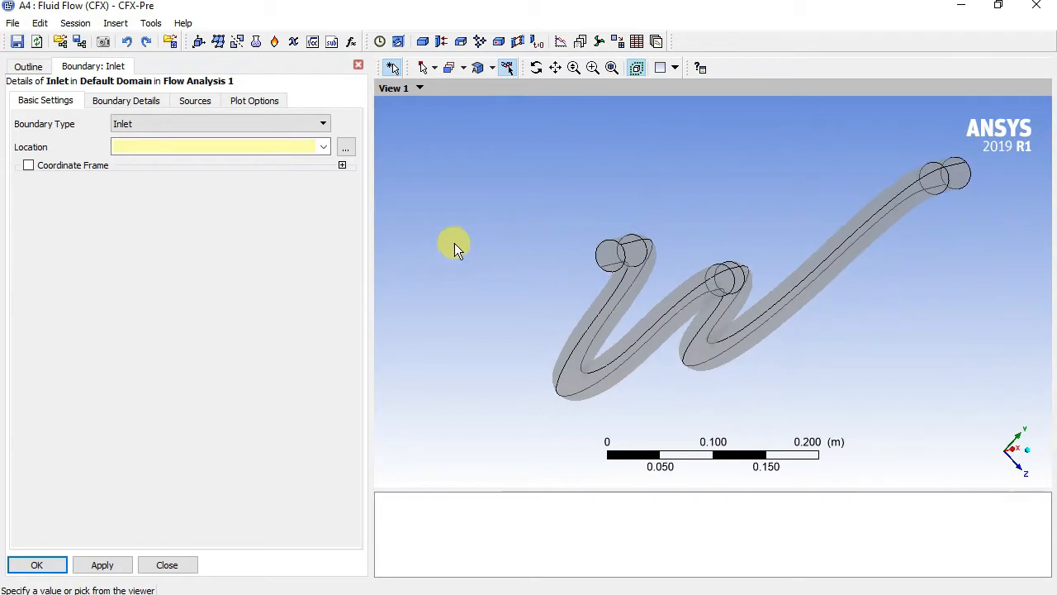
click(165, 145)
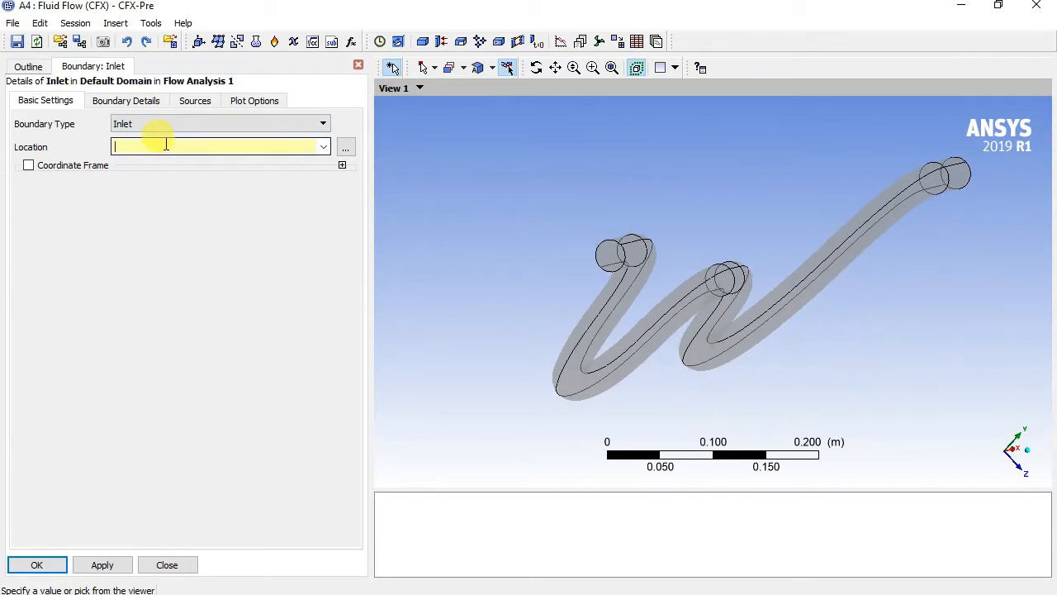
click(613, 261)
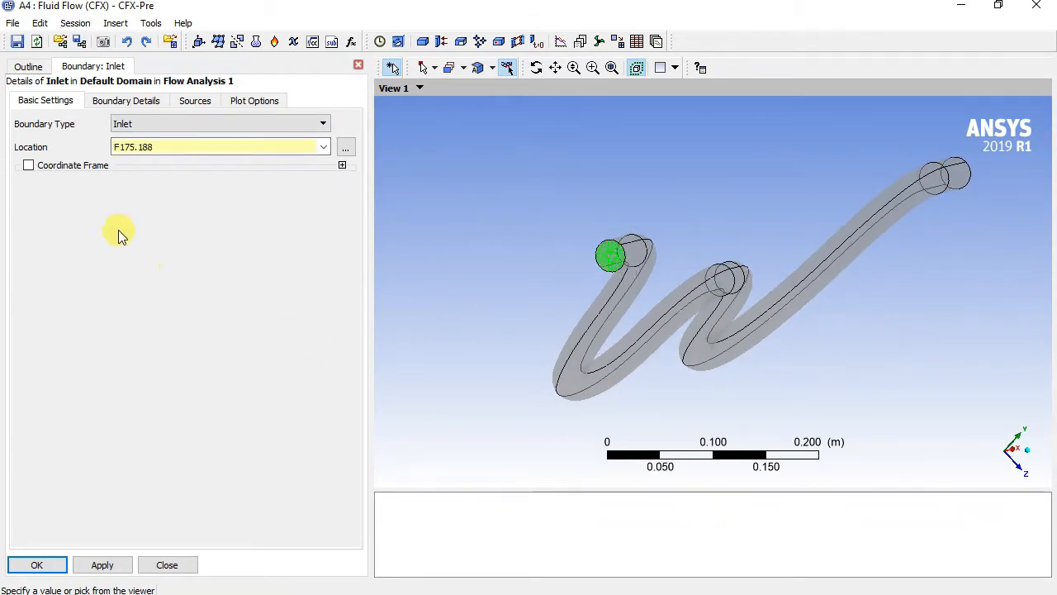
Set the Inlet boundary's Mass And Momentum option to Normal Speed with a value of 15 m s^-1 and accept the boundary.
click(115, 102)
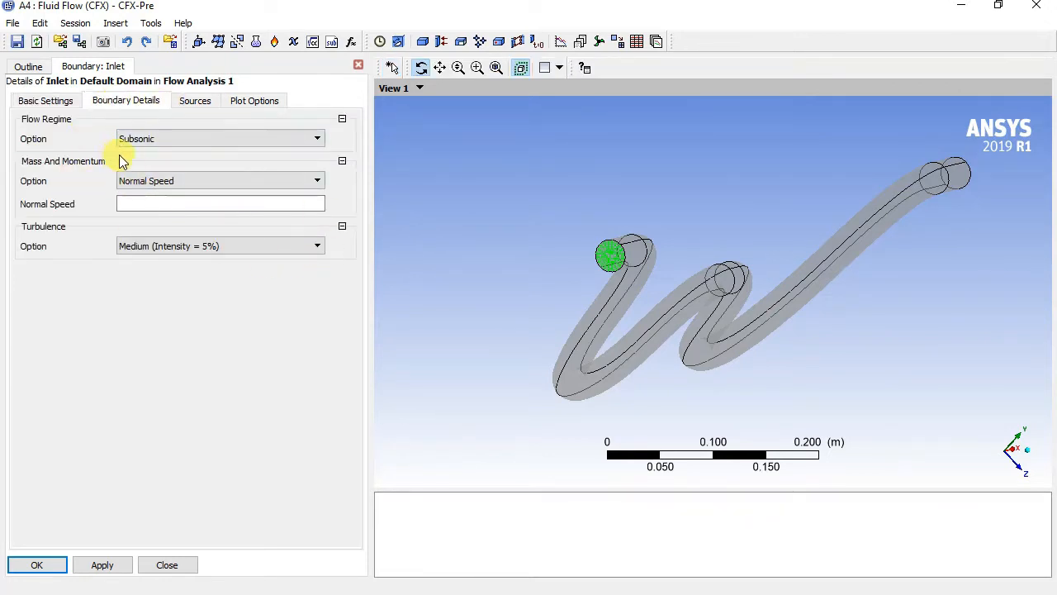
click(167, 183)
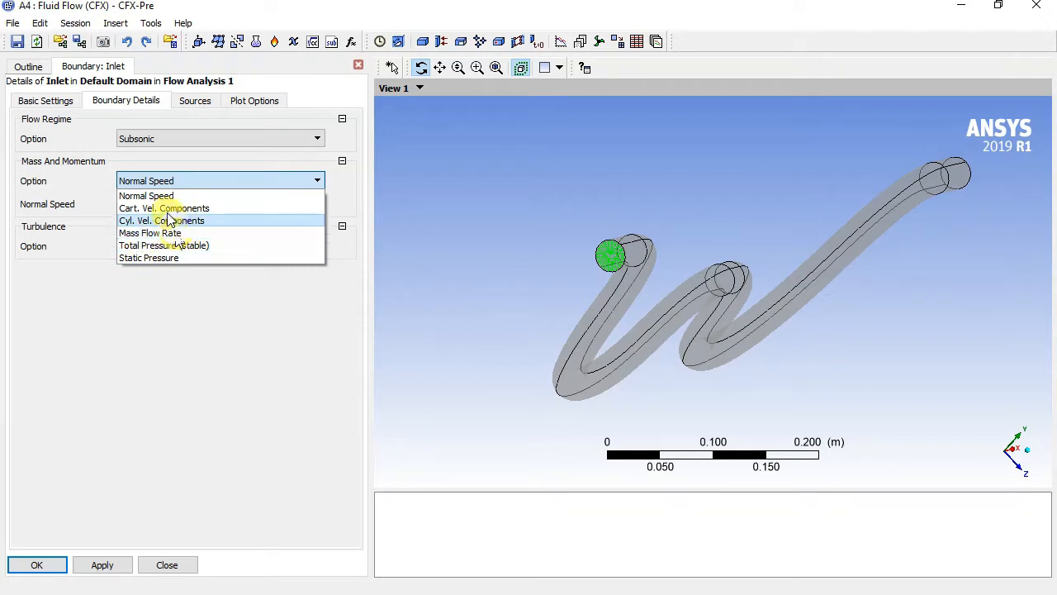
click(149, 196)
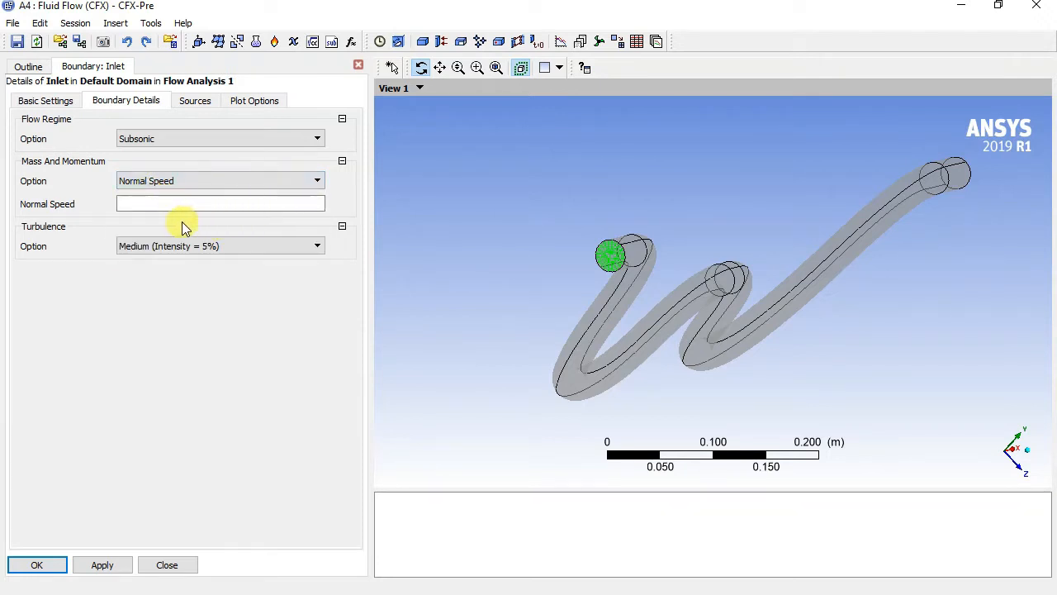
click(159, 207)
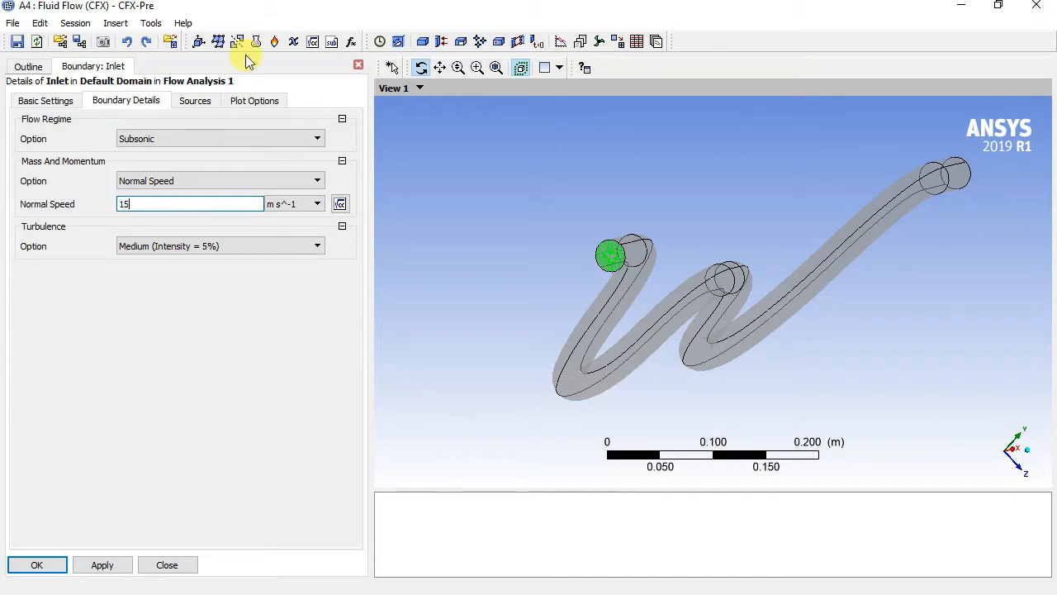
click(101, 566)
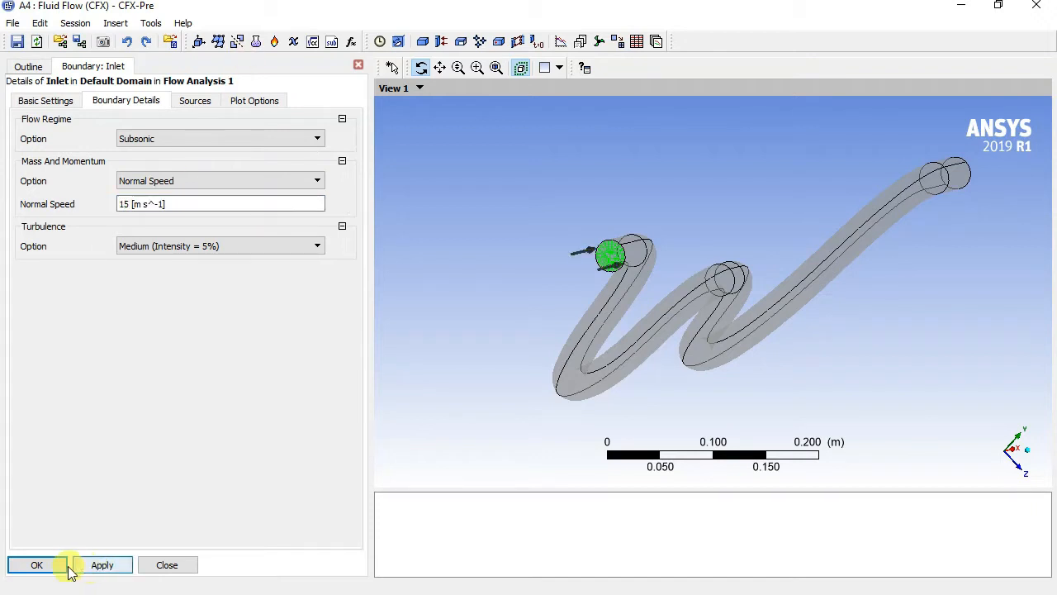
click(43, 568)
Examine the inlet face and its flow direction arrows up close and from several angles.
drag(590, 303, 562, 309)
middle_drag(562, 311, 567, 311)
scroll(460, 252, up, 3)
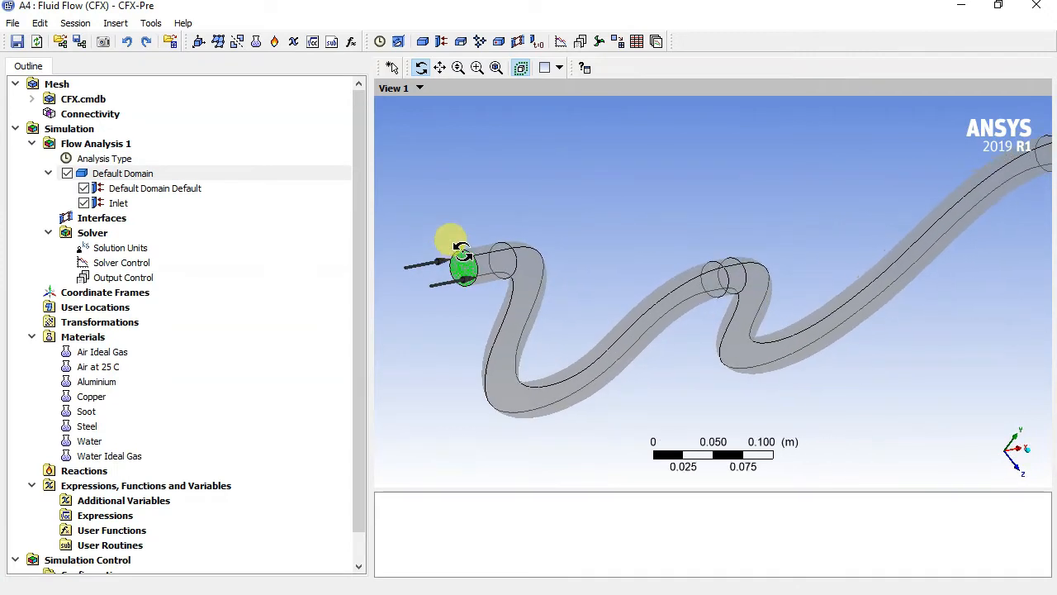
ctrl+middle_drag(460, 252, 645, 294)
scroll(631, 295, up, 3)
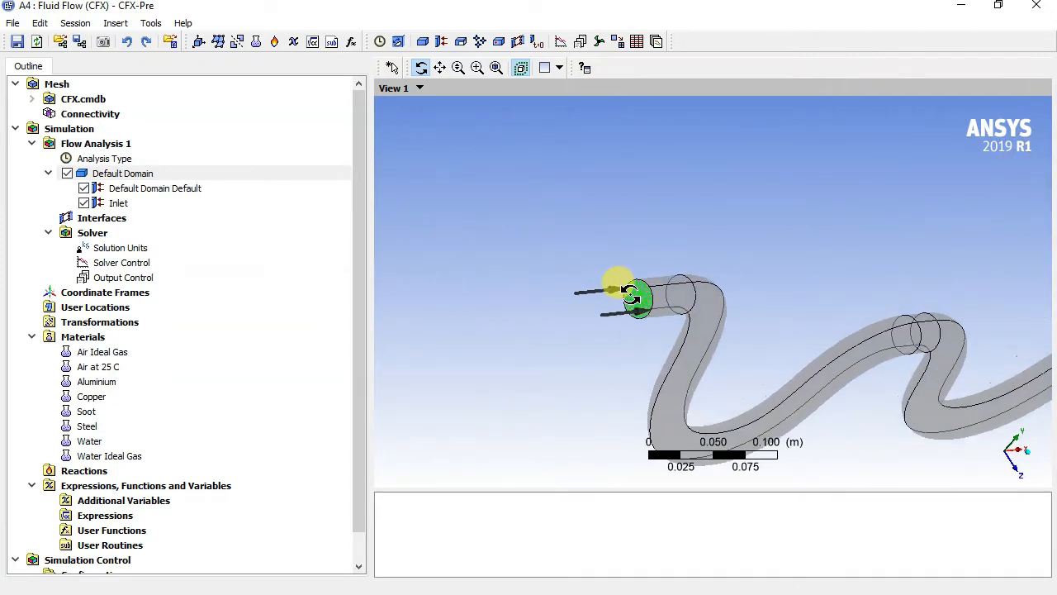
scroll(630, 302, up, 4)
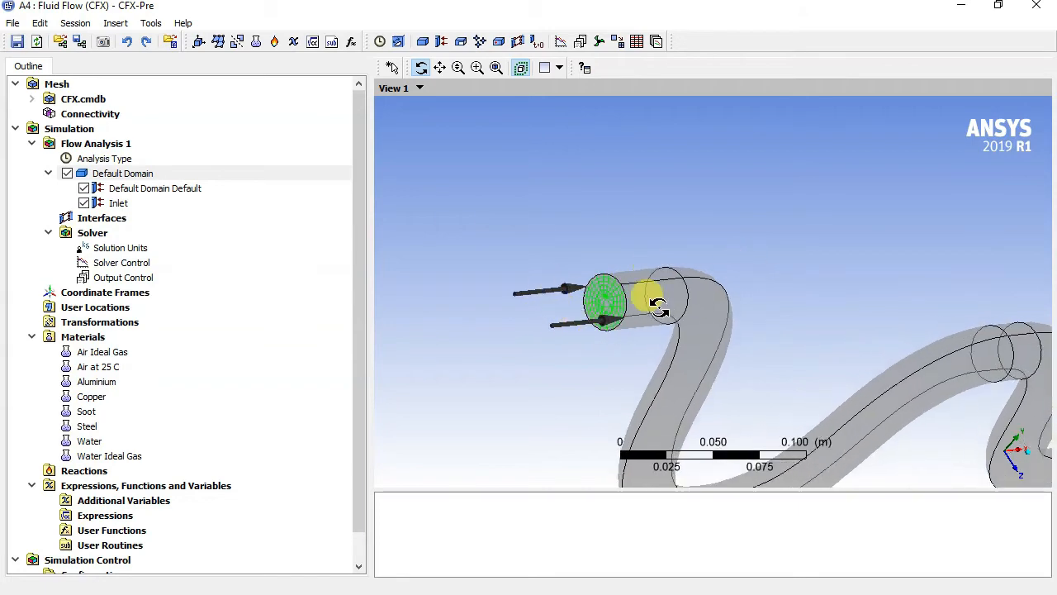
scroll(650, 298, down, 4)
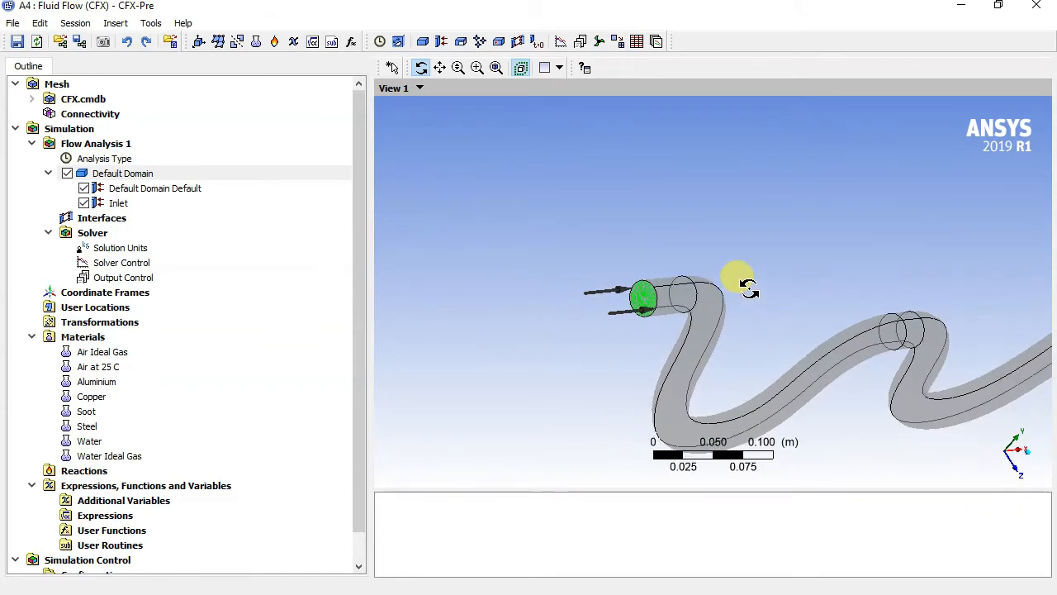
ctrl+middle_drag(754, 274, 838, 208)
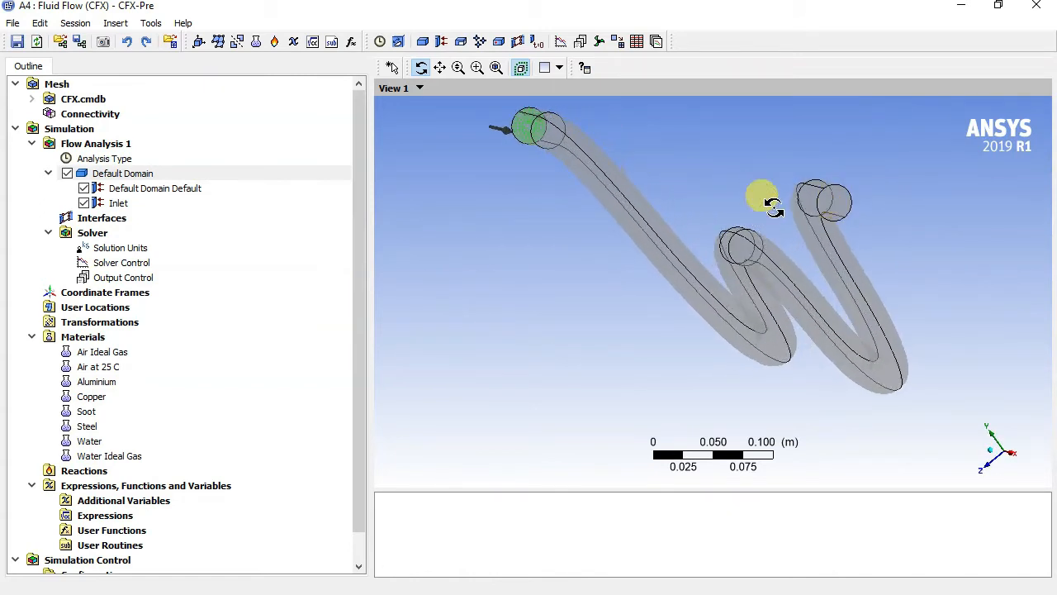
Insert a boundary named Outlet in the Default Domain and set its location to the tube's opposite end face F183.188.
right_click(145, 175)
mouse_move(214, 240)
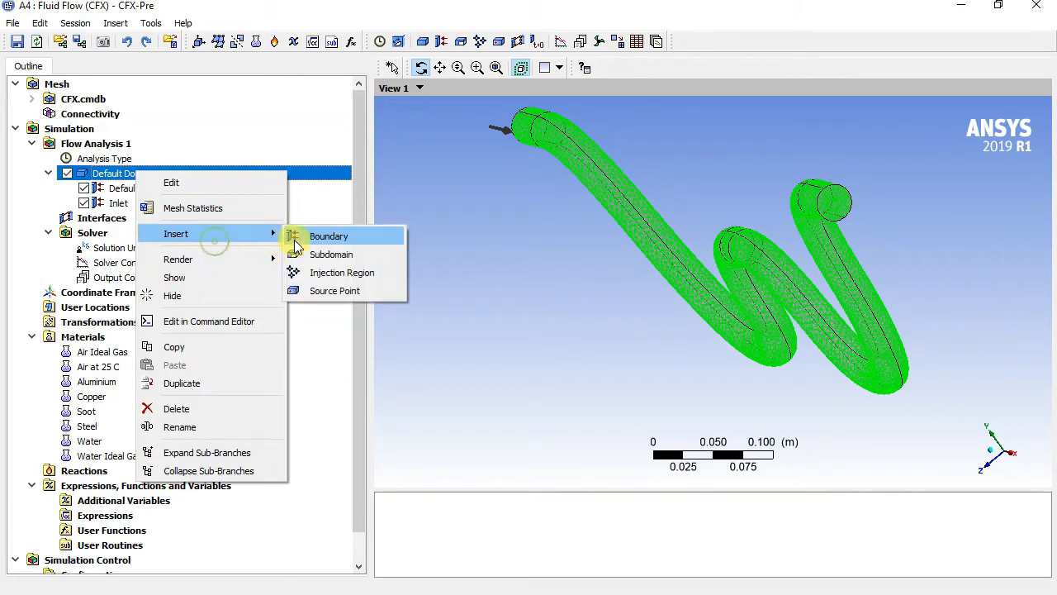
click(297, 242)
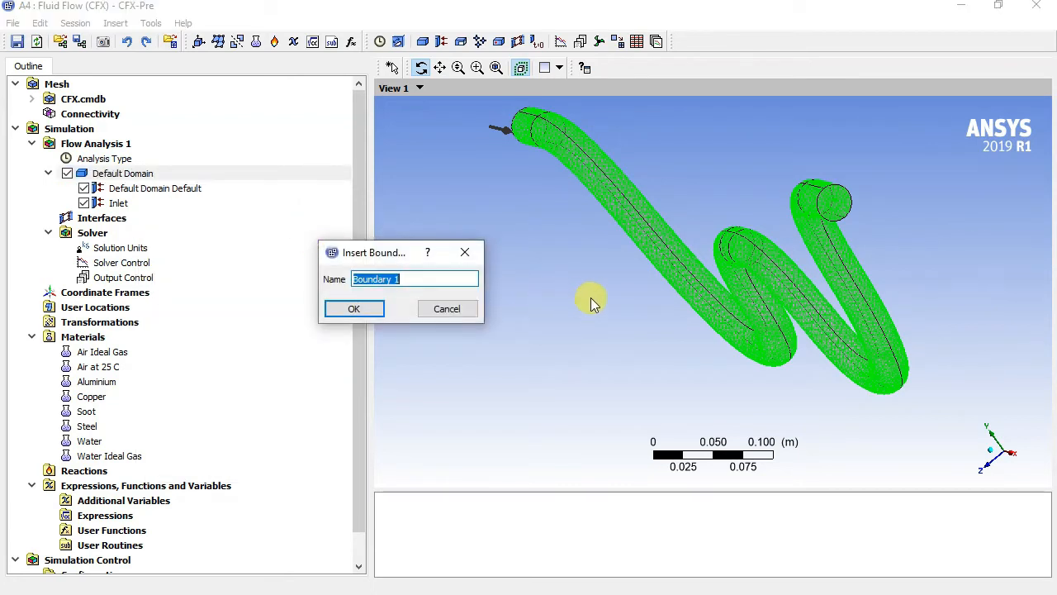
key(Return)
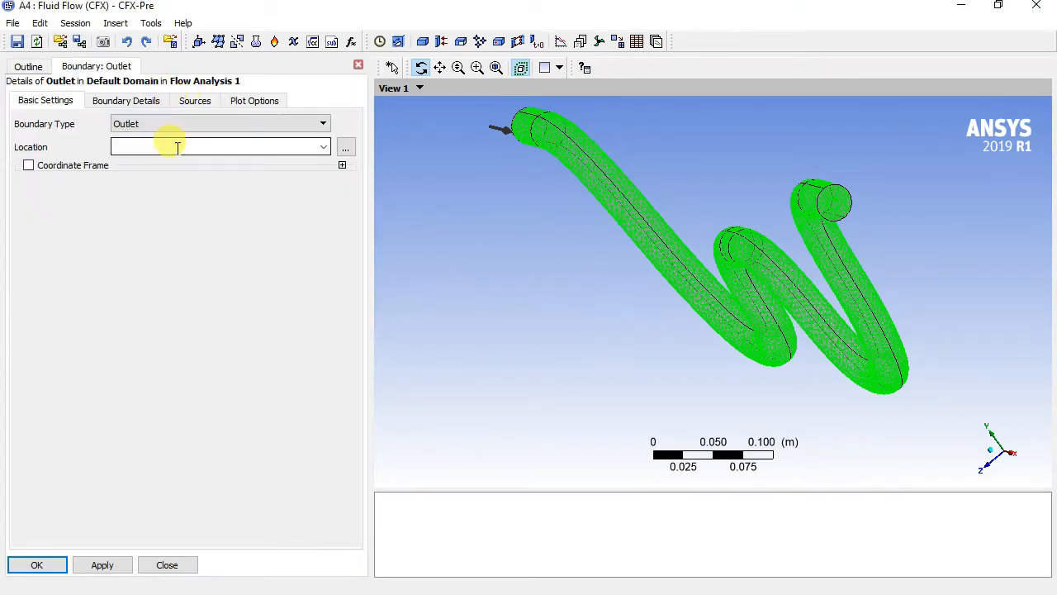
click(124, 145)
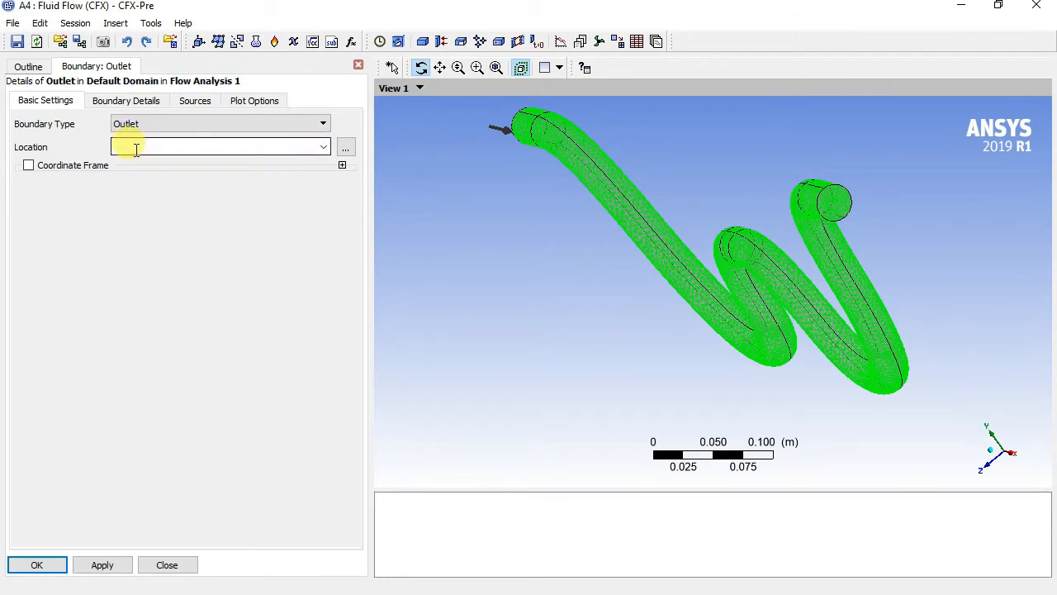
click(136, 150)
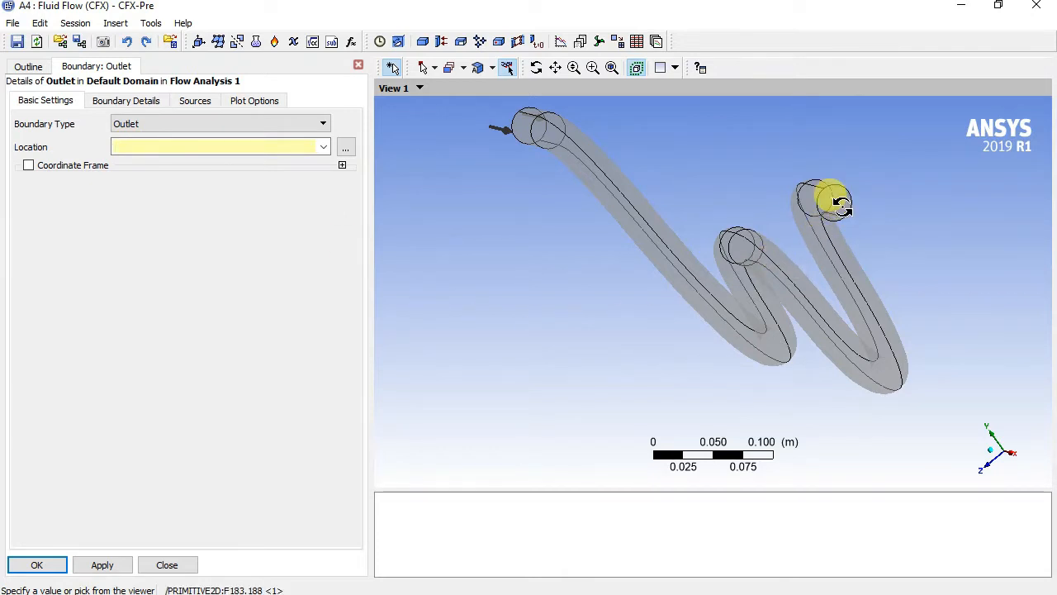
middle_drag(834, 200, 851, 205)
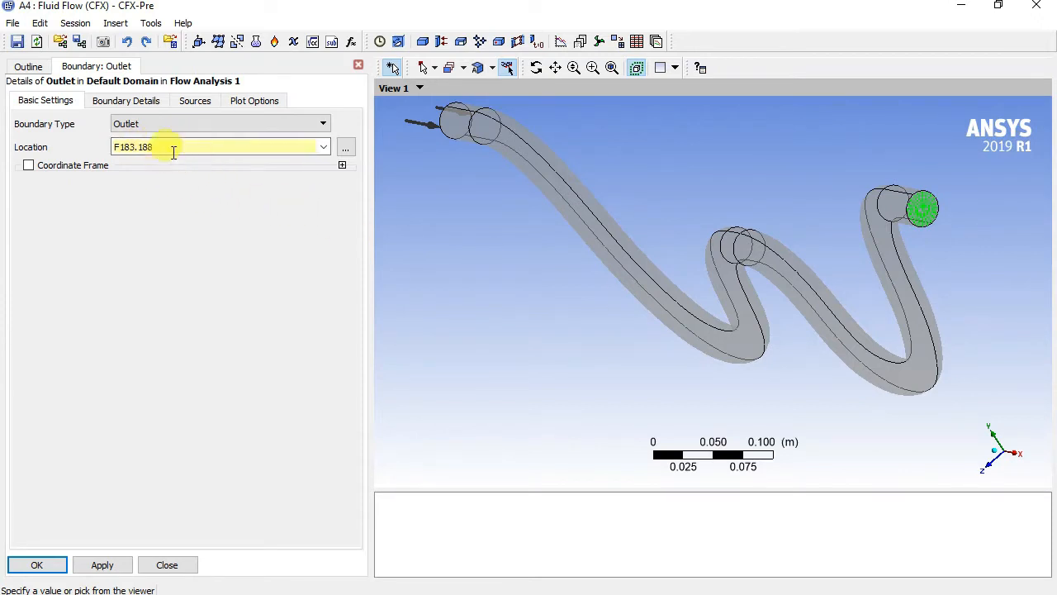
Set the Outlet's Mass And Momentum option to Static Pressure with a relative pressure of 1 bar and accept the boundary.
click(116, 103)
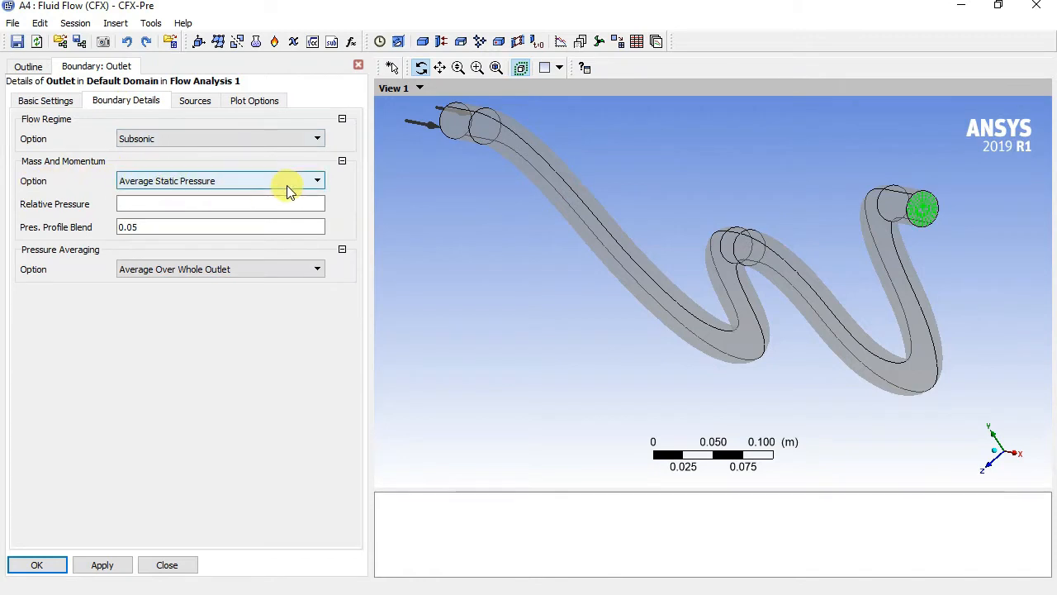
click(217, 187)
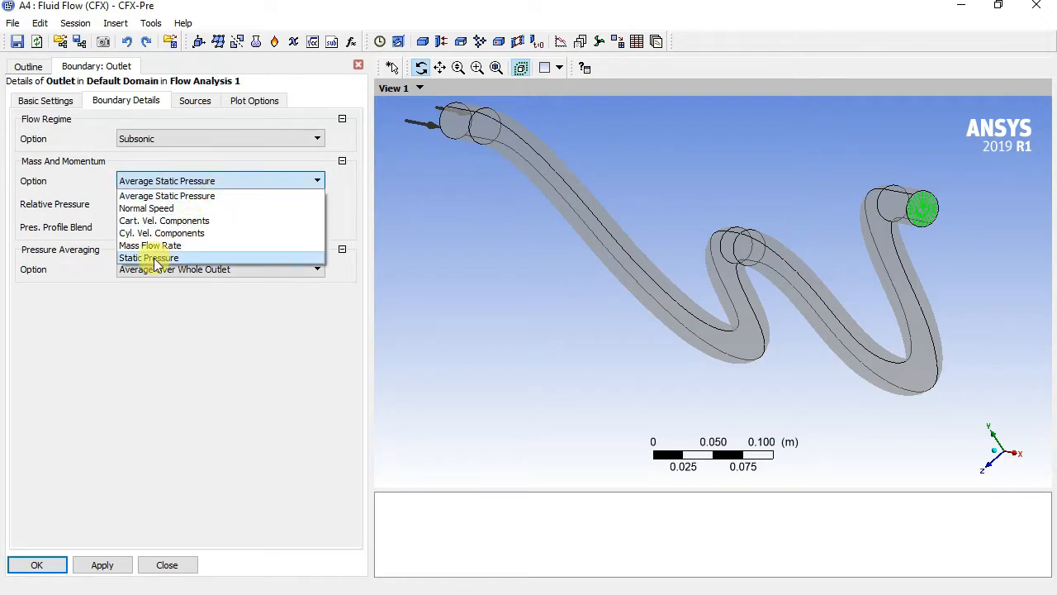
click(154, 259)
click(148, 205)
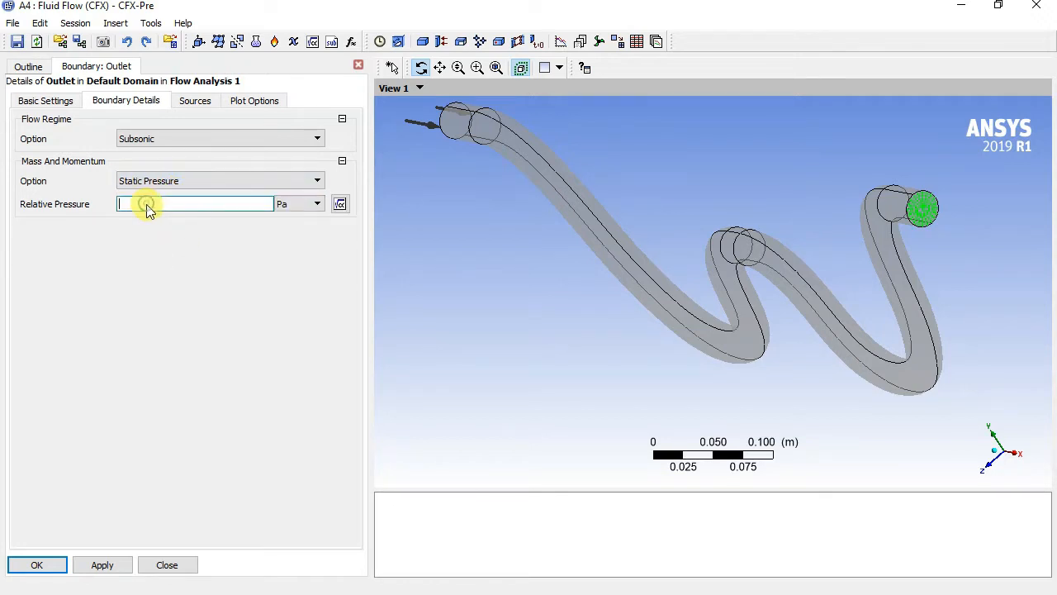
click(307, 203)
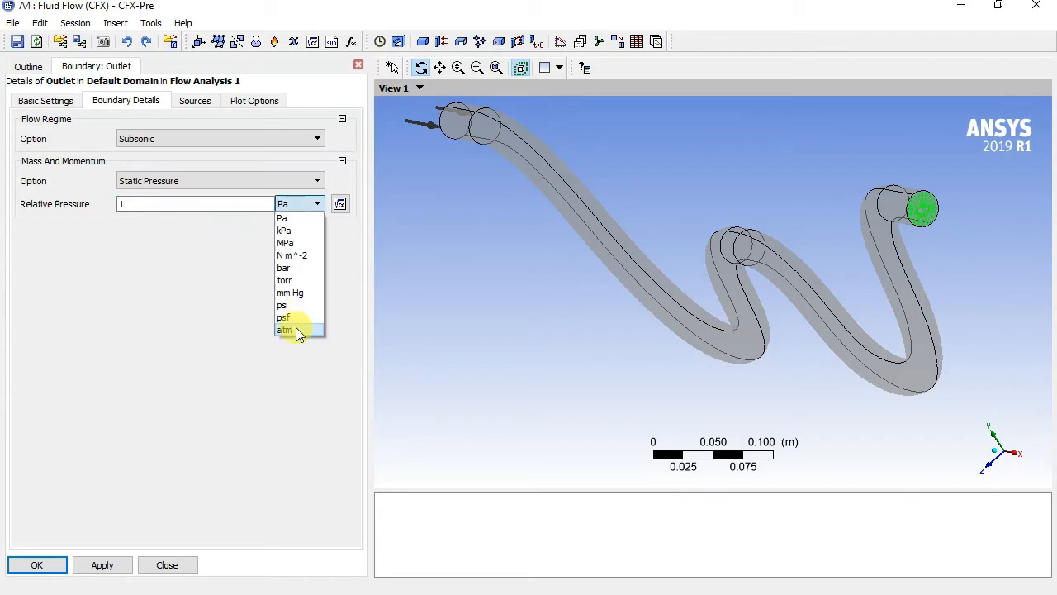
click(295, 267)
click(86, 569)
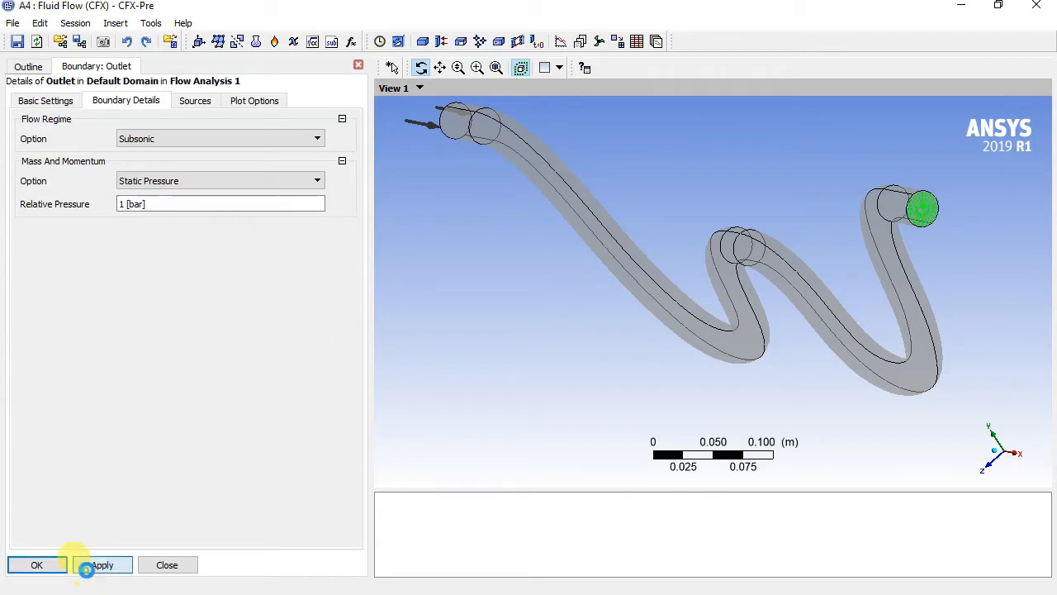
click(36, 565)
Insert a boundary named wall in the Default Domain of Flow Analysis 1.
drag(570, 273, 583, 287)
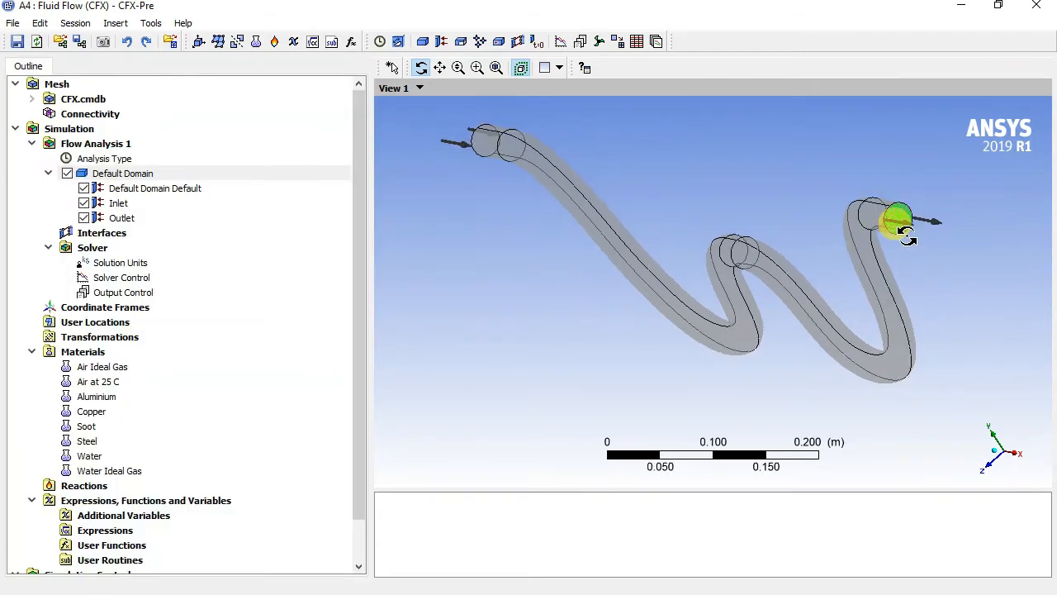
mouse_move(871, 223)
mouse_down()
mouse_move(944, 233)
mouse_move(921, 262)
mouse_move(781, 269)
mouse_move(760, 245)
mouse_move(615, 260)
mouse_move(679, 248)
mouse_move(696, 278)
mouse_up()
scroll(922, 262, up, 5)
scroll(769, 267, down, 5)
scroll(689, 274, down, 3)
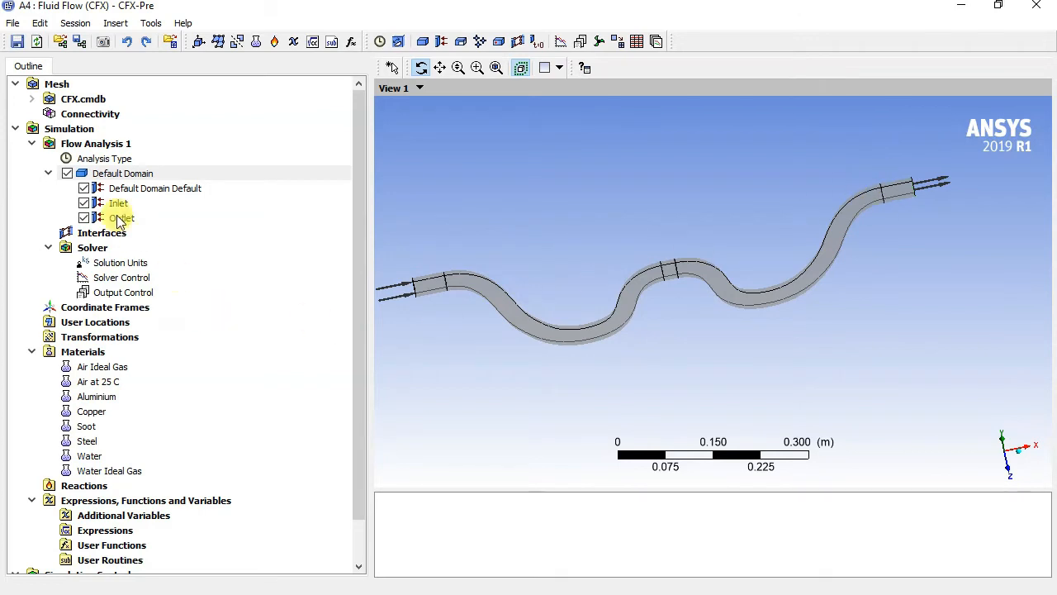
right_click(109, 174)
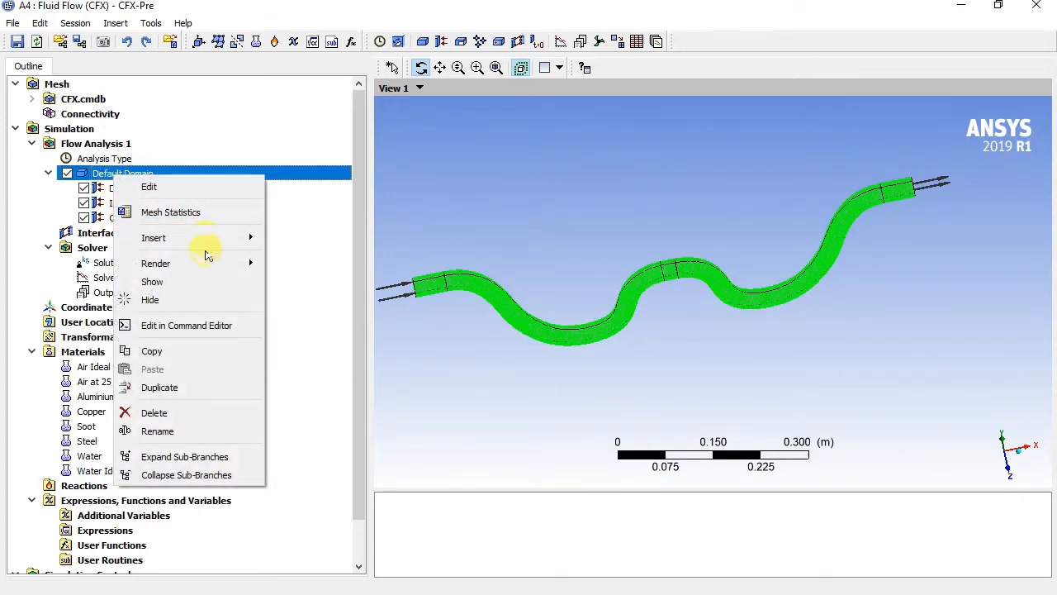
mouse_move(207, 238)
click(322, 241)
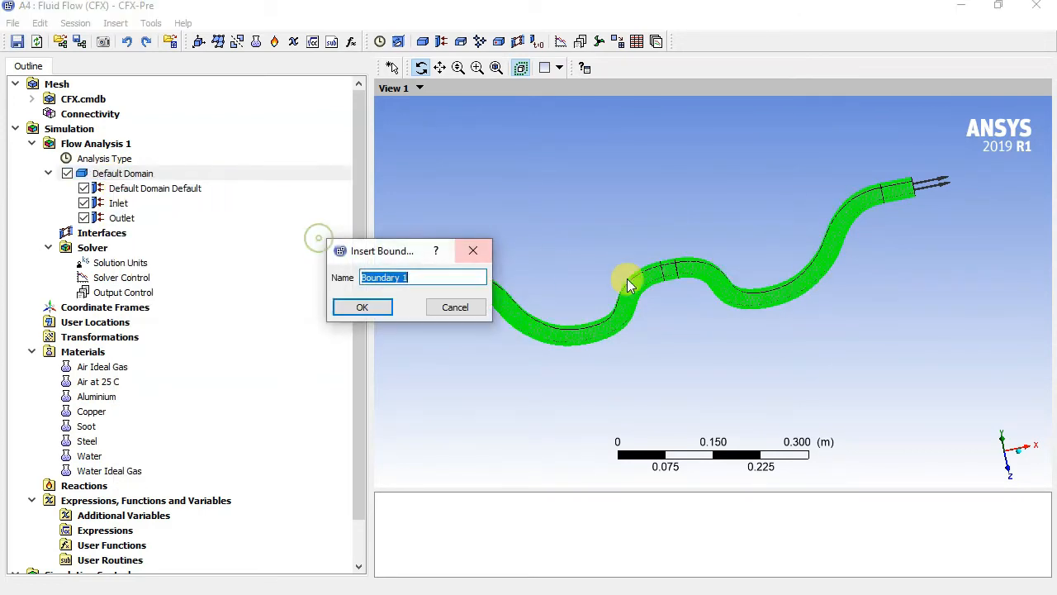
text(wall)
key(Return)
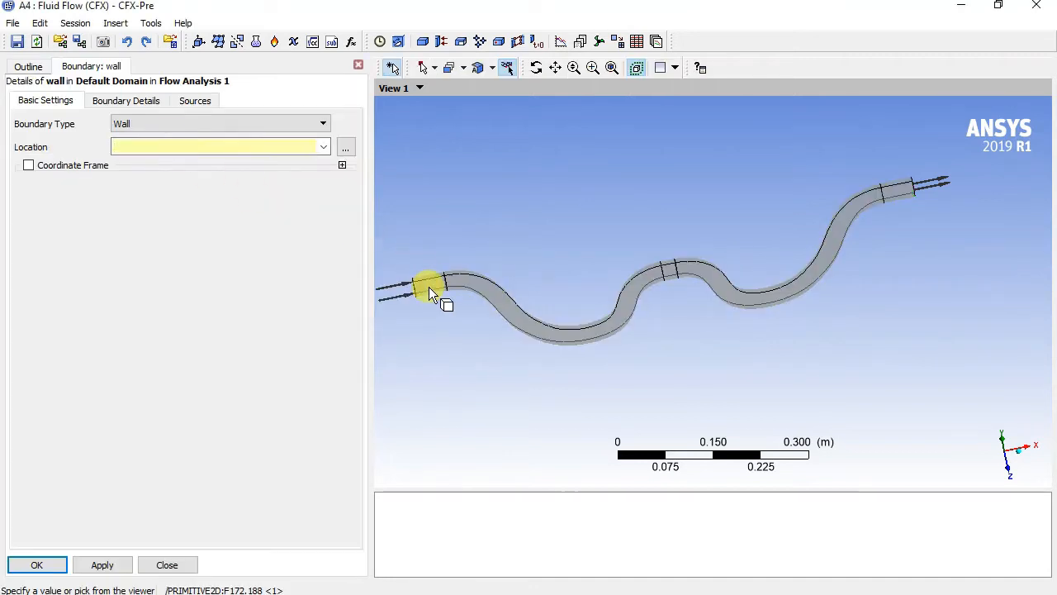
Set the wall boundary's location to all the outer side faces along the tube, leaving out the inlet and outlet faces.
middle_drag(610, 227, 618, 253)
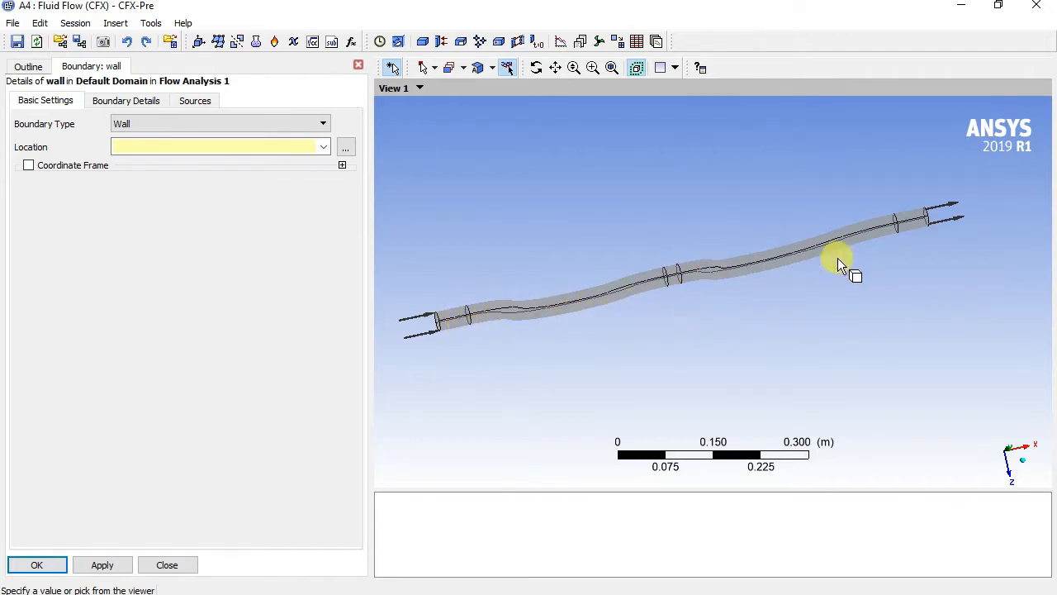
click(941, 203)
ctrl+click(910, 235)
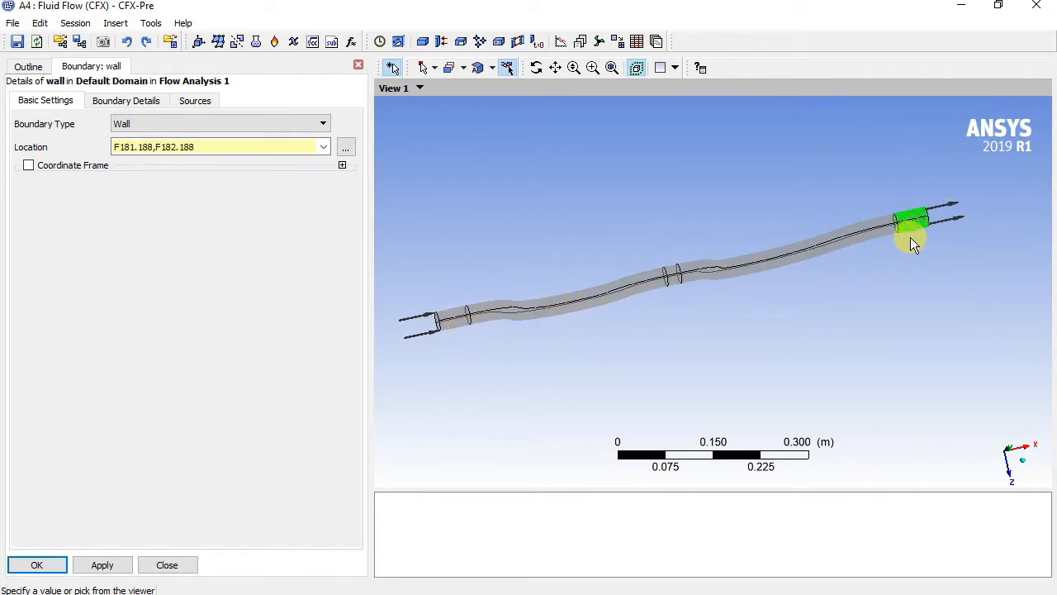
ctrl+click(865, 231)
ctrl+click(859, 225)
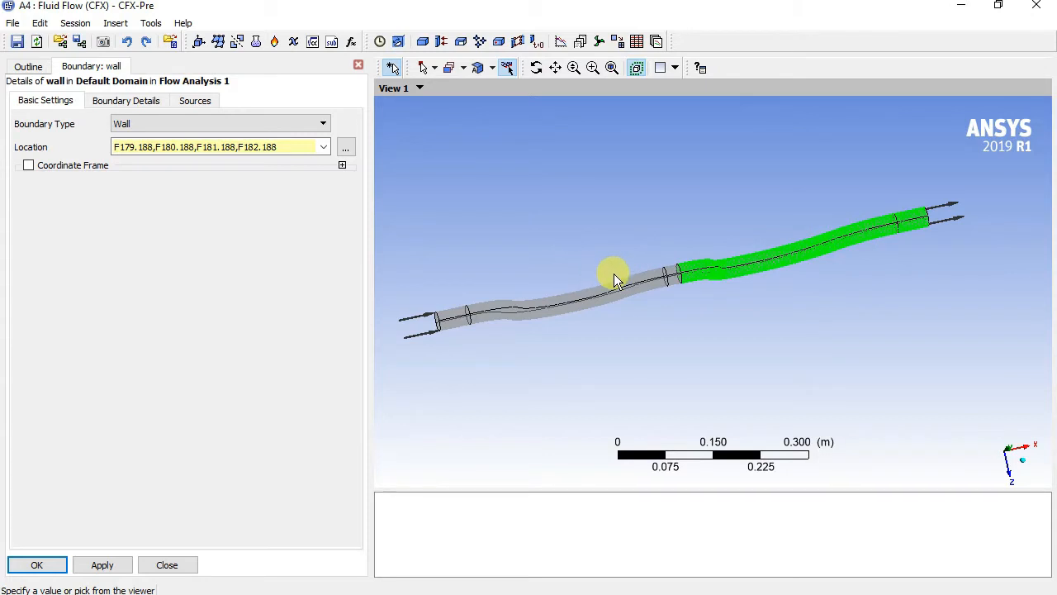
ctrl+click(674, 279)
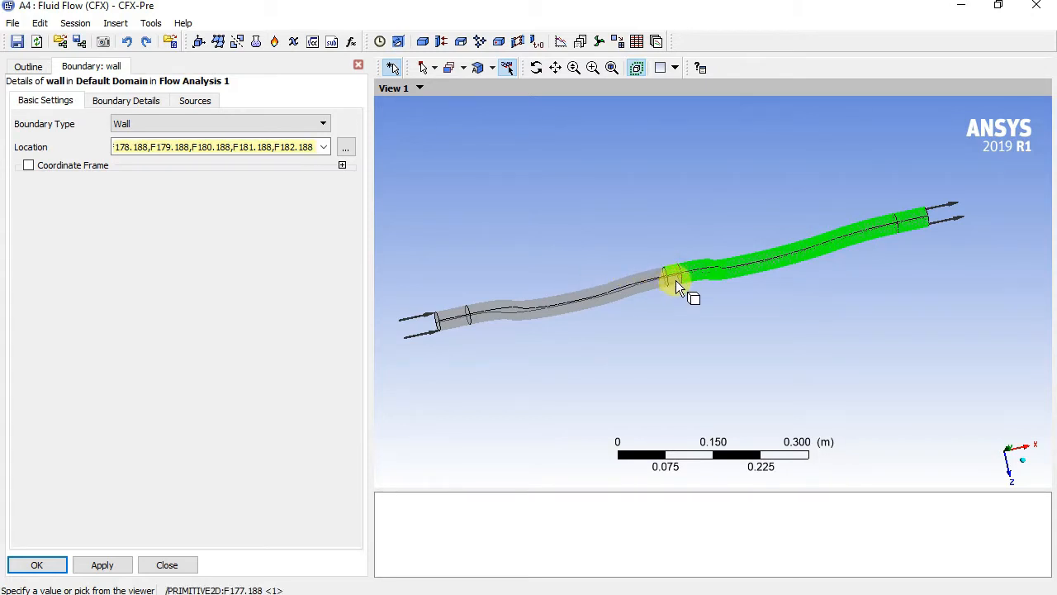
ctrl+click(631, 290)
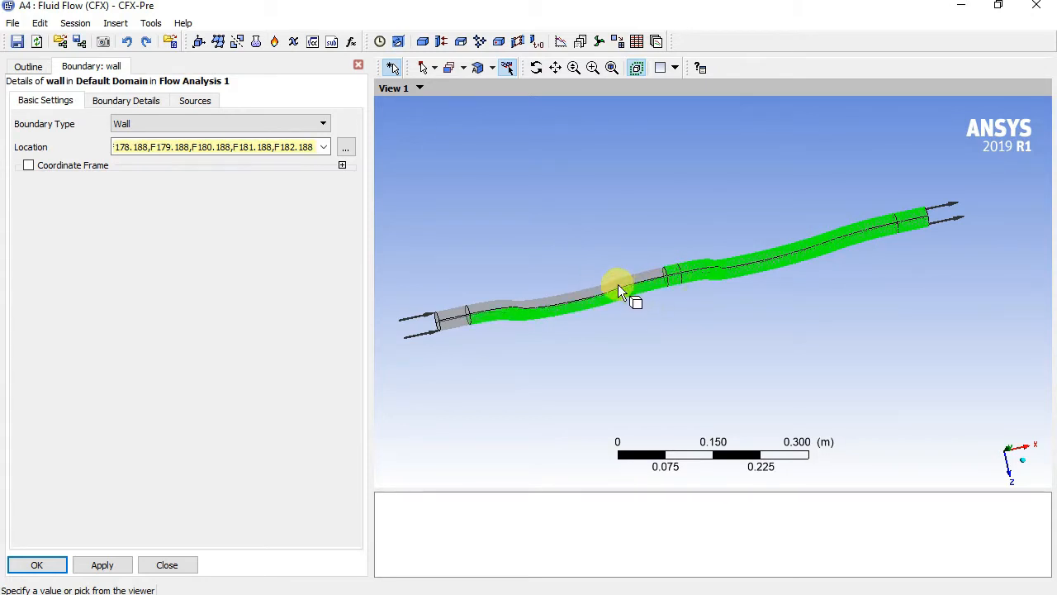
ctrl+click(593, 289)
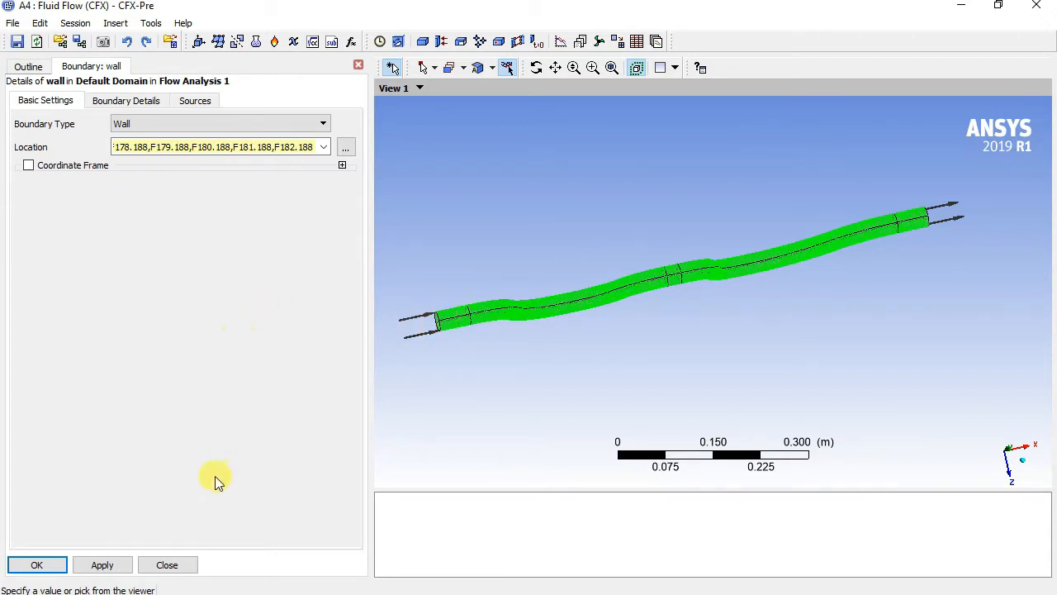
Set the wall boundary's Wall Roughness option to Smooth Wall and accept the boundary.
click(124, 100)
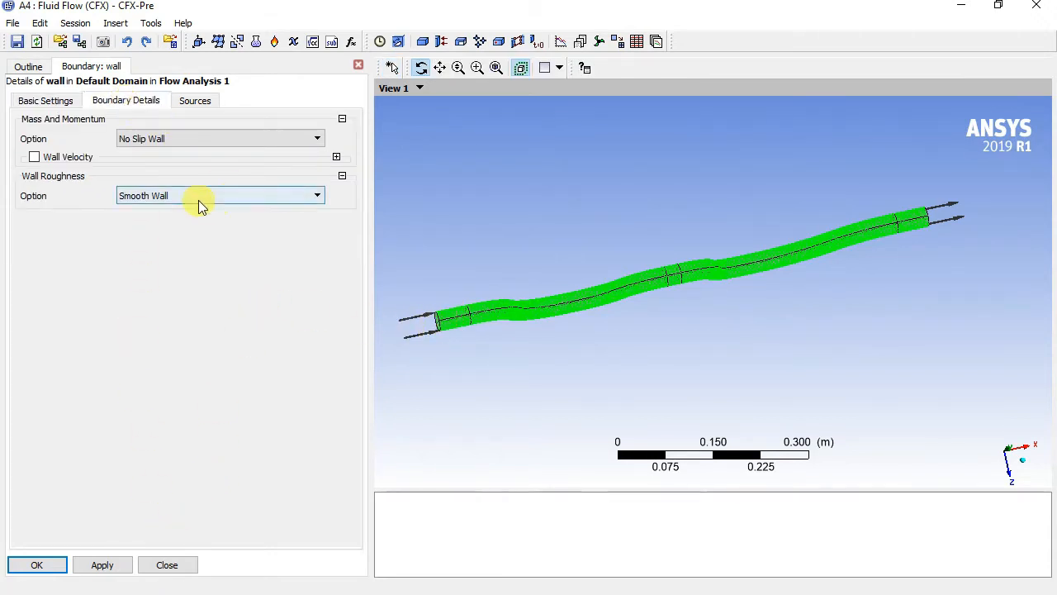
click(134, 199)
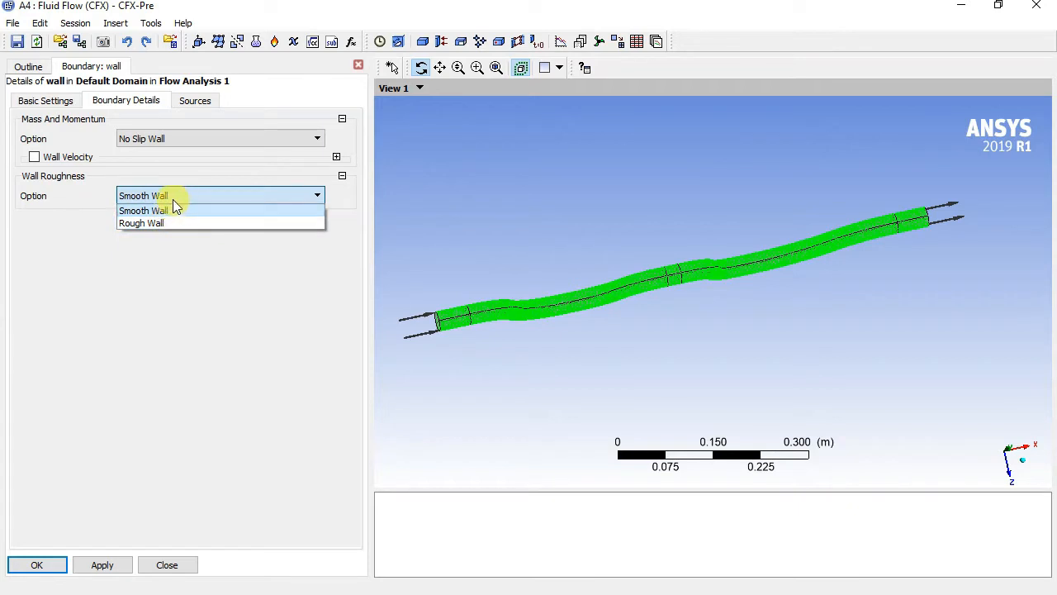
click(170, 211)
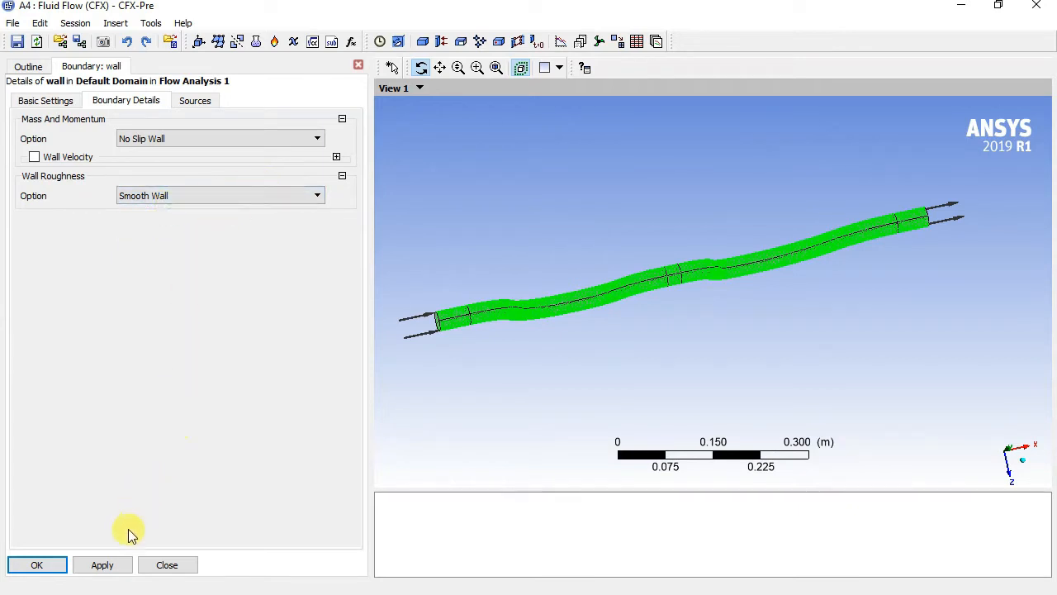
click(37, 565)
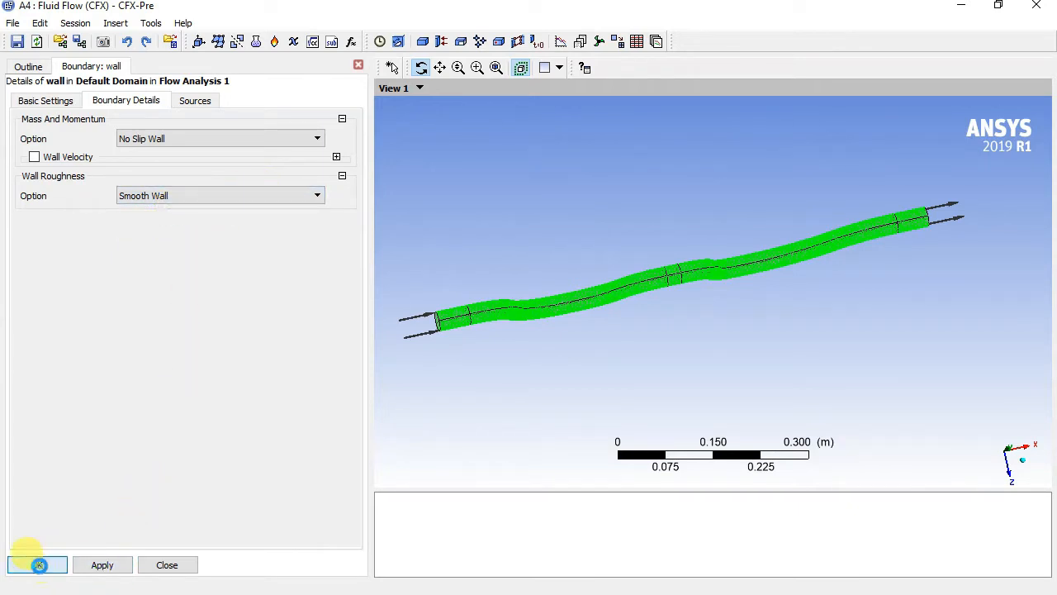
Review the mass, length, time, temperature and angle units in Flow Analysis 1's Solution Units and accept them.
mouse_move(558, 346)
mouse_down()
mouse_move(736, 335)
mouse_move(734, 295)
mouse_move(571, 346)
mouse_up()
click(284, 233)
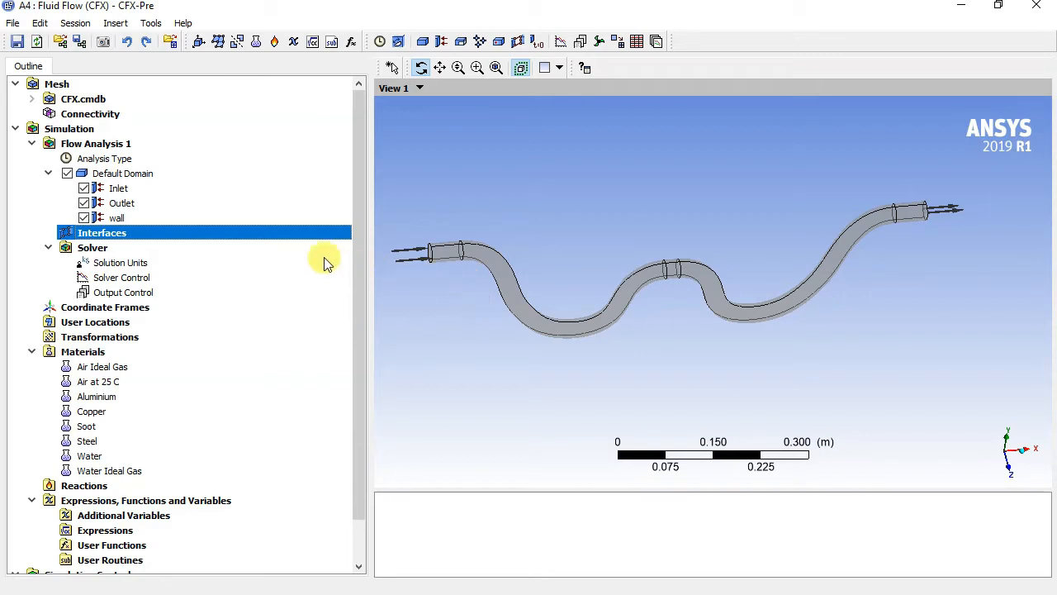
double_click(113, 264)
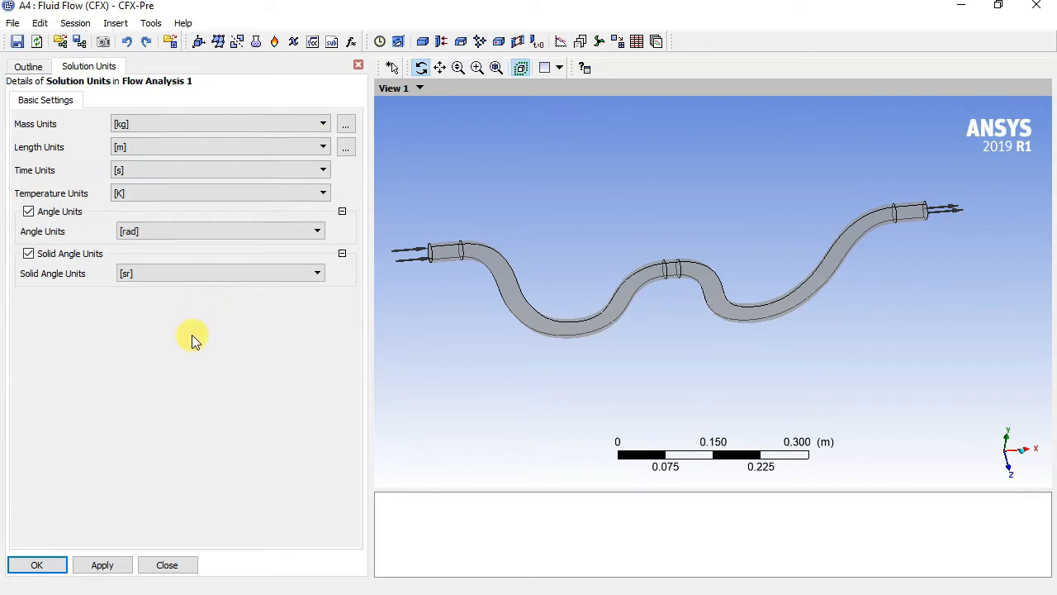
click(37, 567)
Review the iteration limits and equation classes in Flow Analysis 1's Solver Control and accept the settings.
double_click(131, 278)
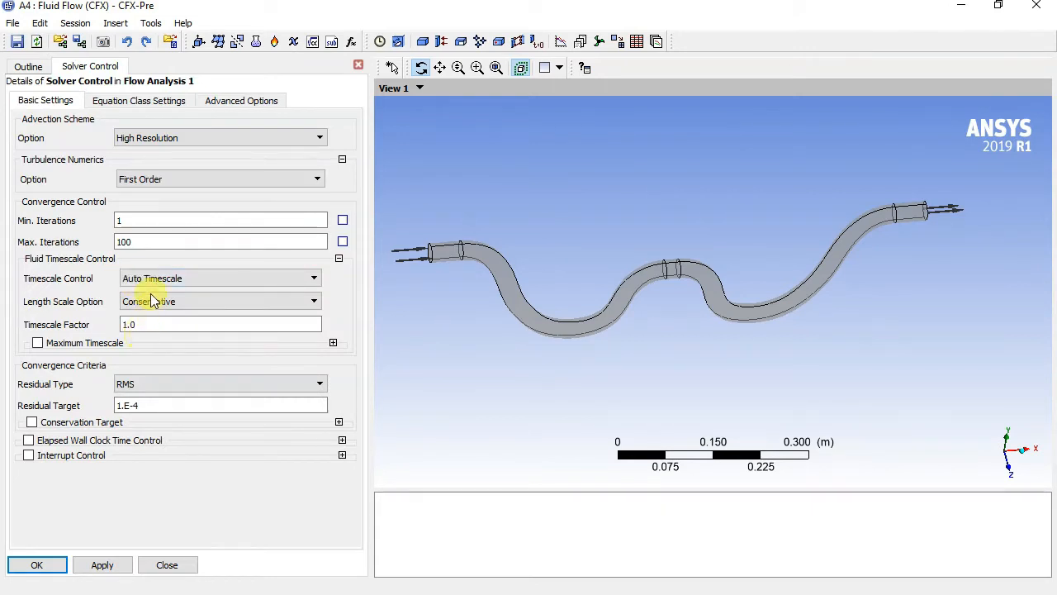
double_click(122, 219)
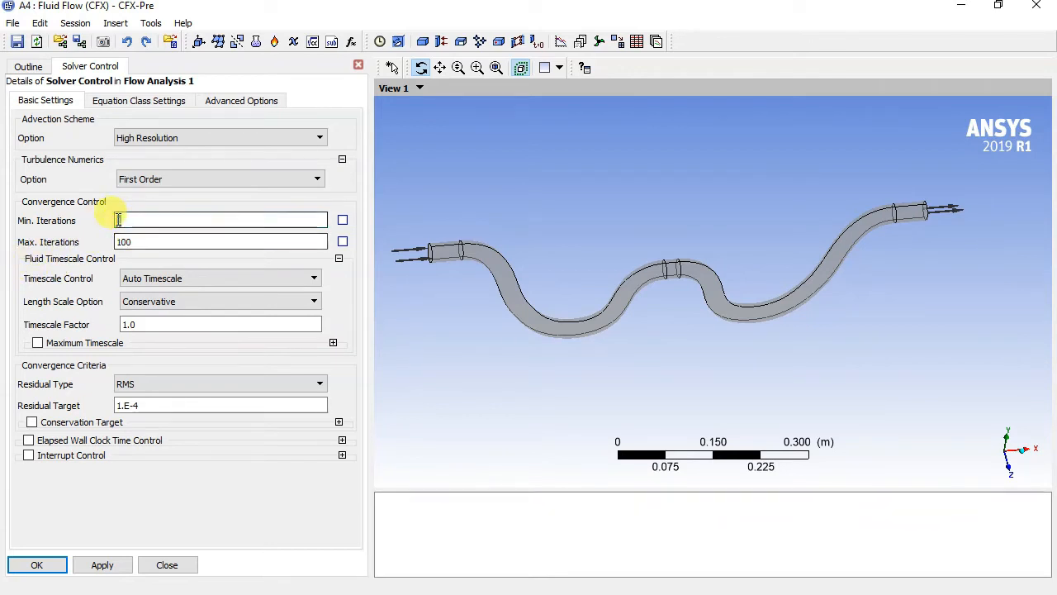
double_click(142, 241)
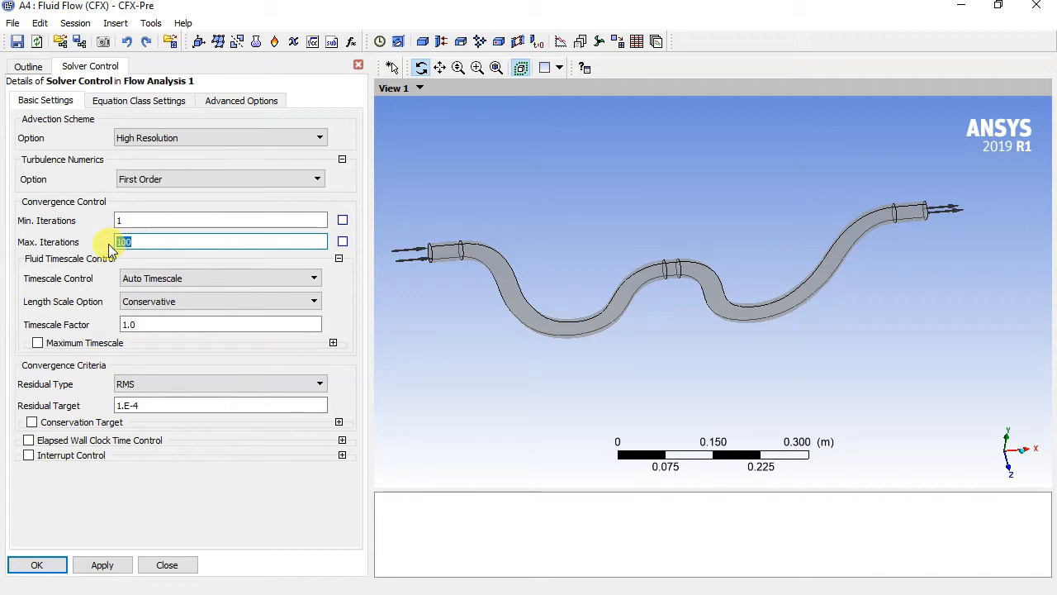
click(149, 244)
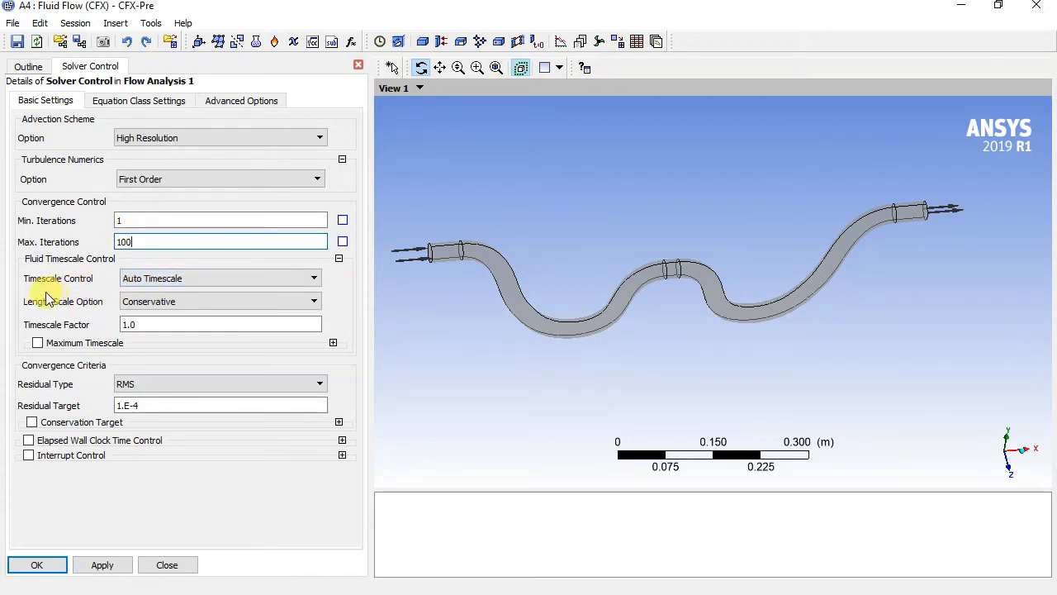
click(128, 101)
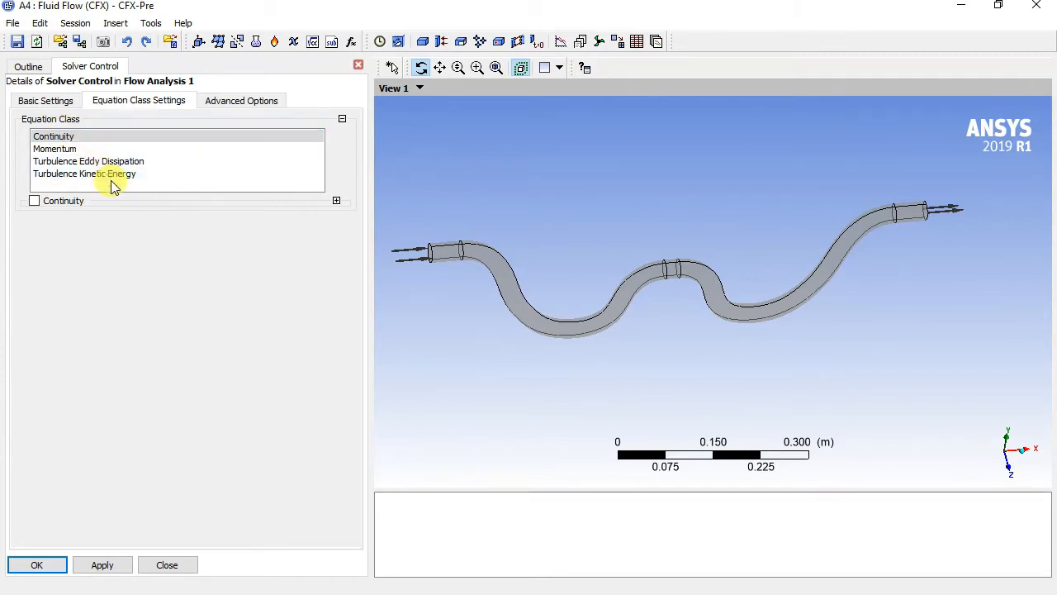
click(51, 138)
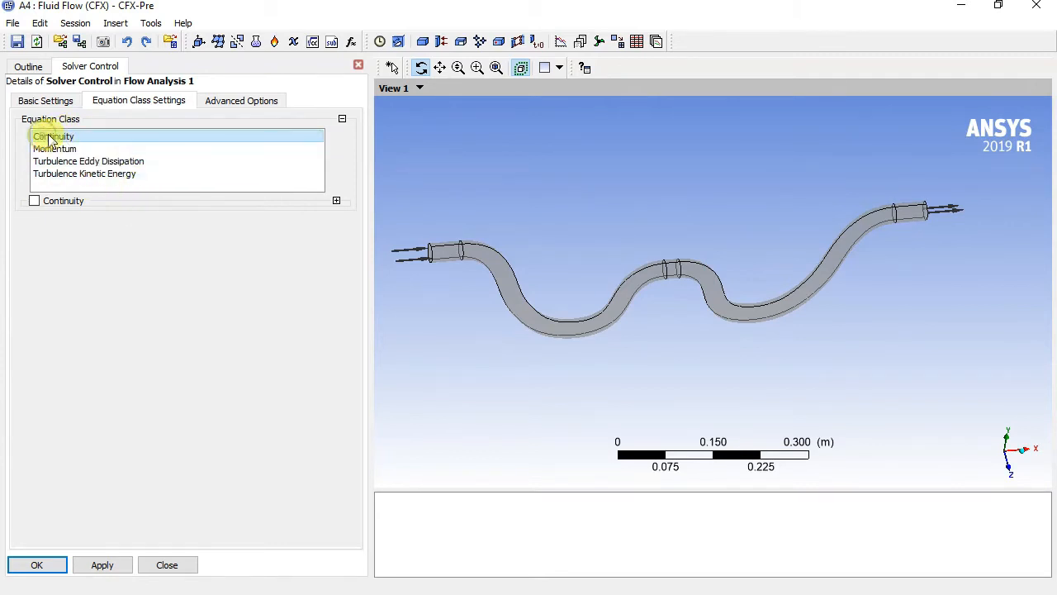
click(103, 565)
click(39, 564)
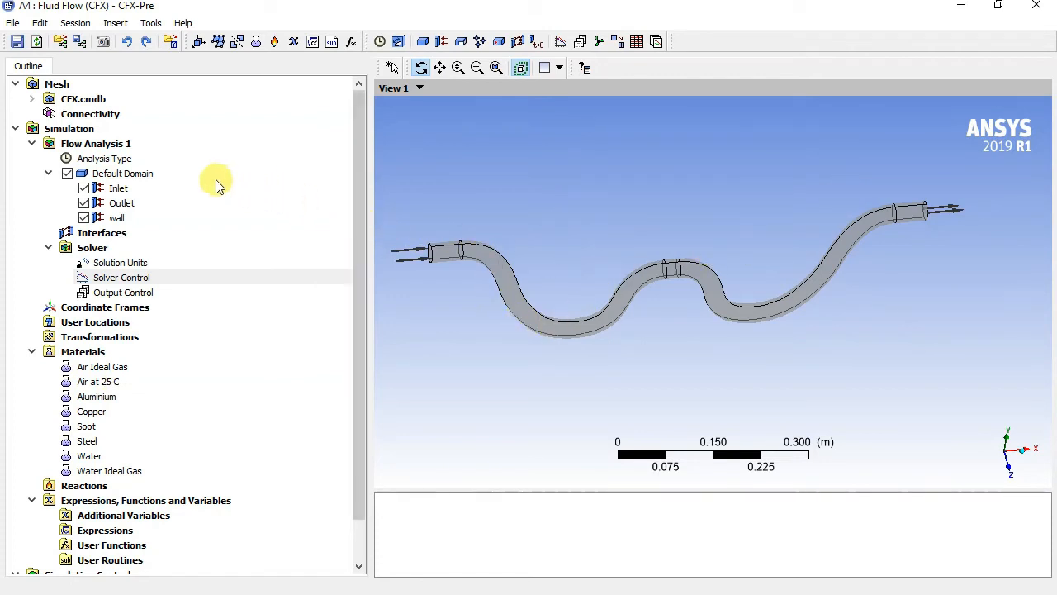
Edit the Default Domain and set the Fluid 1 material to Air Ideal Gas from the material library.
click(113, 177)
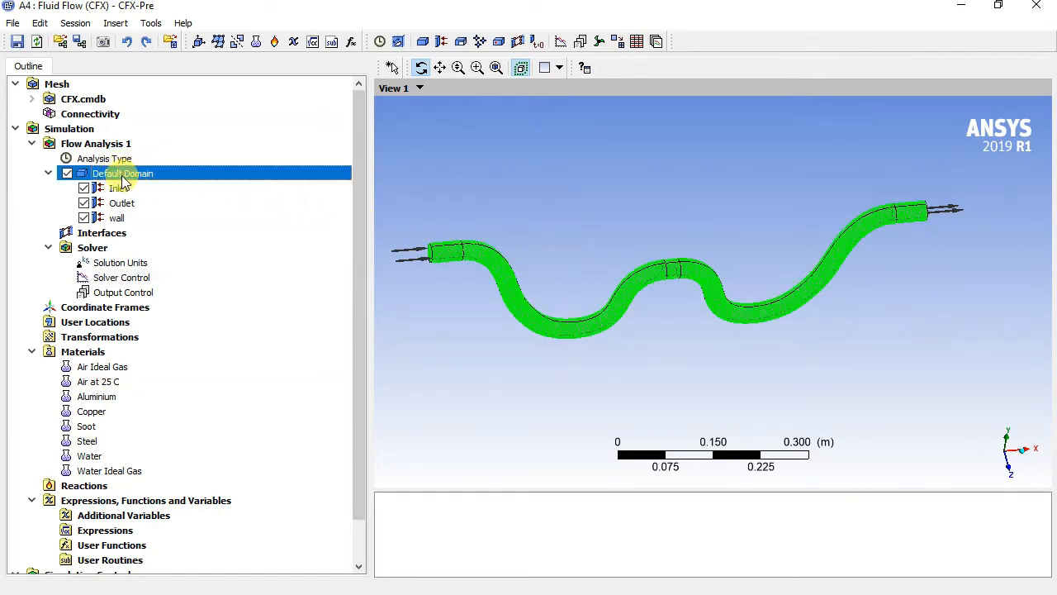
double_click(117, 176)
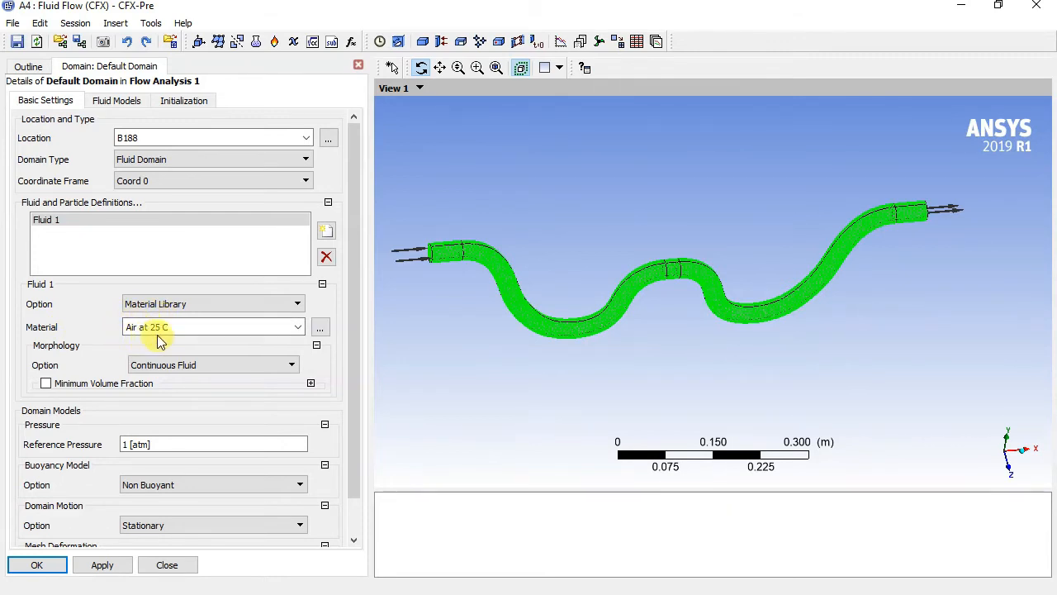
click(297, 328)
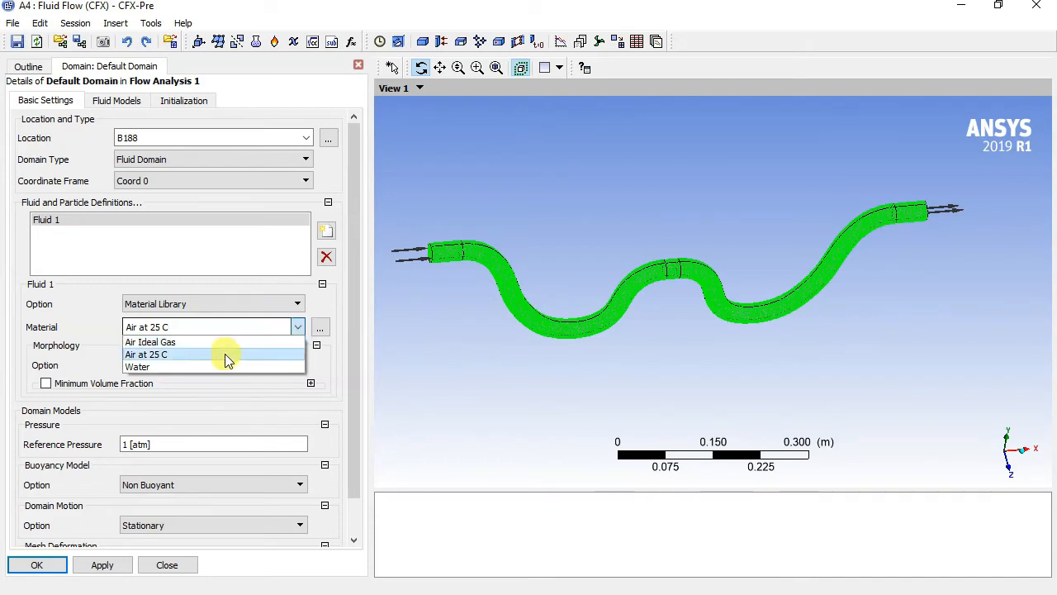
click(329, 304)
click(321, 328)
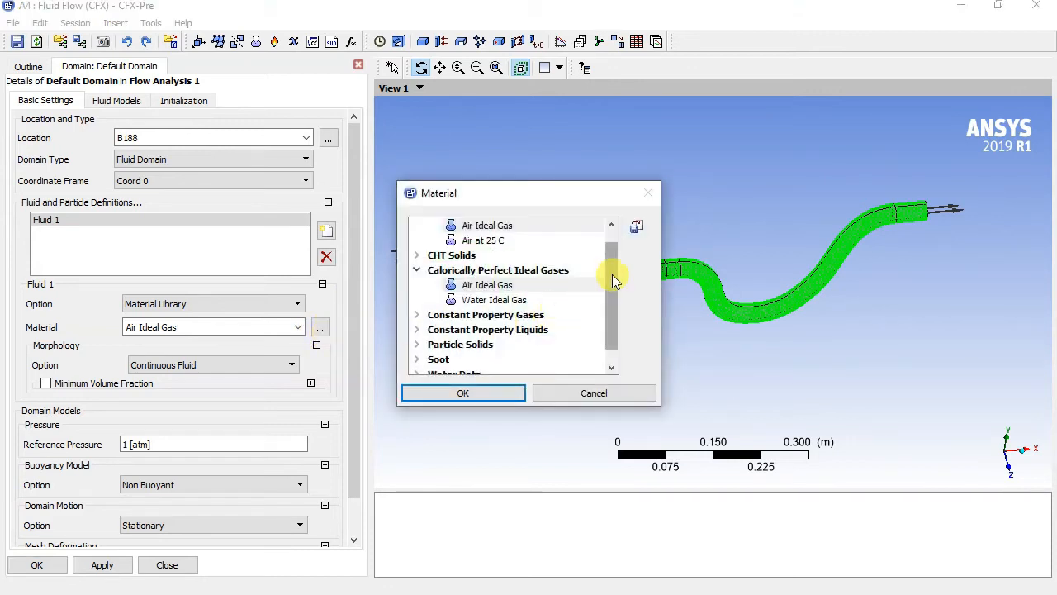
drag(613, 275, 616, 240)
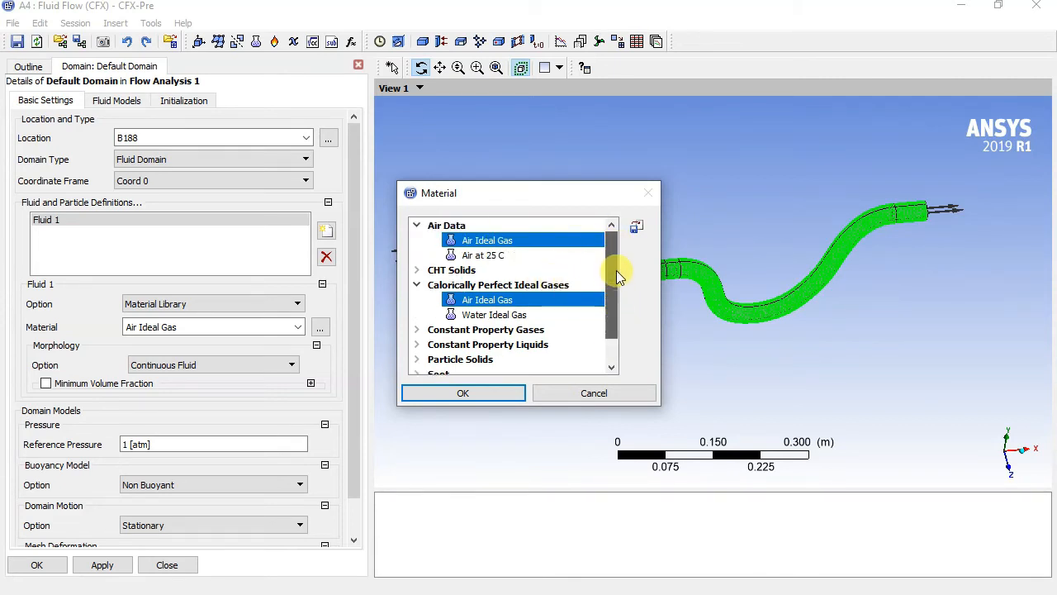
drag(616, 278, 624, 311)
click(471, 389)
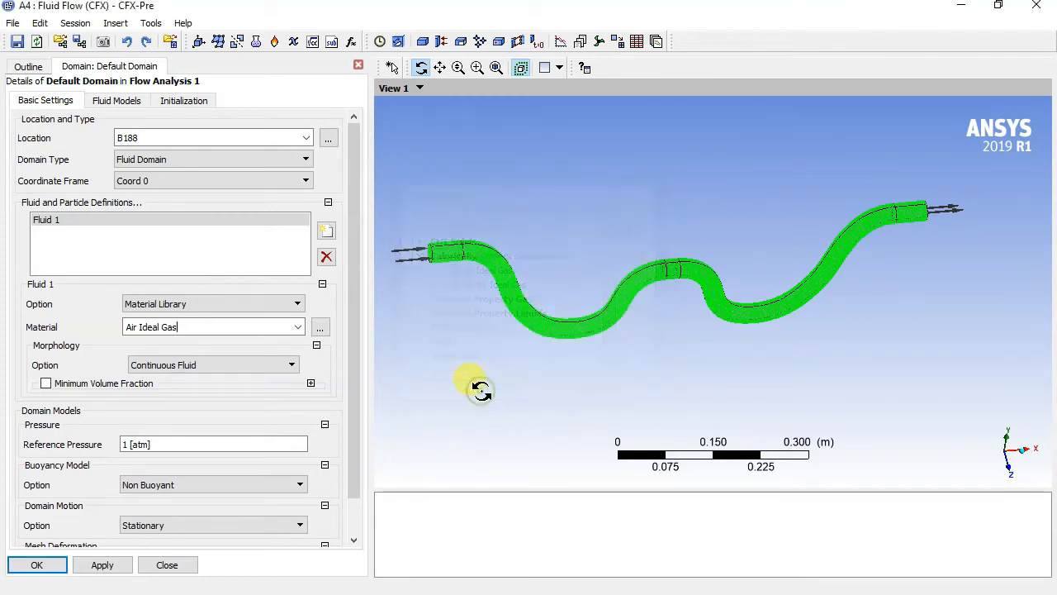
Check the Default Domain's Domain Motion choices, keep Stationary and apply the domain settings.
scroll(81, 481, down, 2)
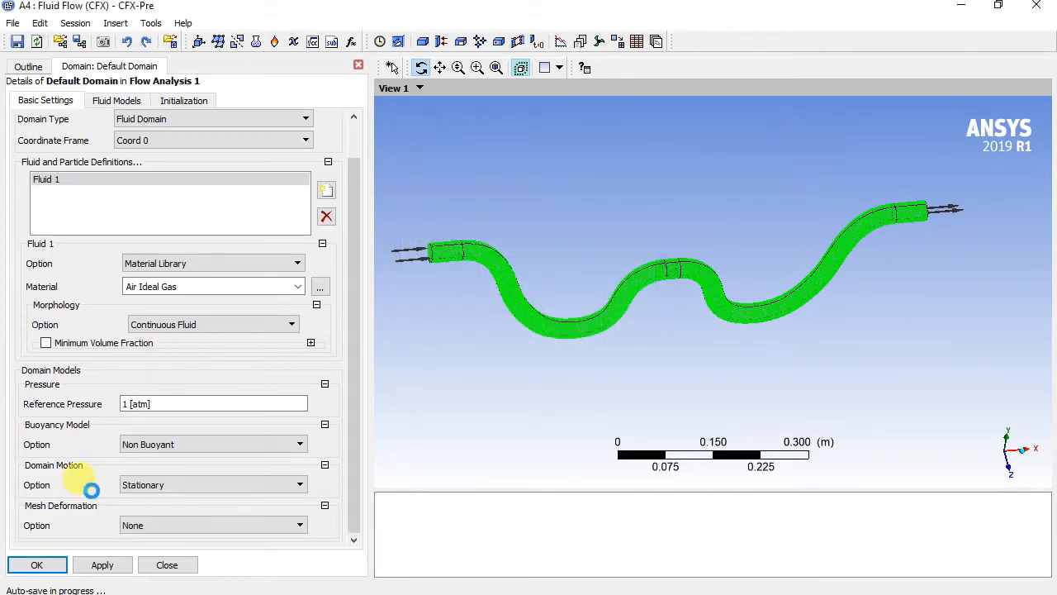
click(159, 487)
click(143, 498)
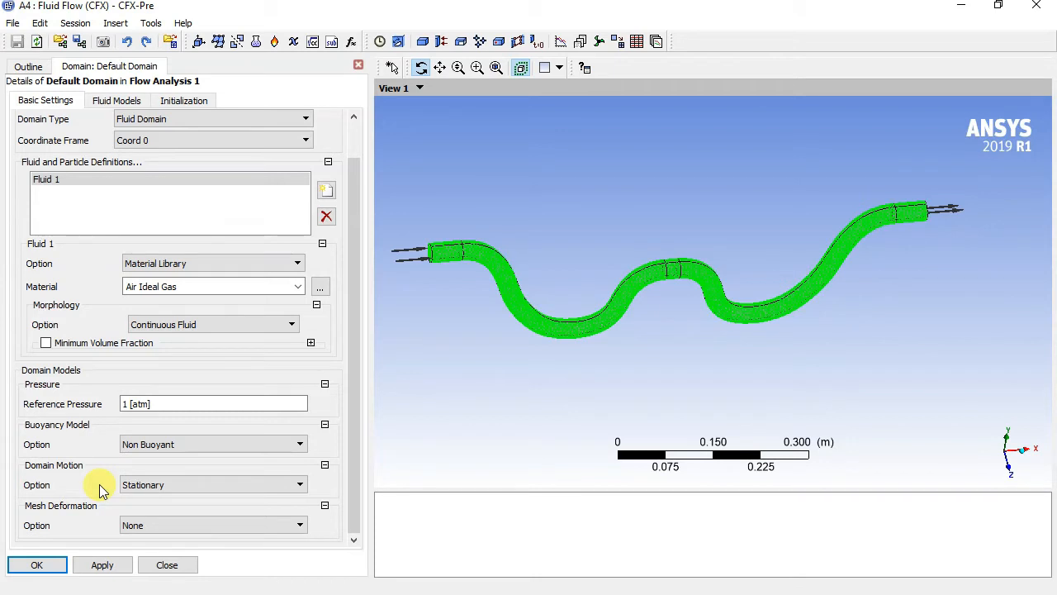
click(206, 488)
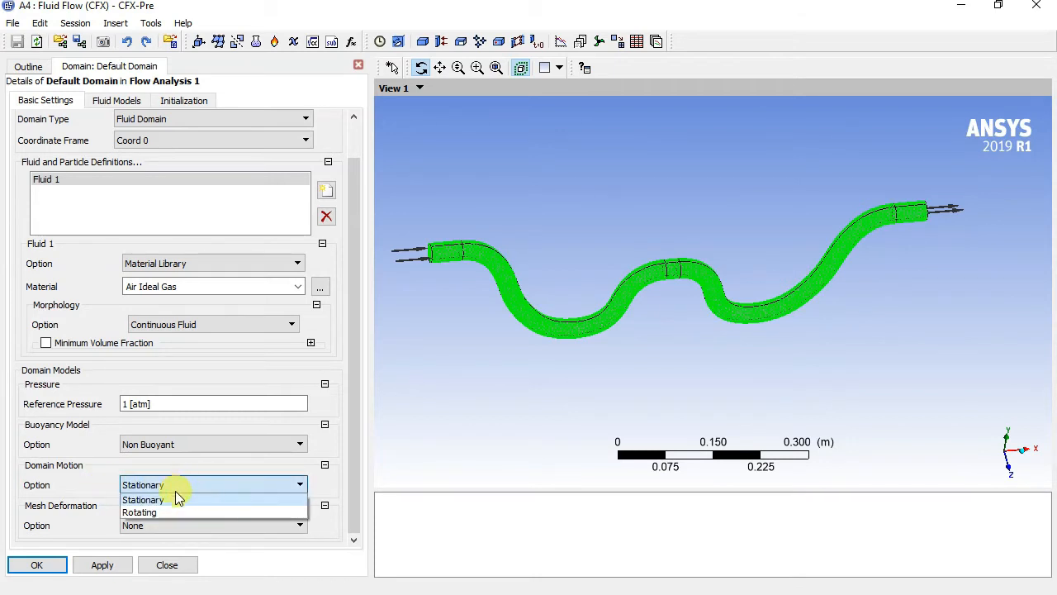
click(104, 462)
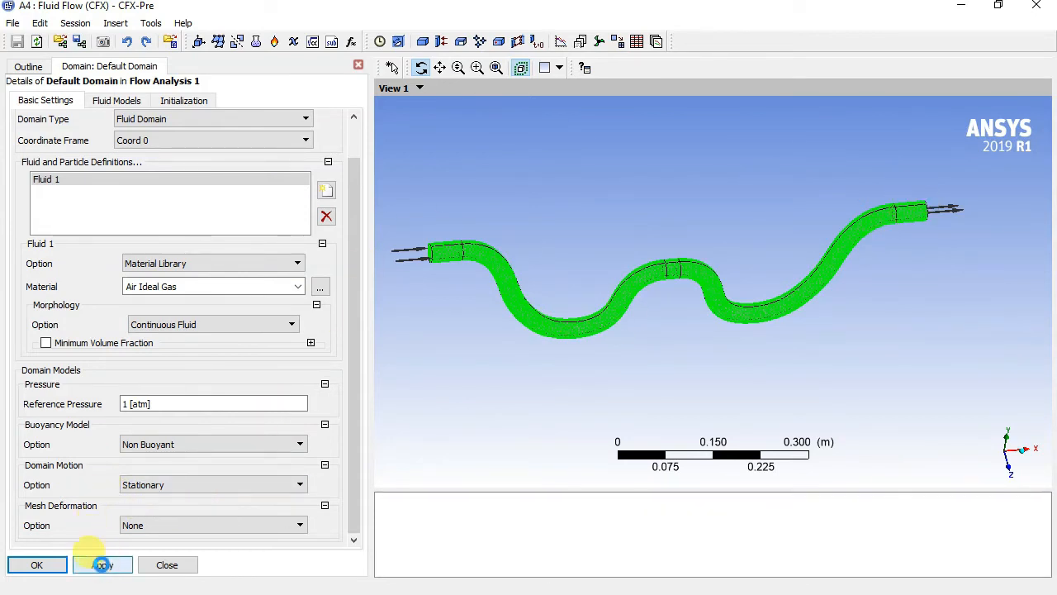
click(41, 569)
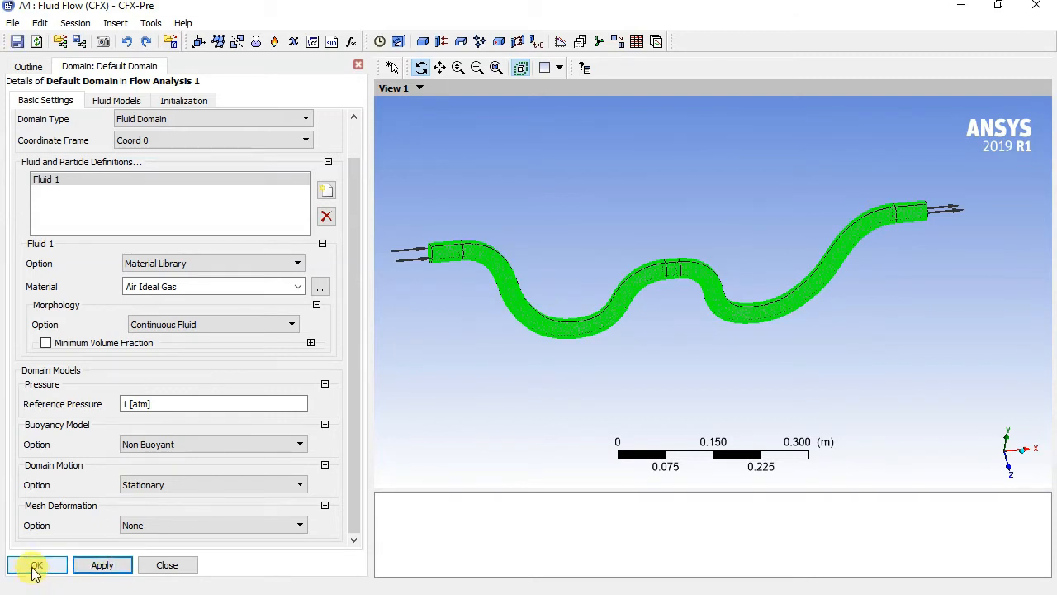
Set the Fluid 1 material of the Default Domain to Water and accept the domain.
click(297, 286)
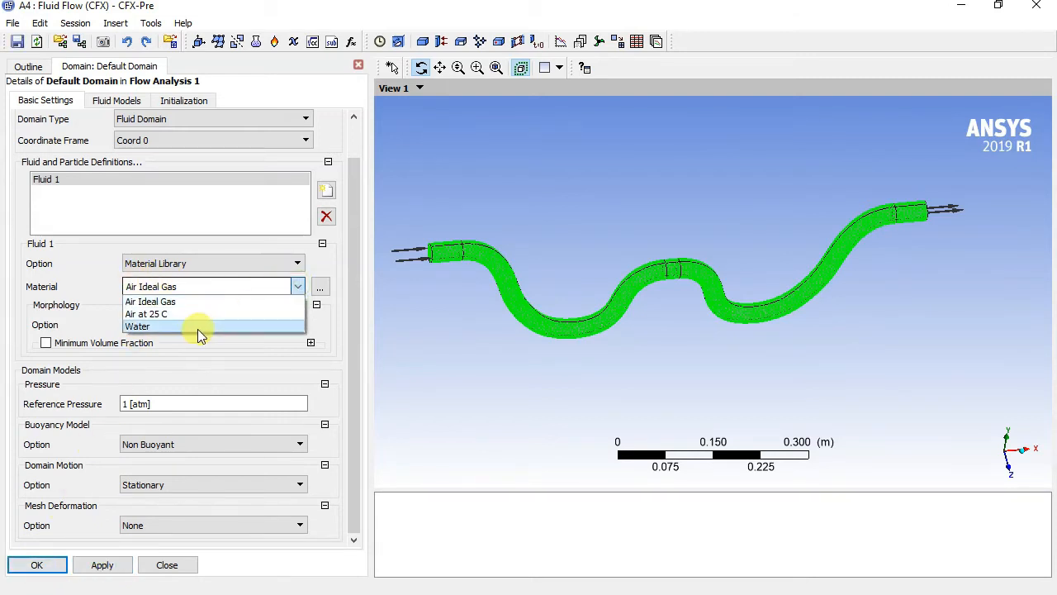
click(148, 326)
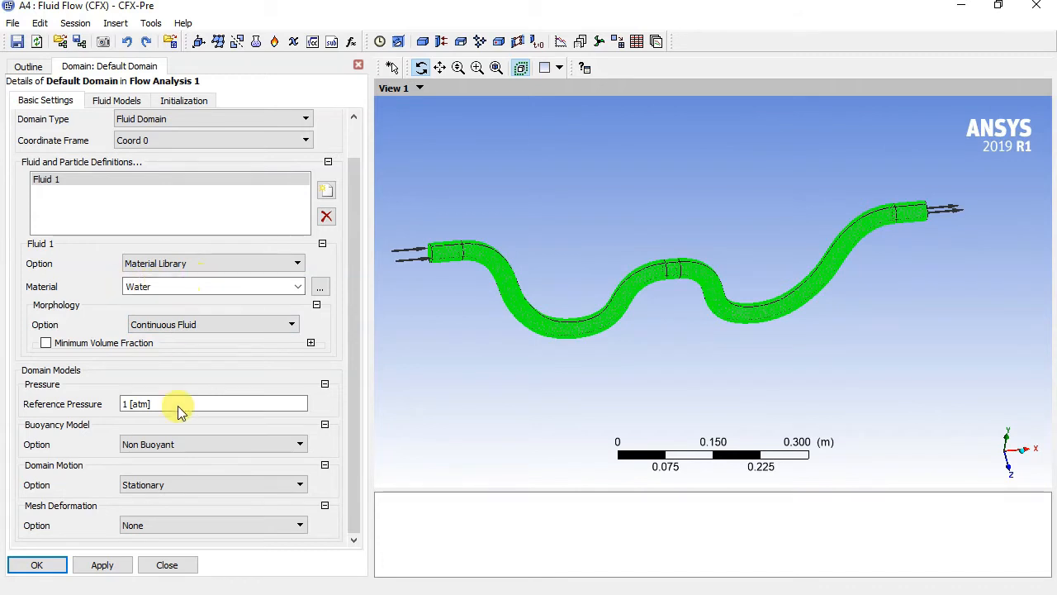
click(35, 567)
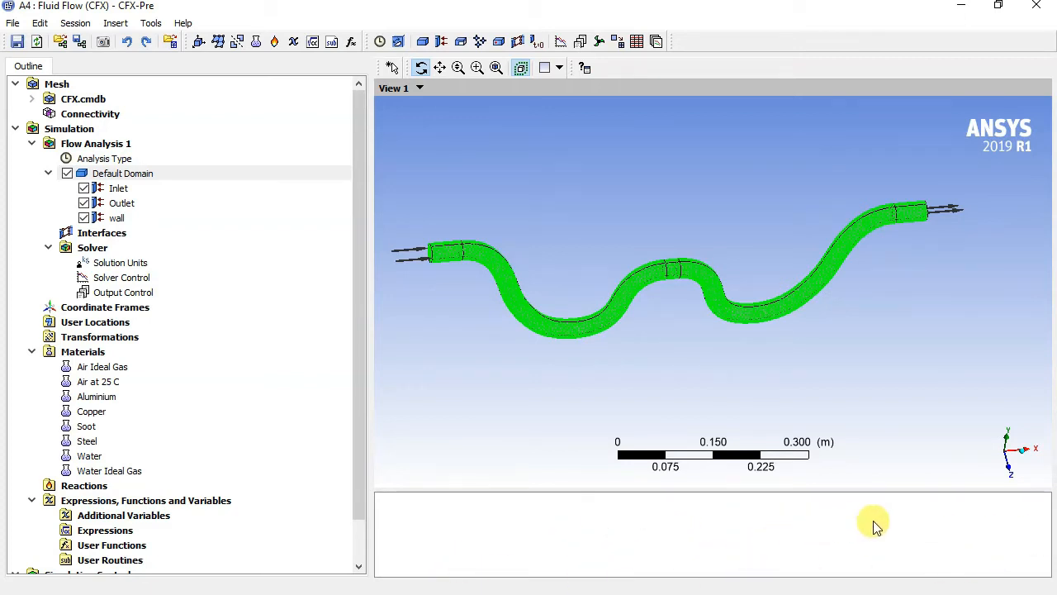
Close CFX-Pre and open the Solution component of the Fluid Flow (CFX) system from Workbench.
click(1038, 9)
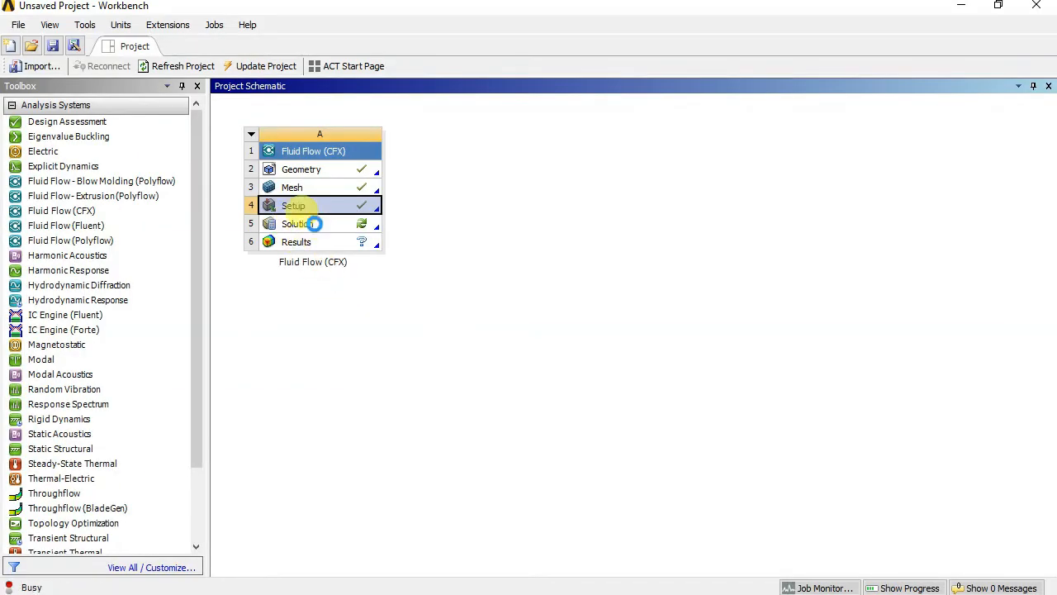
double_click(315, 225)
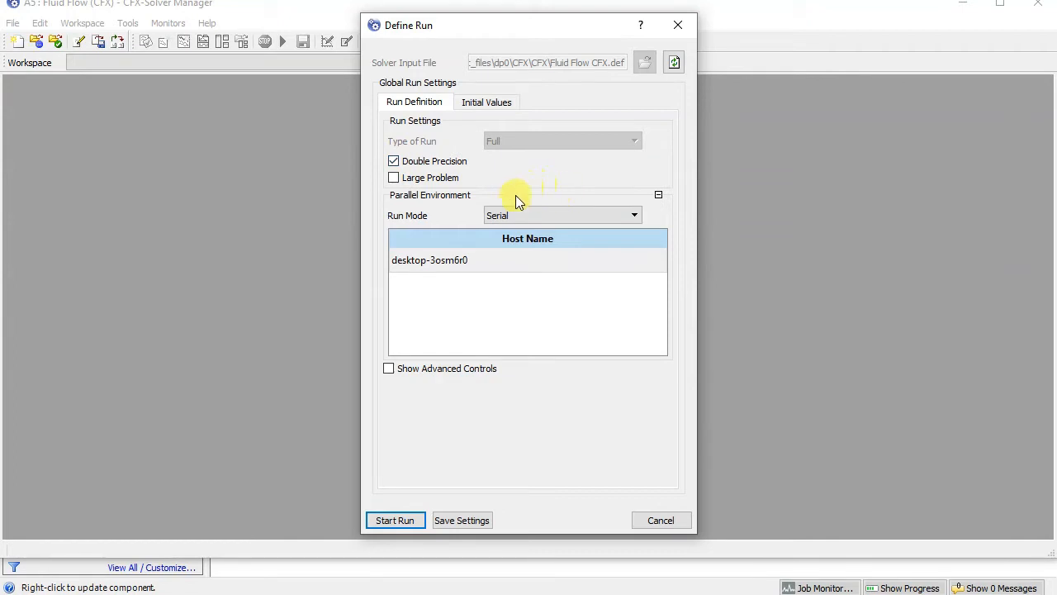
Try the Intel MPI Local Parallel run mode with 4 partitions, and return the run mode to Serial.
click(606, 216)
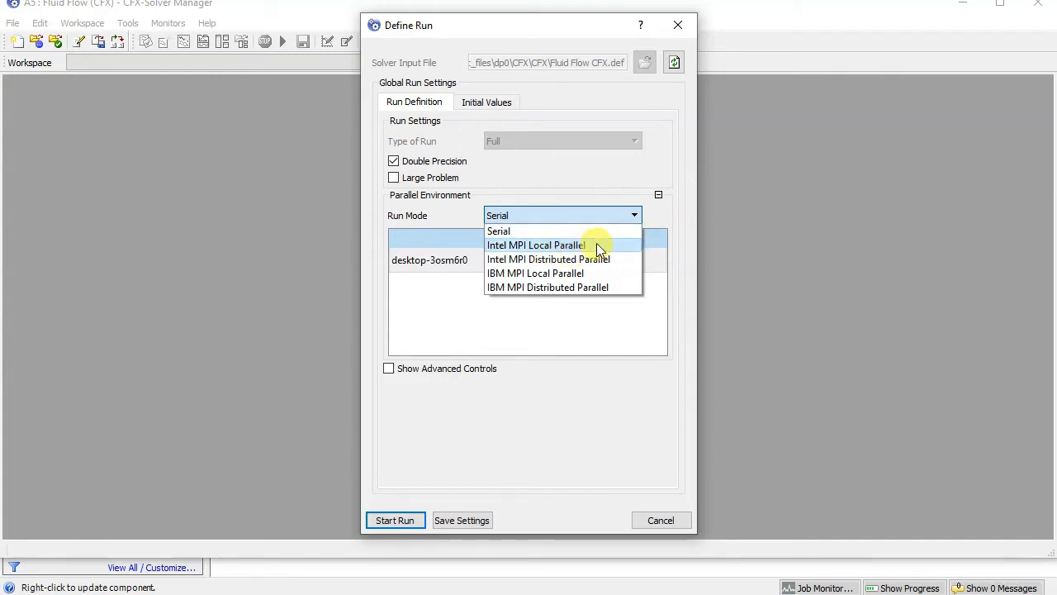
click(568, 245)
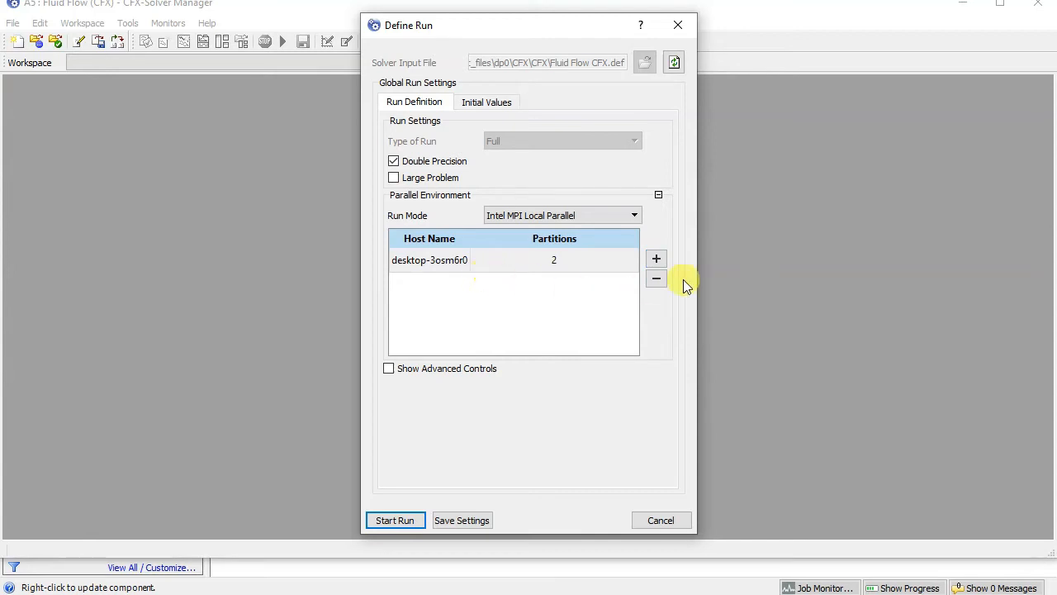
click(658, 259)
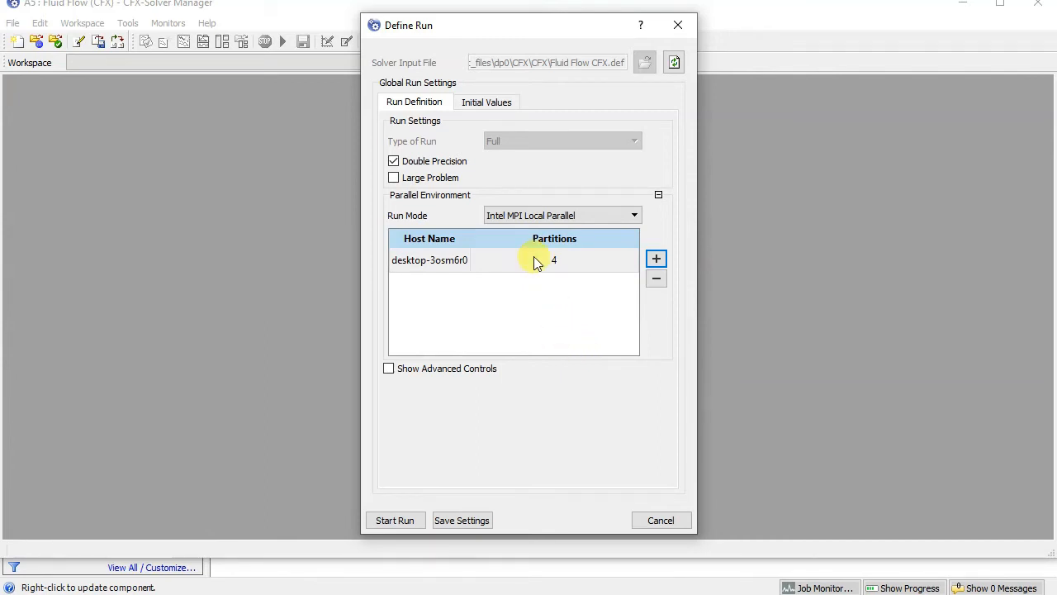
click(559, 214)
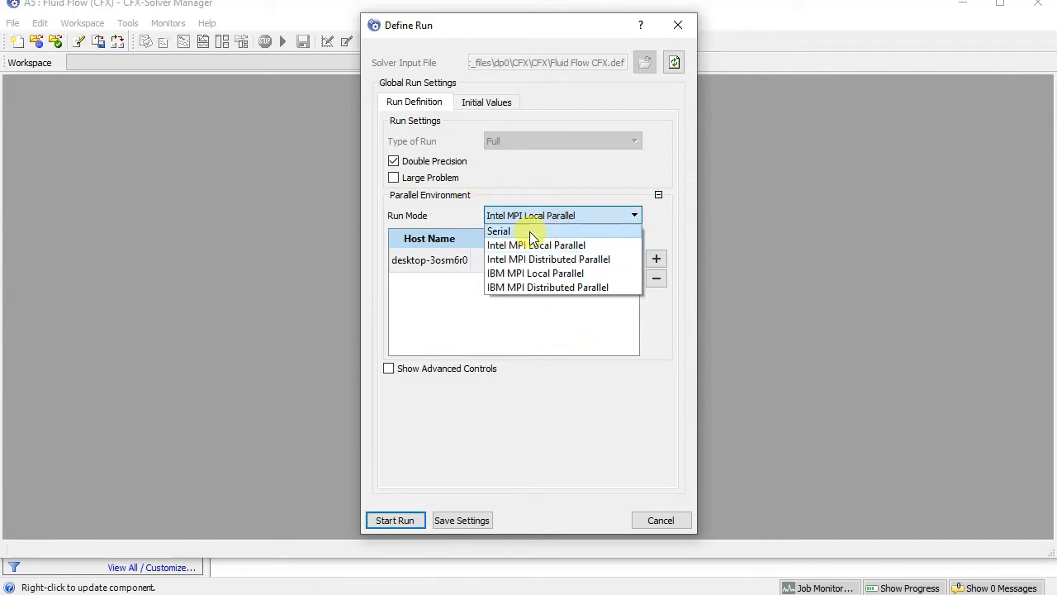
click(531, 232)
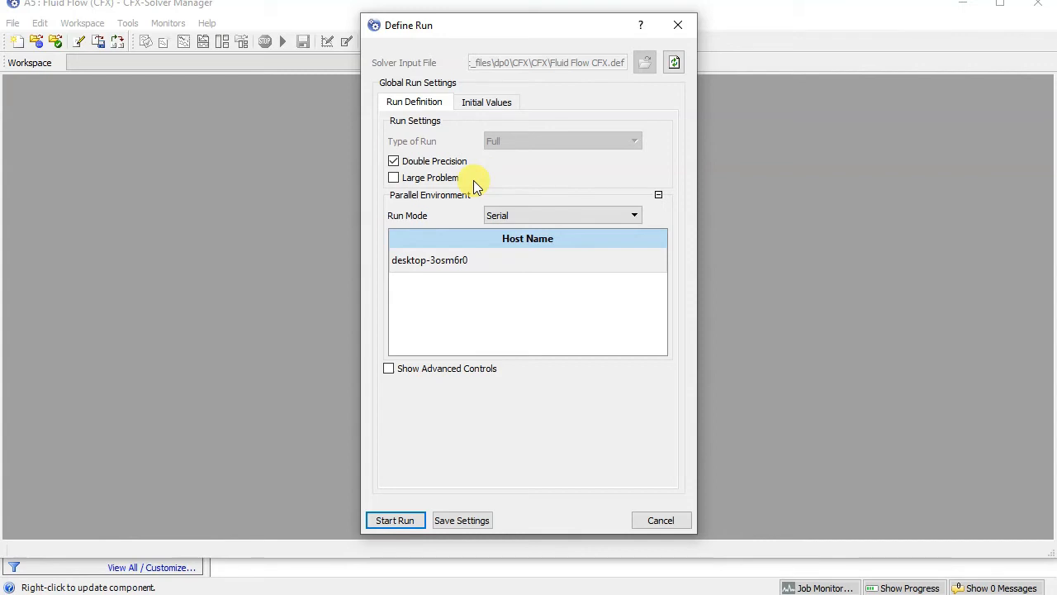
Set the run mode to Intel MPI Local Parallel, add one partition for the host and start the solver run.
click(566, 216)
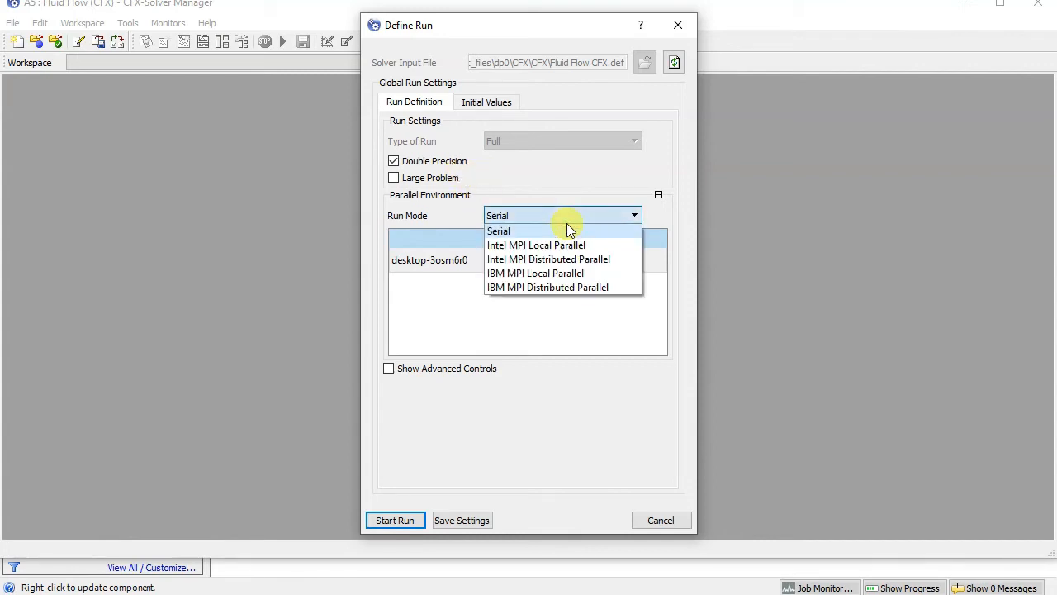
click(576, 248)
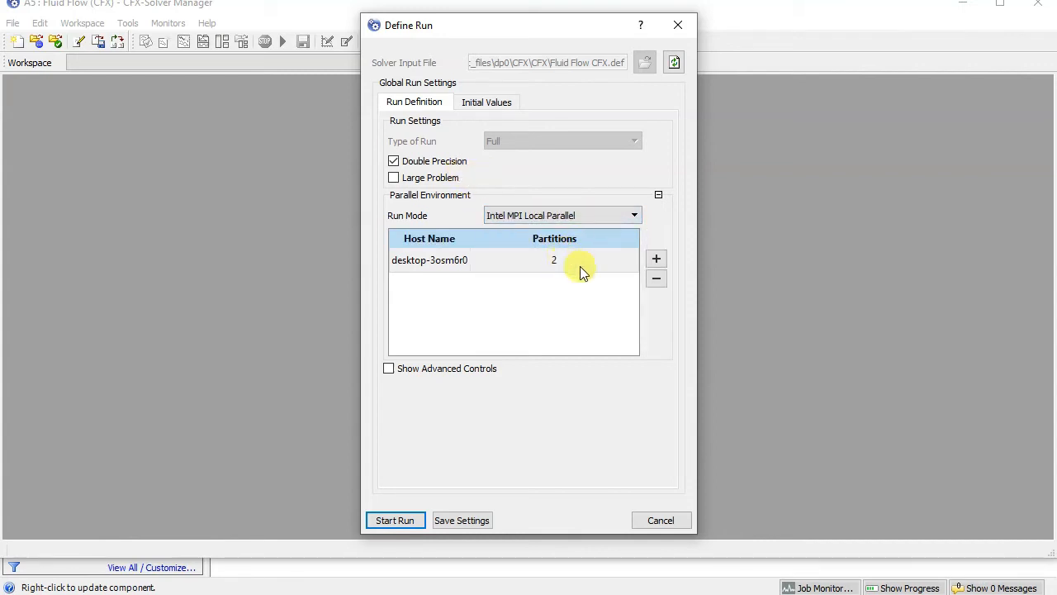
click(657, 260)
click(394, 520)
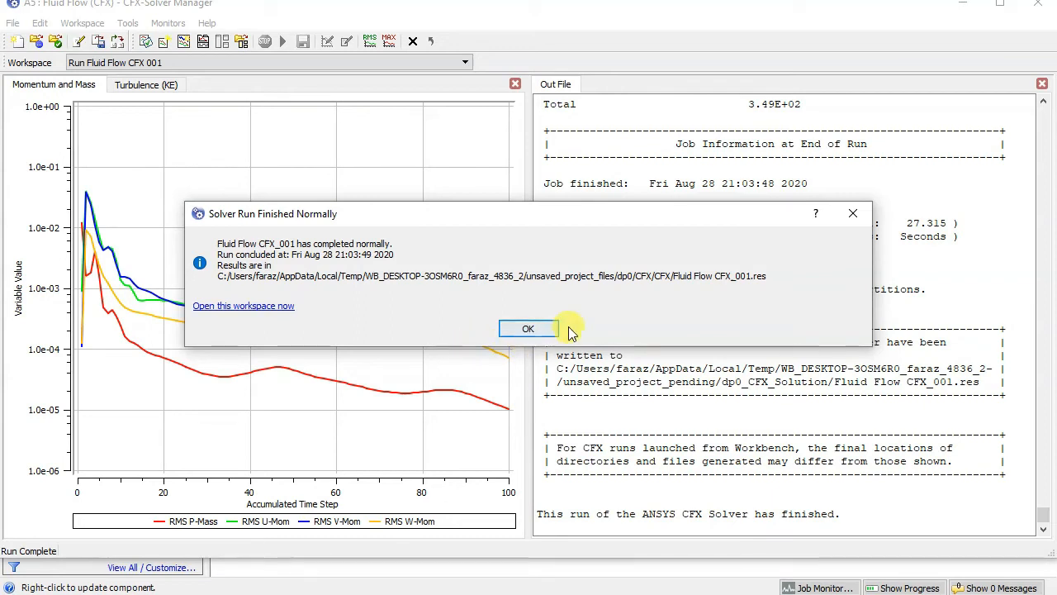
Dismiss the run completion notice, close CFX-Solver Manager and open the Results component of the Fluid Flow (CFX) system from Workbench.
click(529, 328)
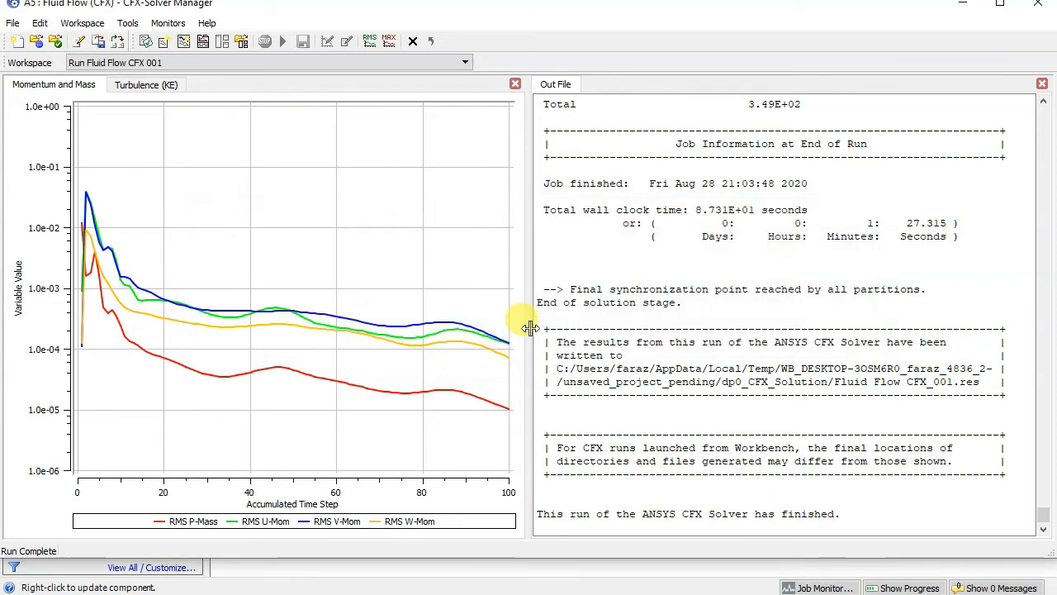
click(1037, 4)
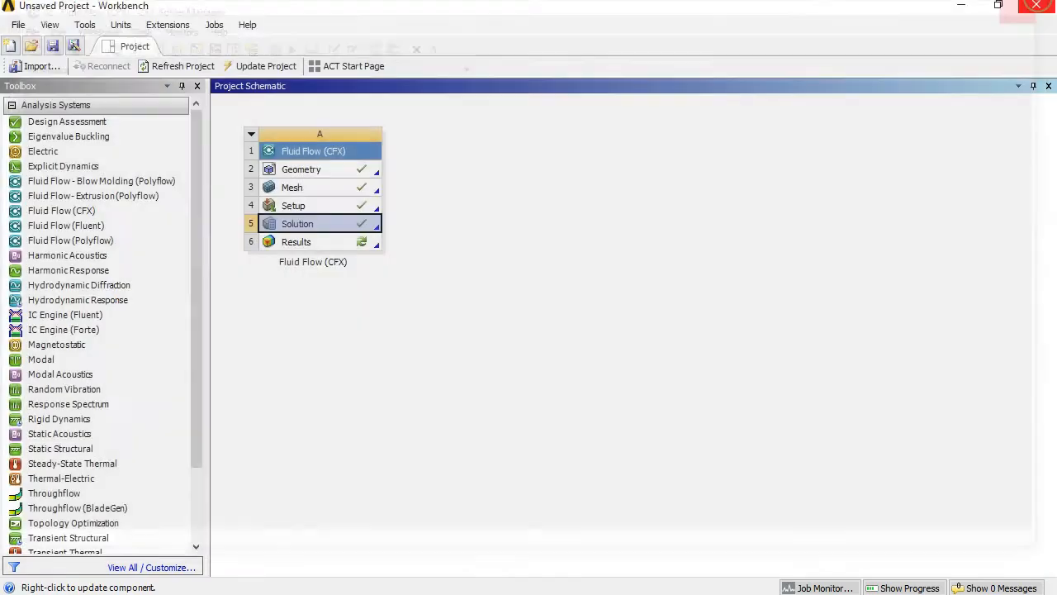
double_click(297, 242)
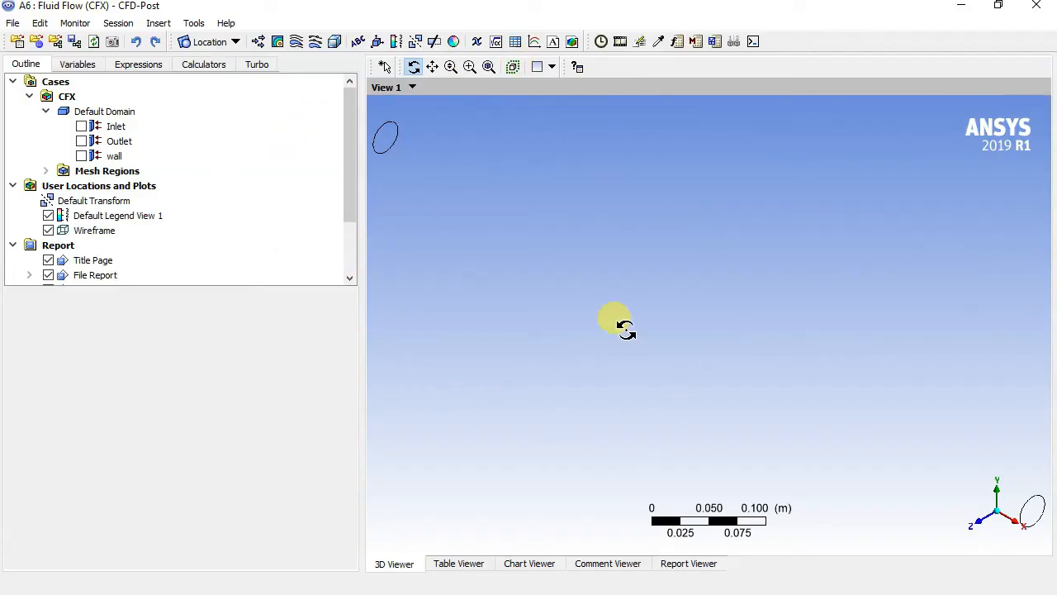
Insert a contour named result, keeping All Domains as its domains and Inlet as its location.
scroll(649, 310, down, 3)
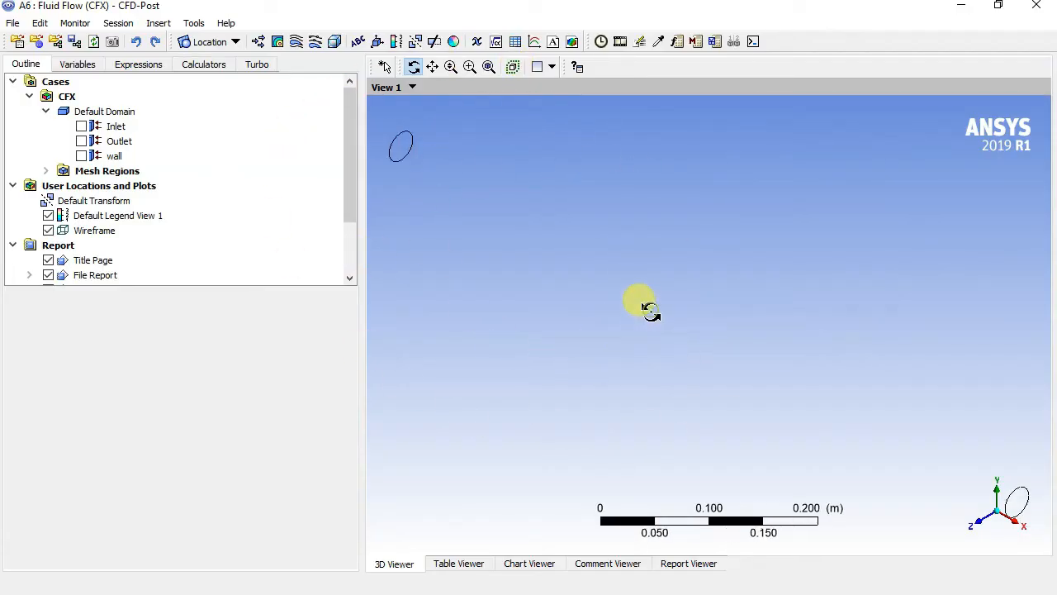
scroll(651, 311, down, 1)
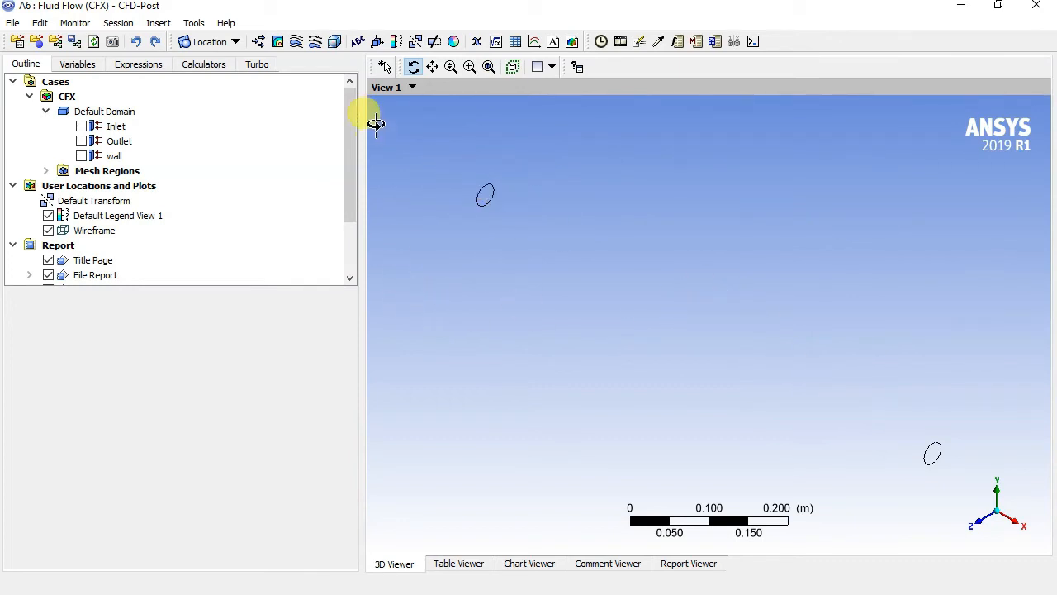
click(278, 42)
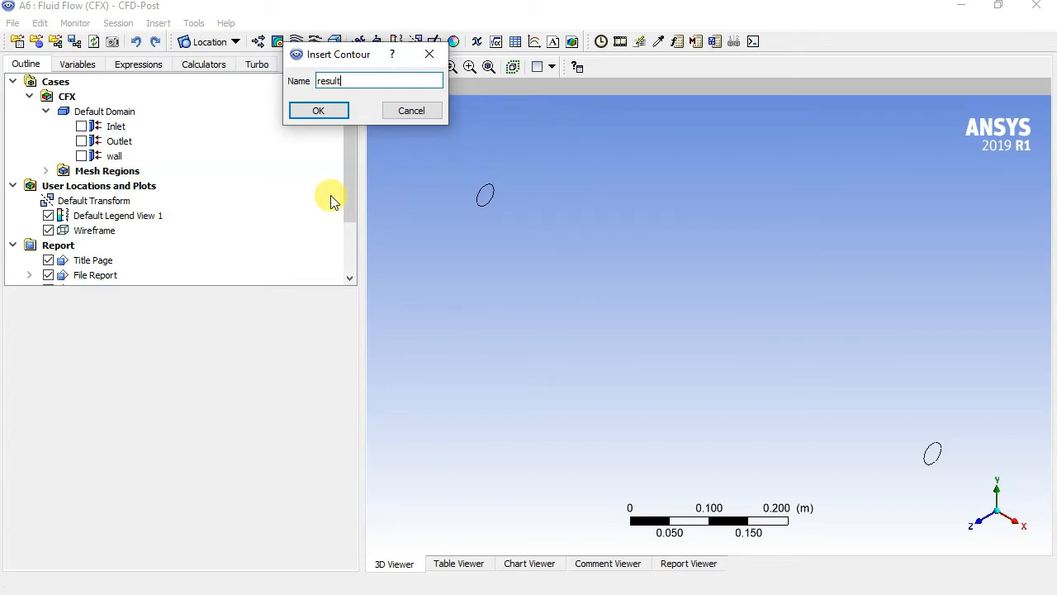
key(Return)
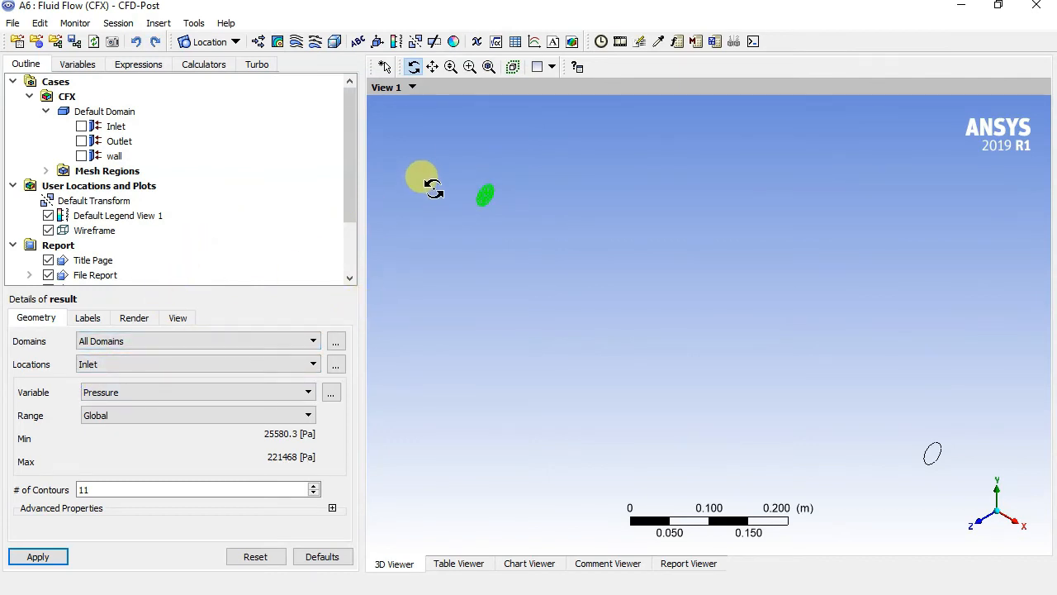
click(136, 342)
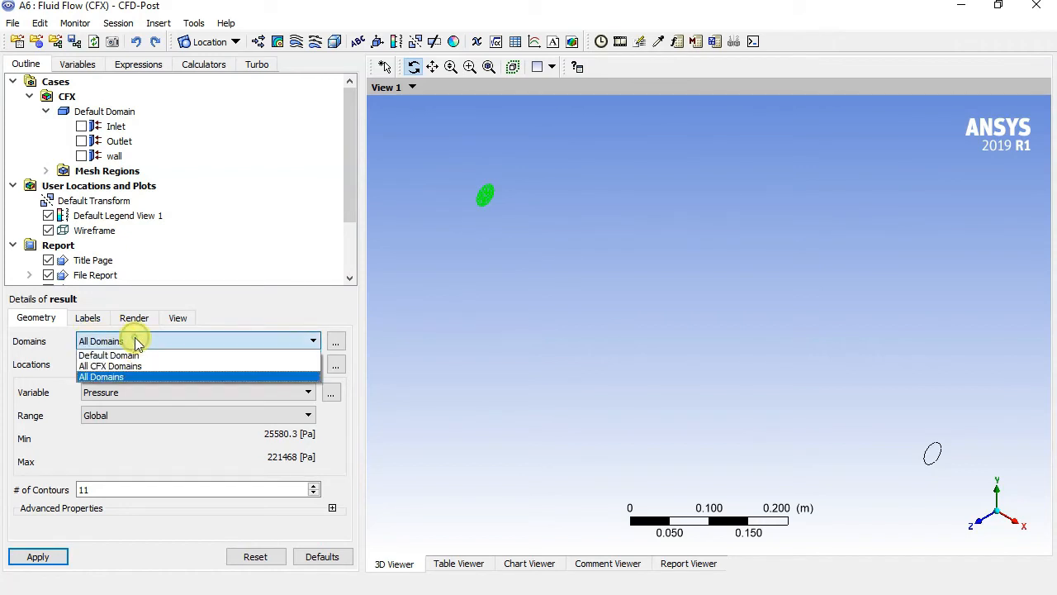
click(111, 377)
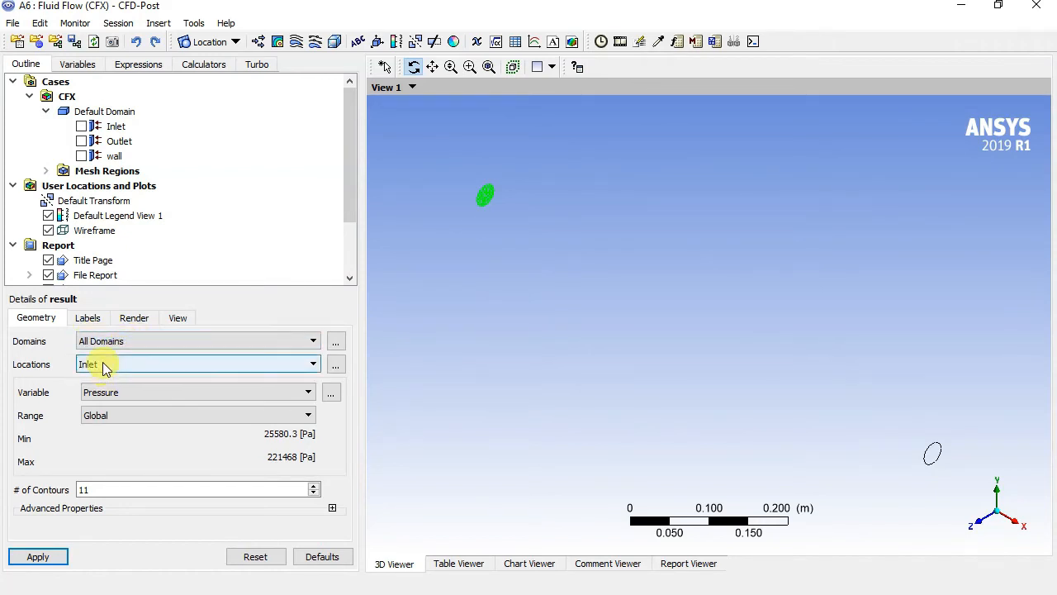
click(102, 367)
click(102, 373)
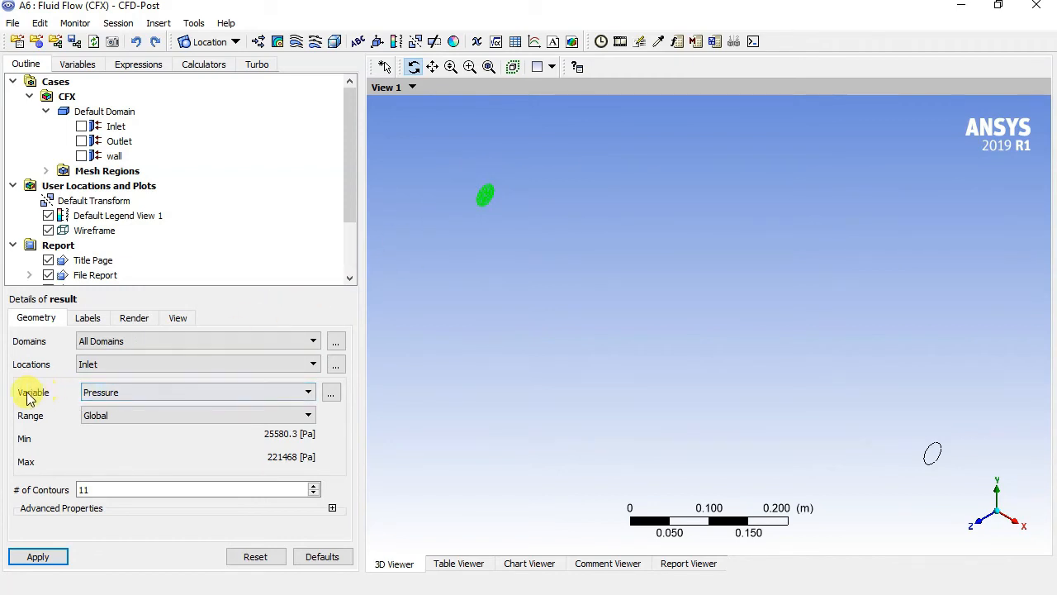
Try Temperature as the variable of the result contour at the Inlet.
click(182, 395)
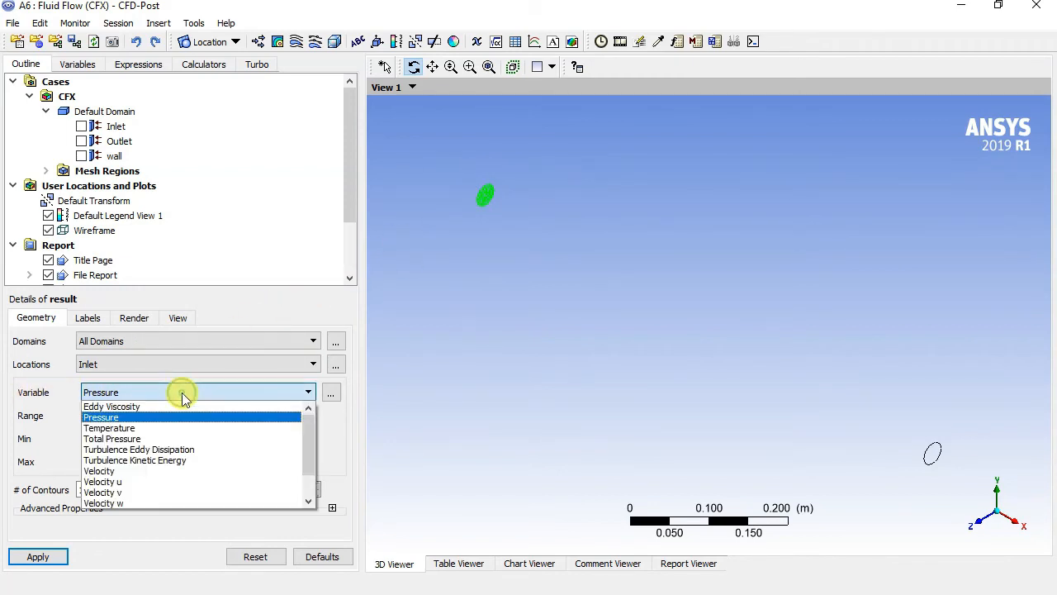
click(124, 428)
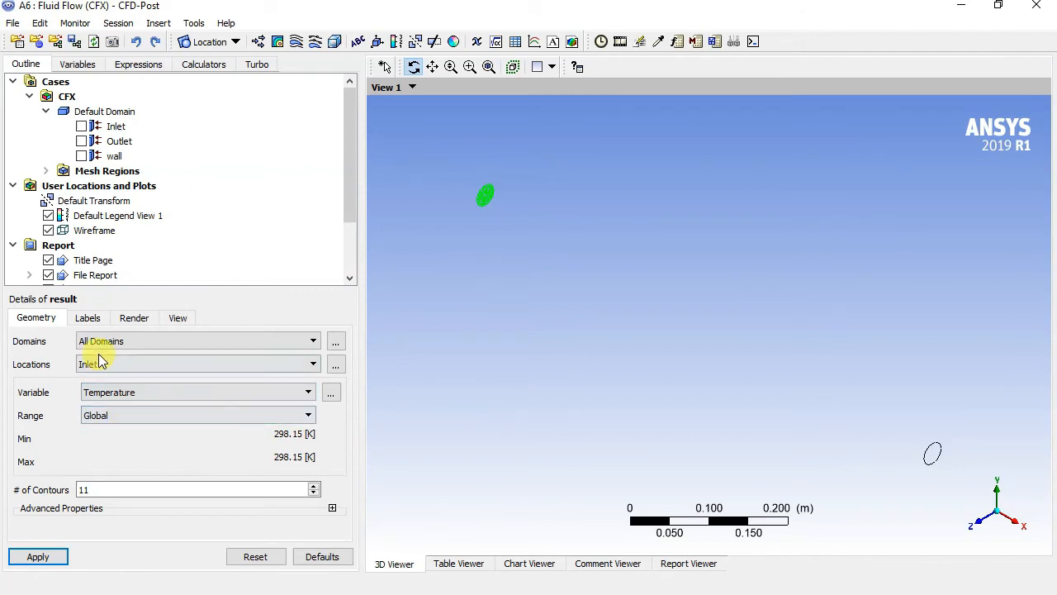
click(118, 393)
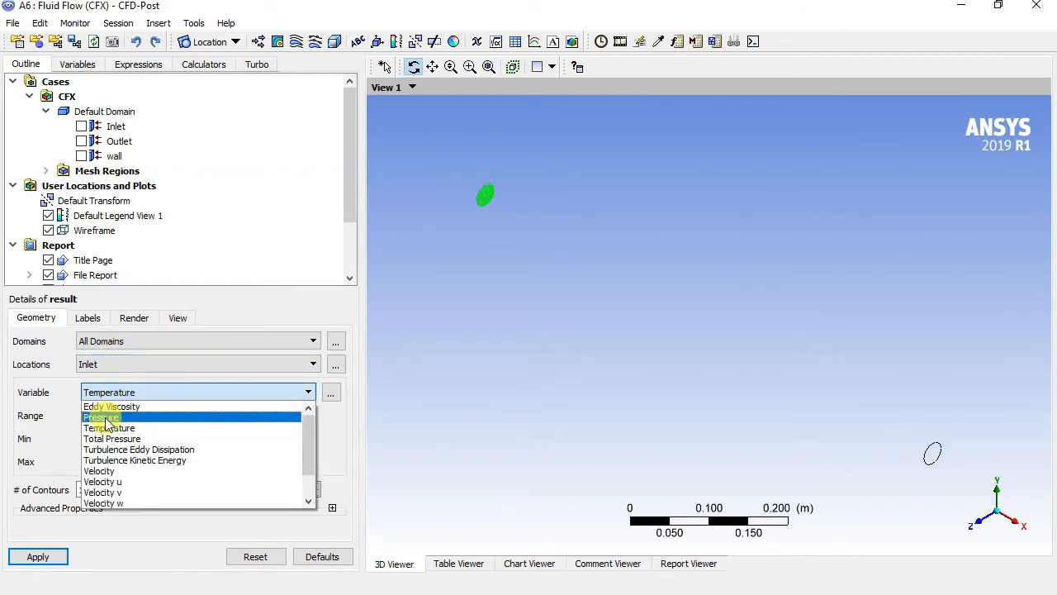
click(114, 427)
click(120, 394)
click(306, 300)
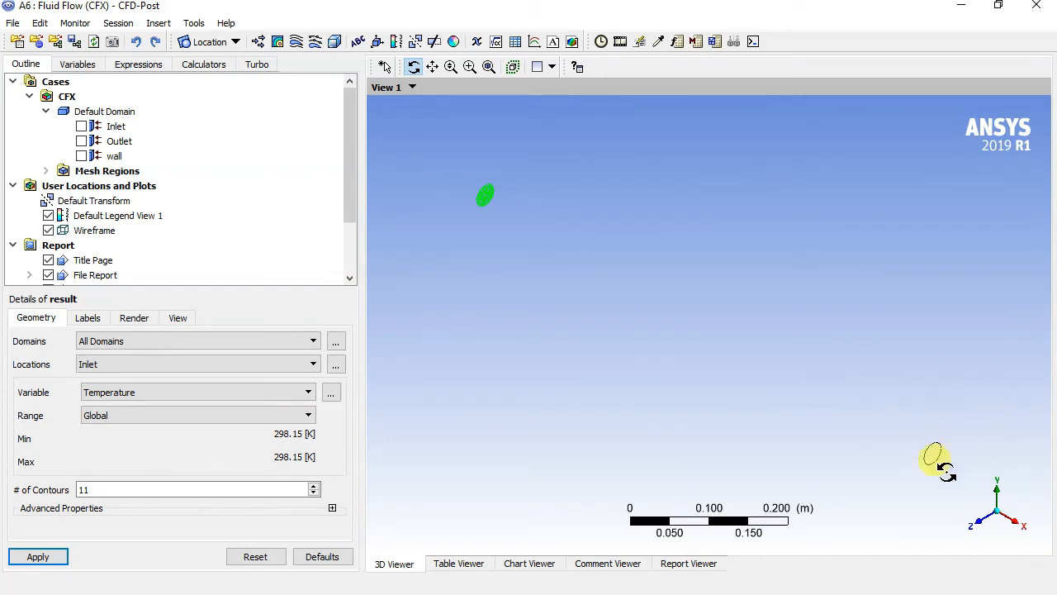
Set the result contour's location to Outlet and its variable to Velocity, and apply the contour.
click(129, 364)
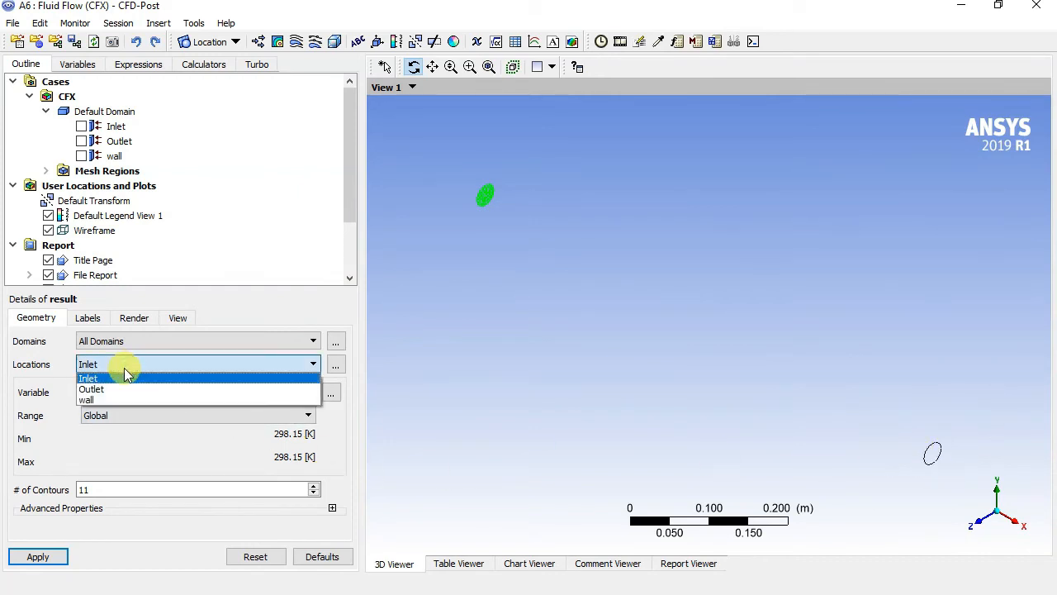
click(118, 389)
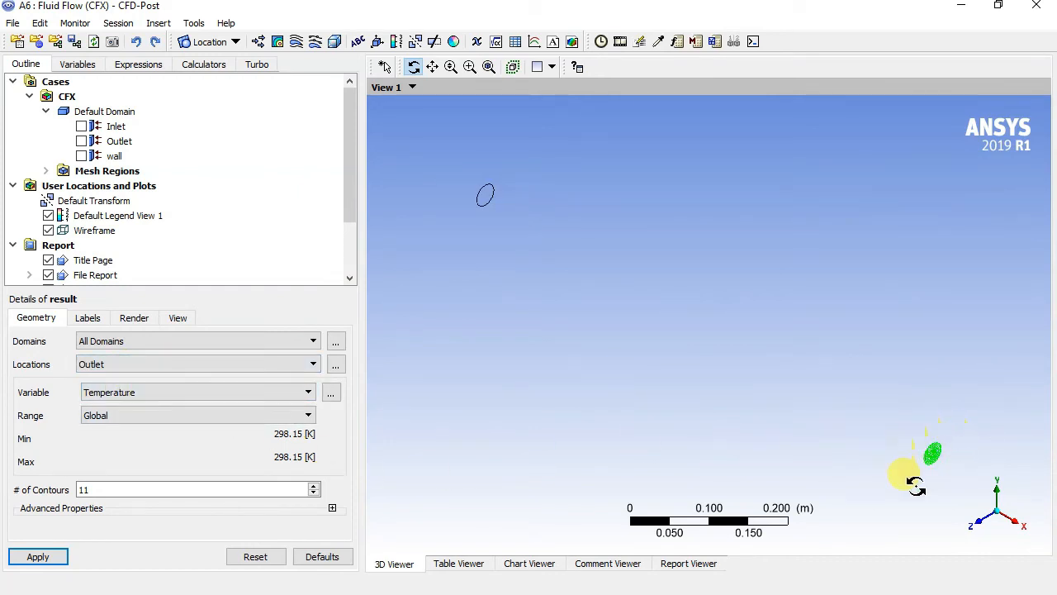
click(147, 400)
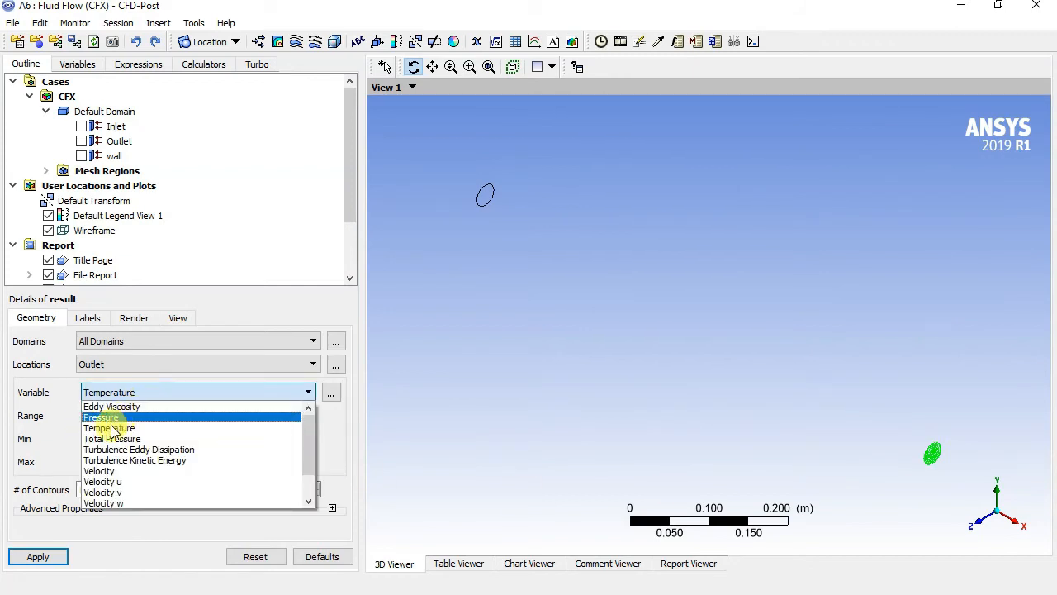
click(108, 471)
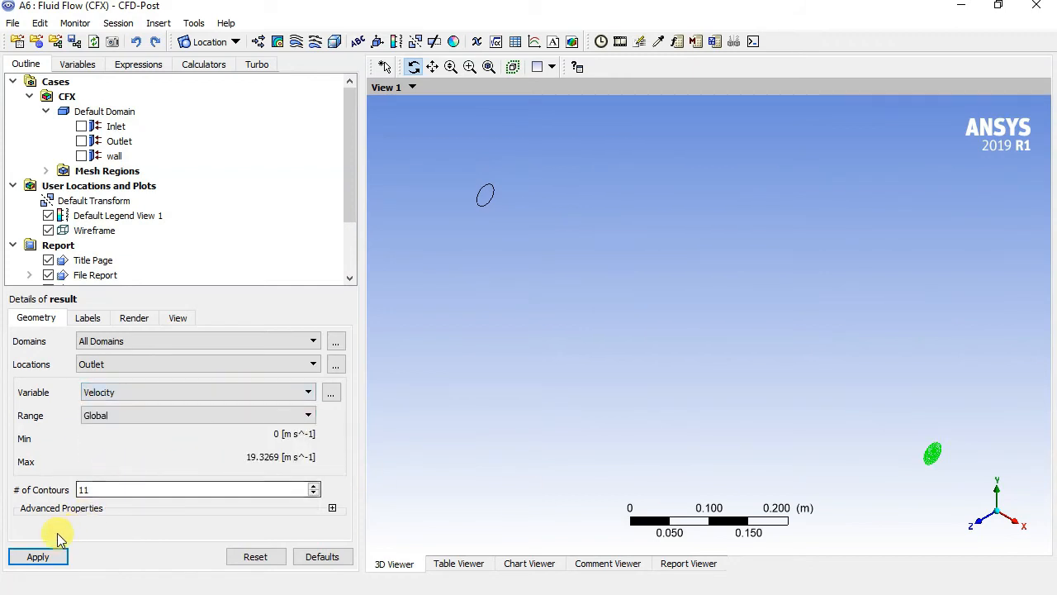
click(26, 557)
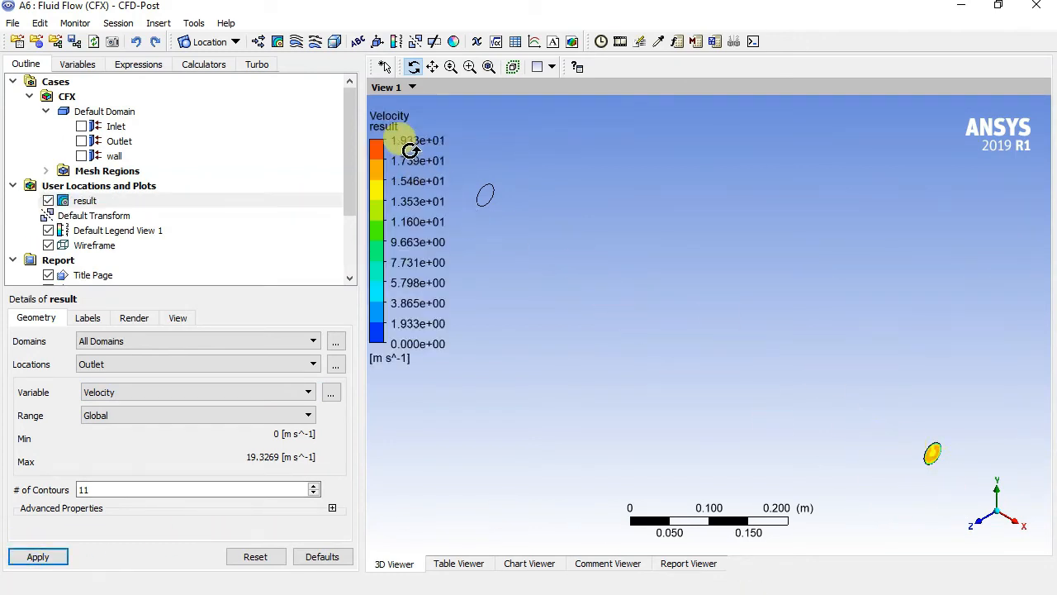
Examine the velocity contour on the outlet face up close and review the other variables available for the contour.
scroll(949, 470, up, 2)
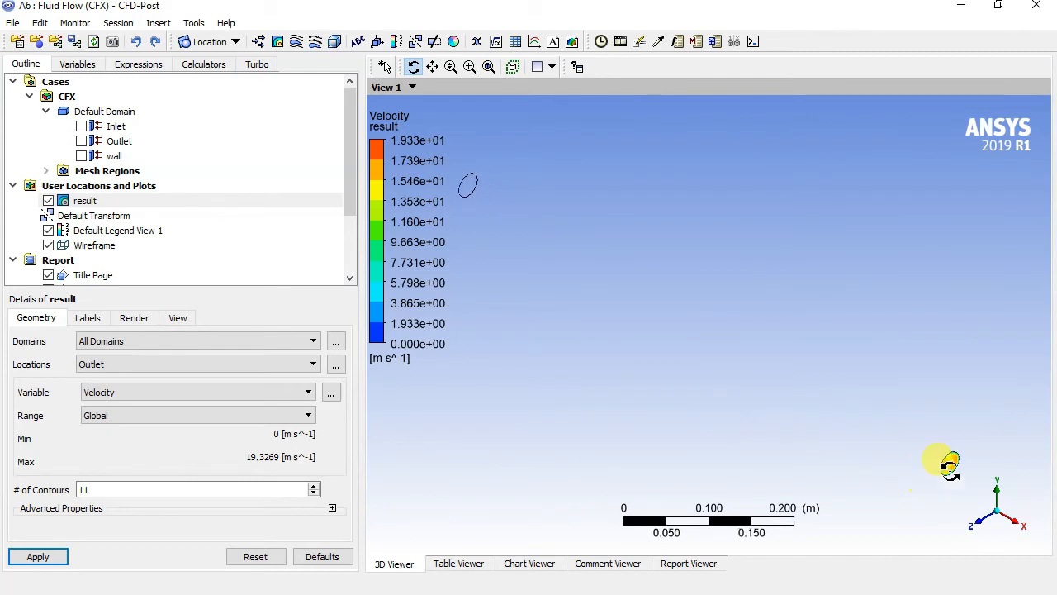
ctrl+middle_drag(941, 454, 782, 324)
scroll(795, 309, up, 4)
scroll(795, 310, up, 6)
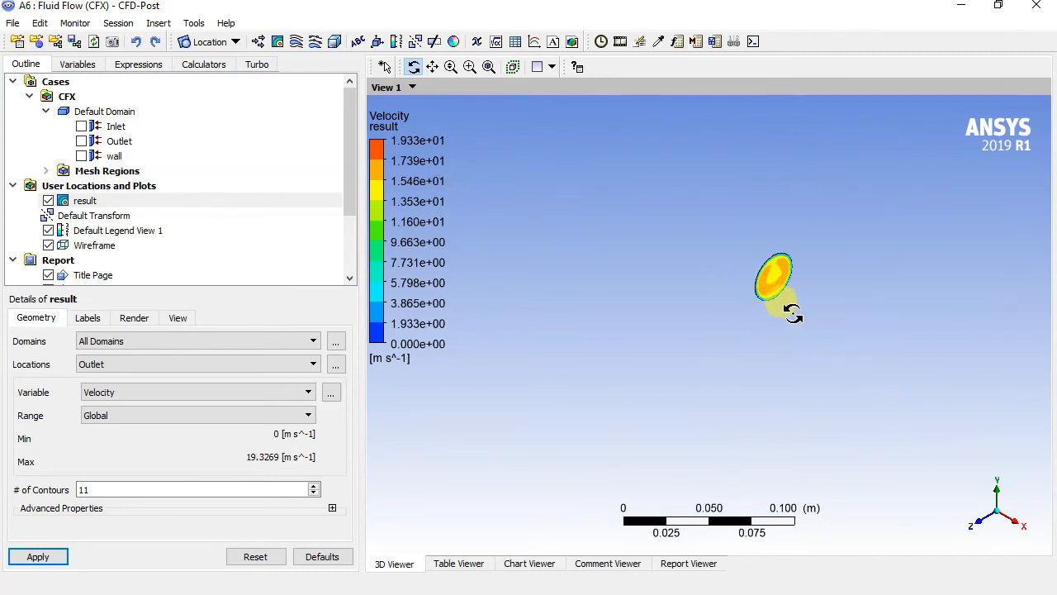
middle_drag(830, 275, 907, 406)
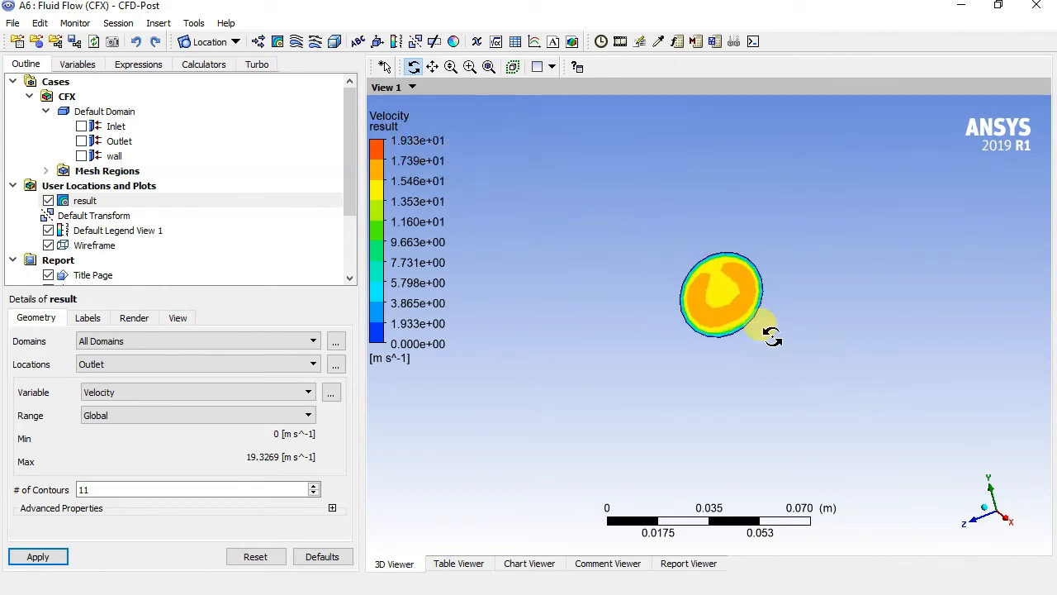
scroll(730, 318, down, 4)
scroll(677, 301, down, 10)
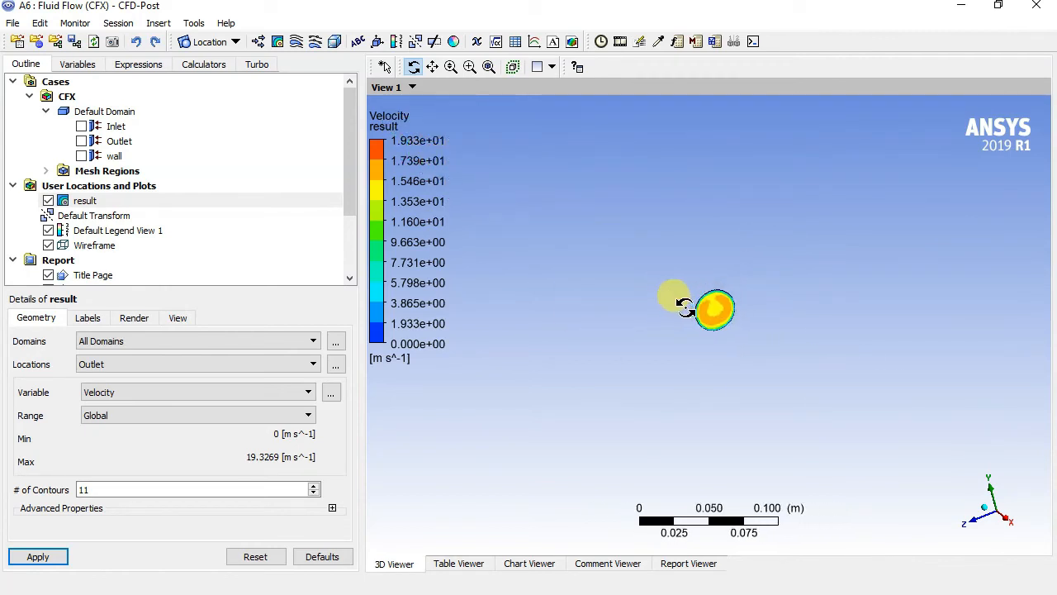
ctrl+middle_drag(633, 314, 748, 381)
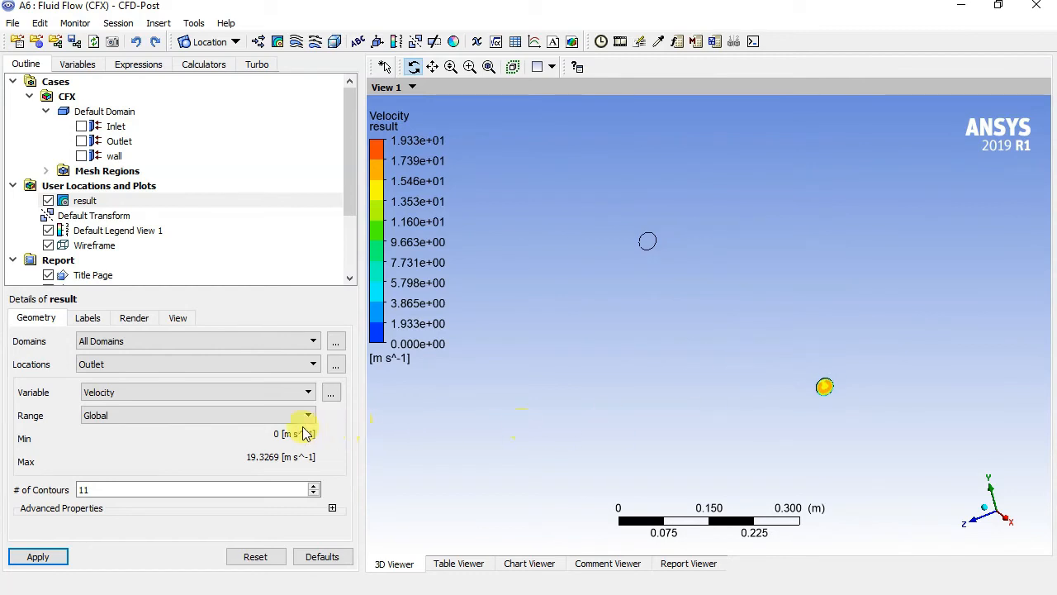
click(131, 396)
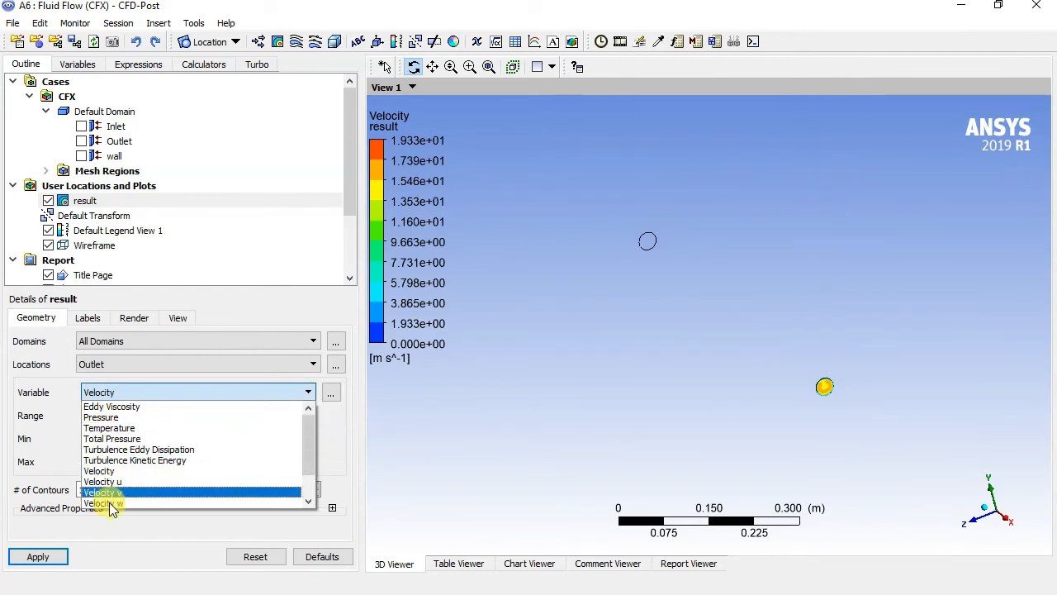
click(198, 546)
drag(702, 364, 734, 354)
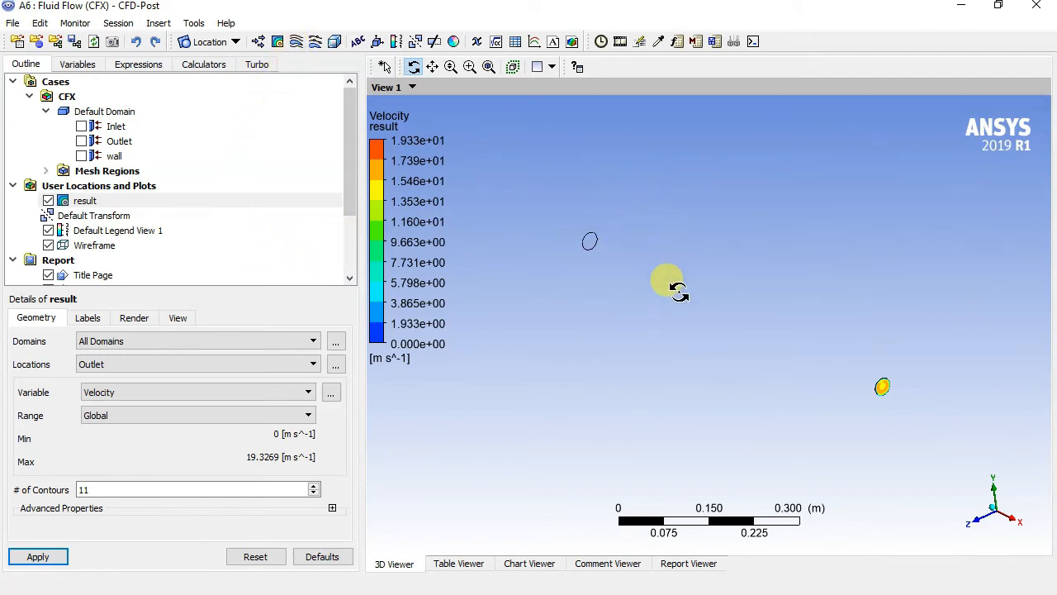
Insert a streamline named "o stremin", keeping the 3D Streamline type and All Domains.
click(297, 46)
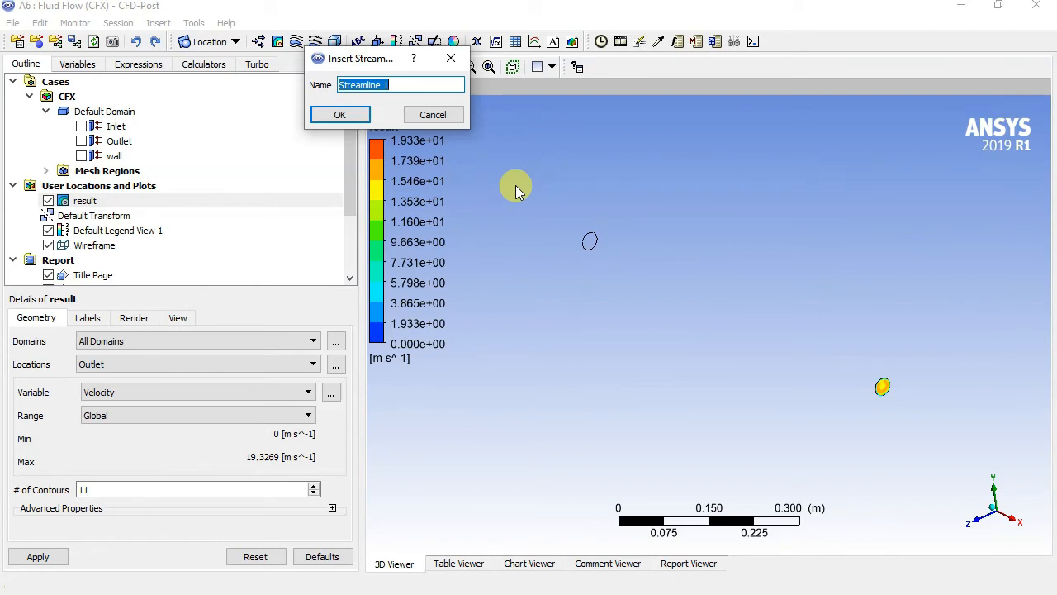
text(o stremin)
key(Return)
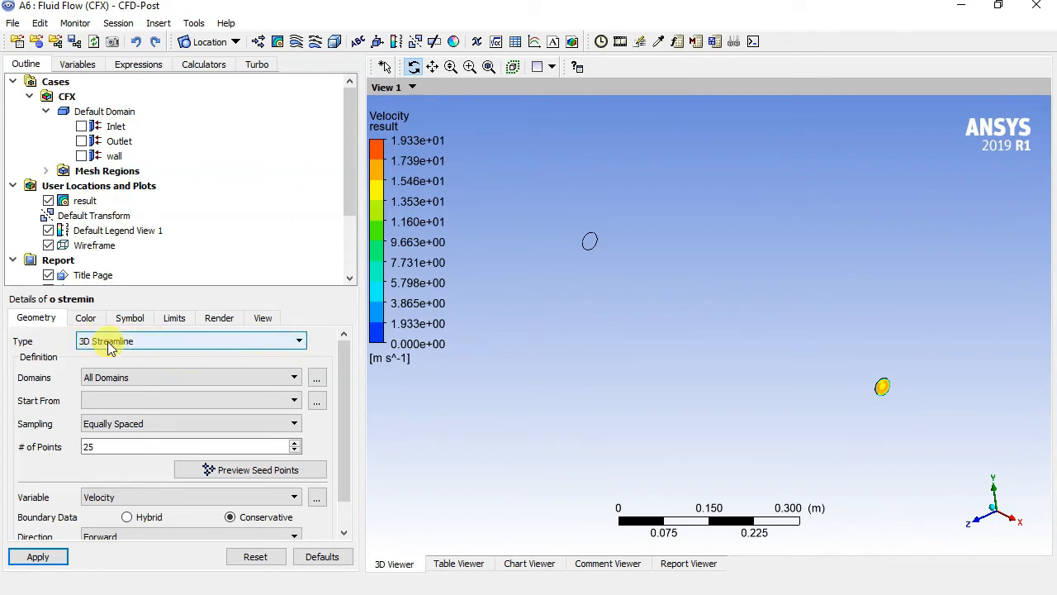
click(149, 347)
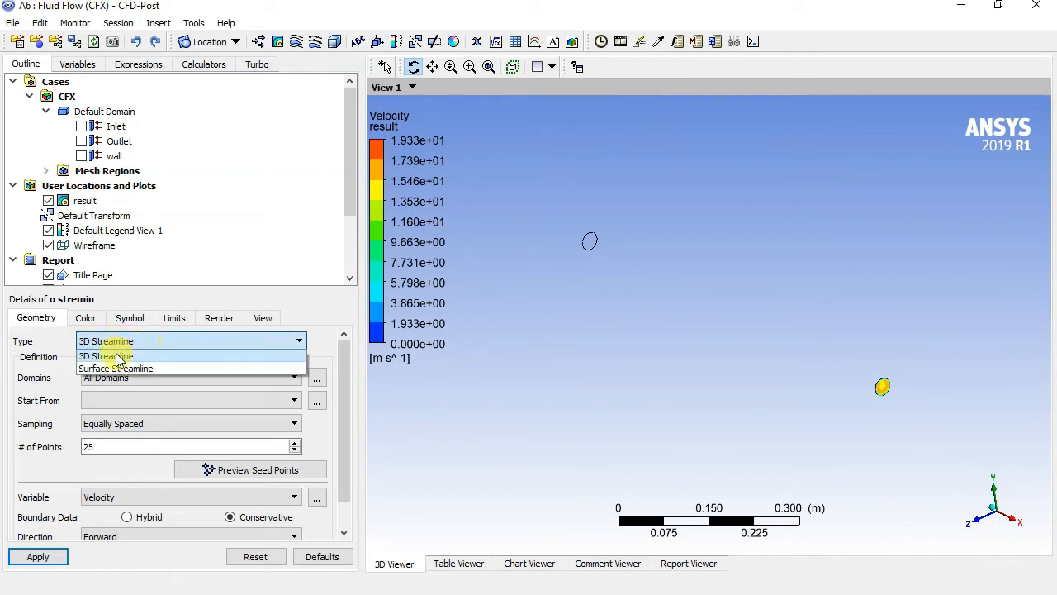
click(114, 356)
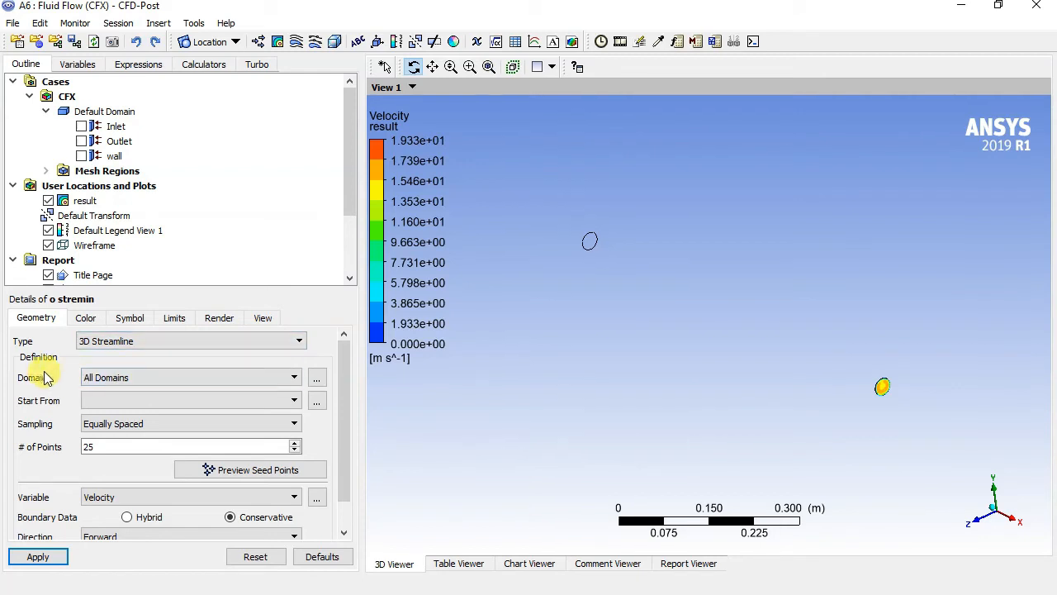
click(133, 378)
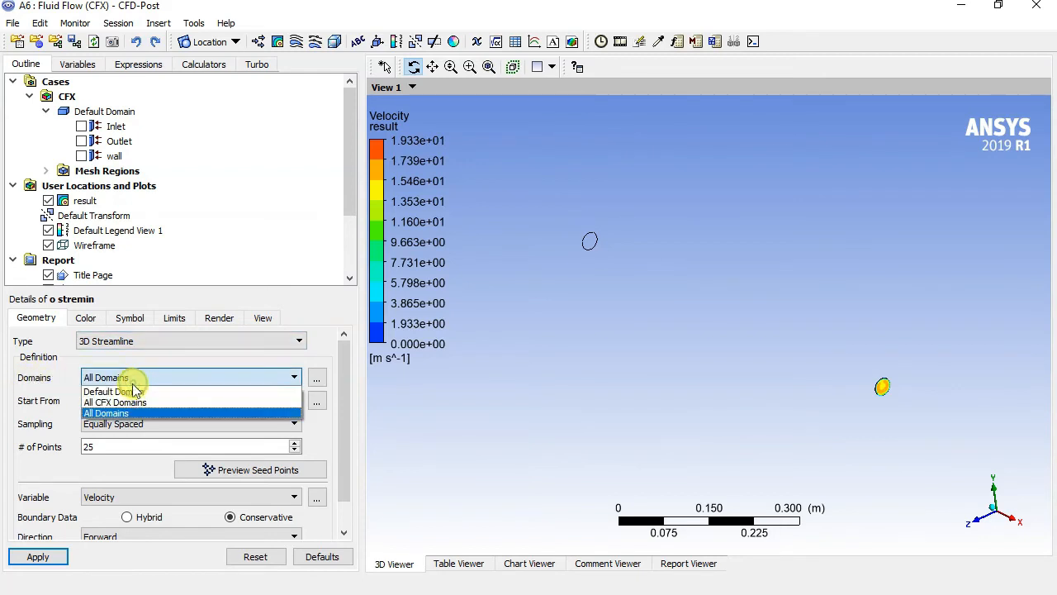
click(83, 413)
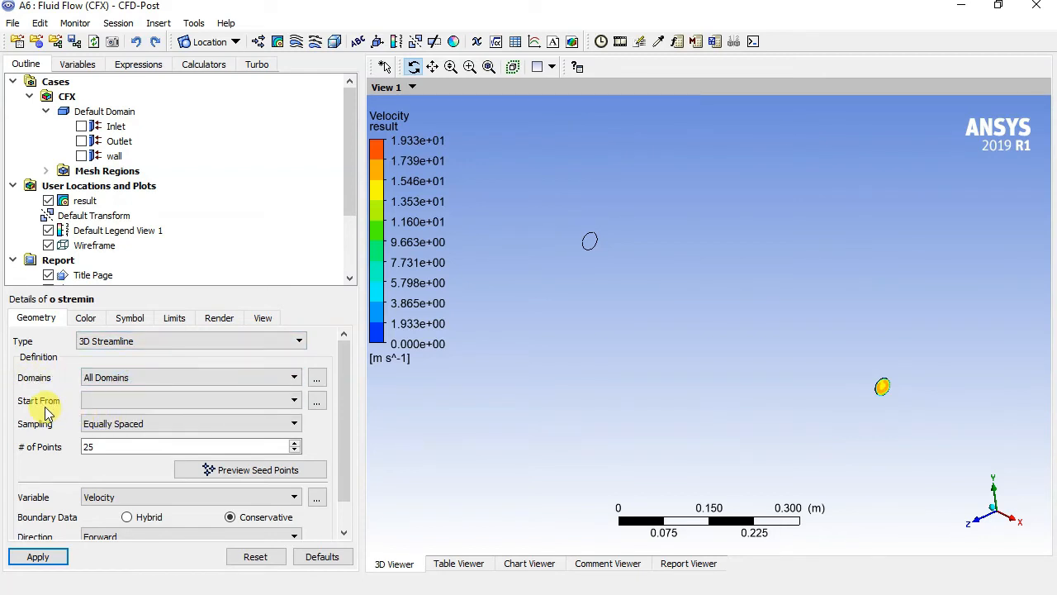
Start the o stremin streamlines from the Inlet, keeping 25 equally spaced points and the Velocity variable, and apply them.
click(97, 404)
click(92, 413)
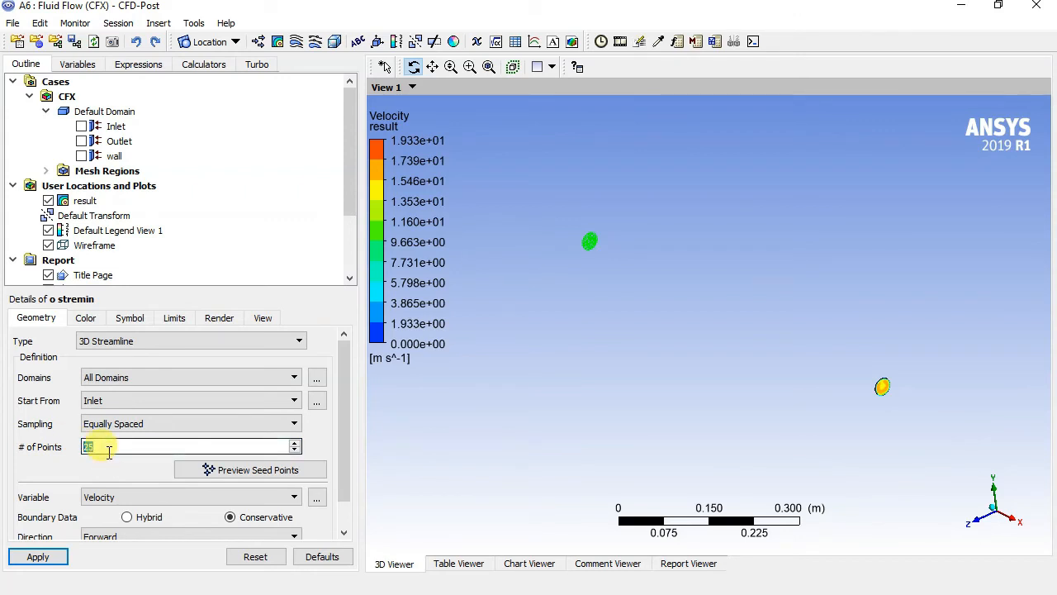
scroll(182, 468, down, 1)
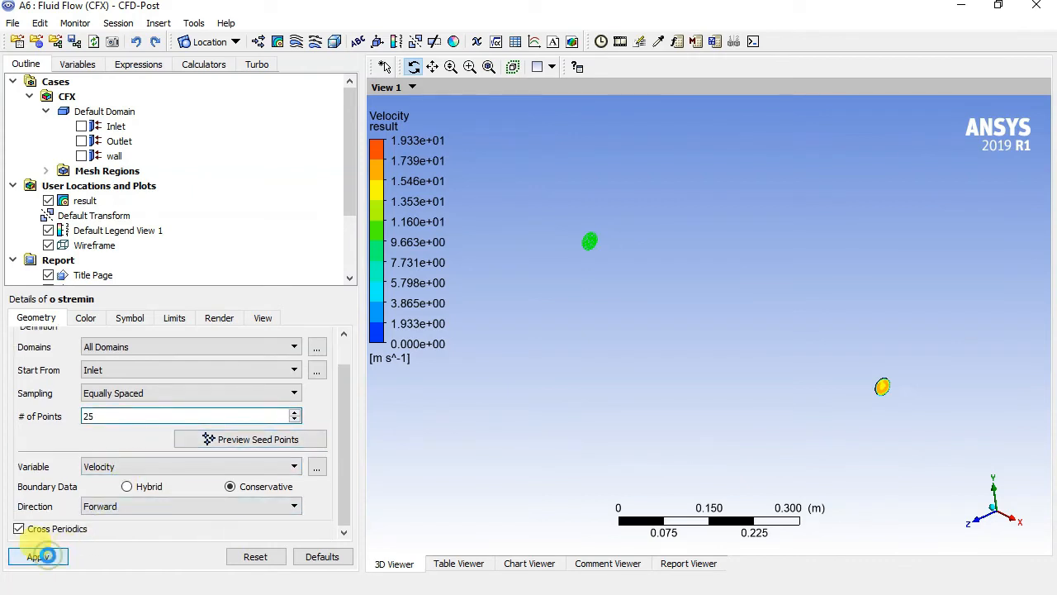
click(45, 556)
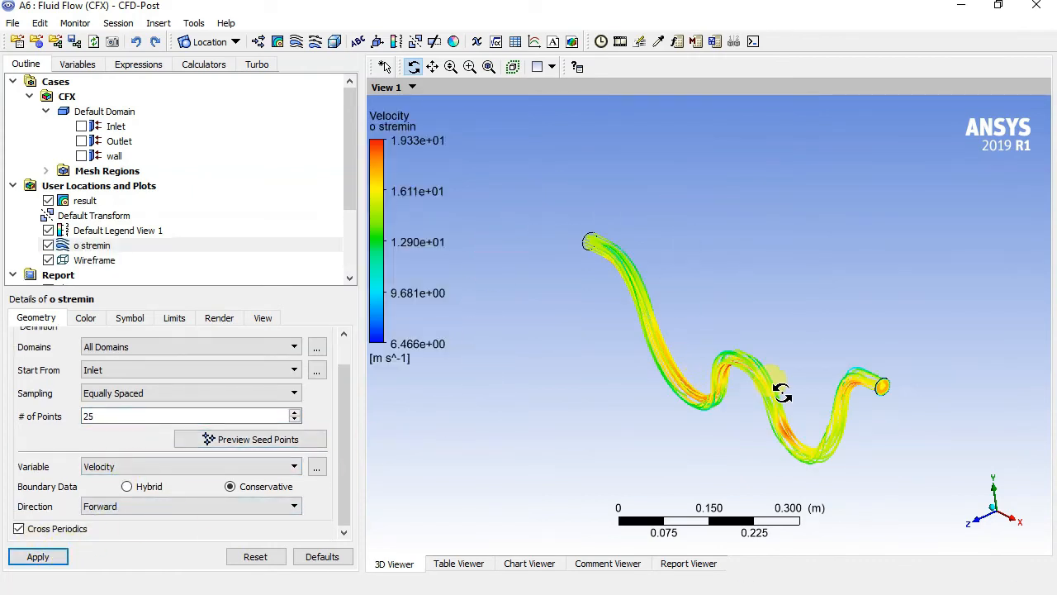
Examine the velocity streamlines along the whole tube and up close at the middle bend.
drag(782, 394, 678, 389)
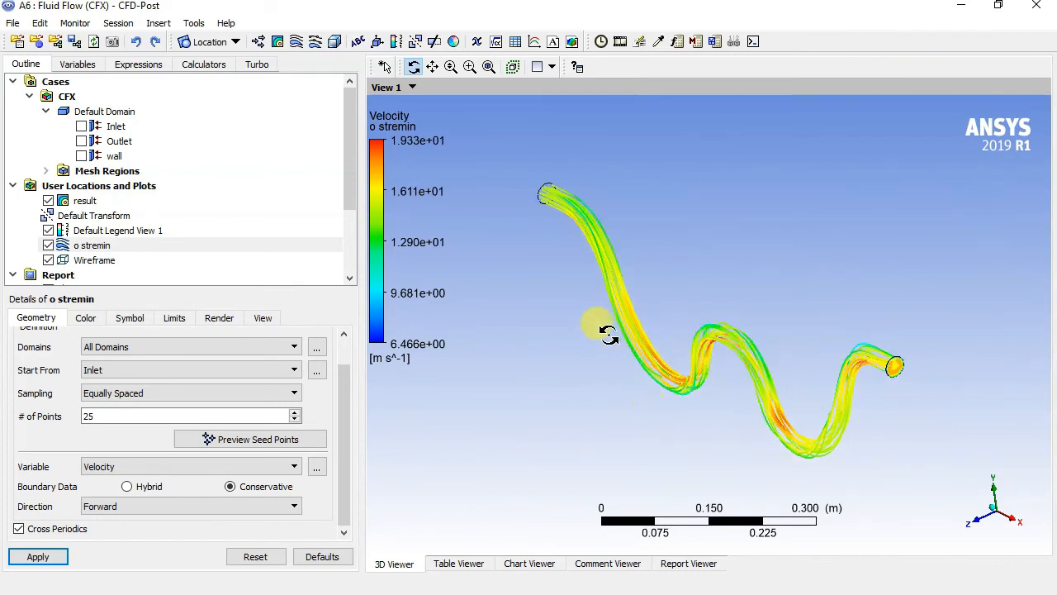
drag(616, 360, 647, 340)
scroll(647, 341, up, 5)
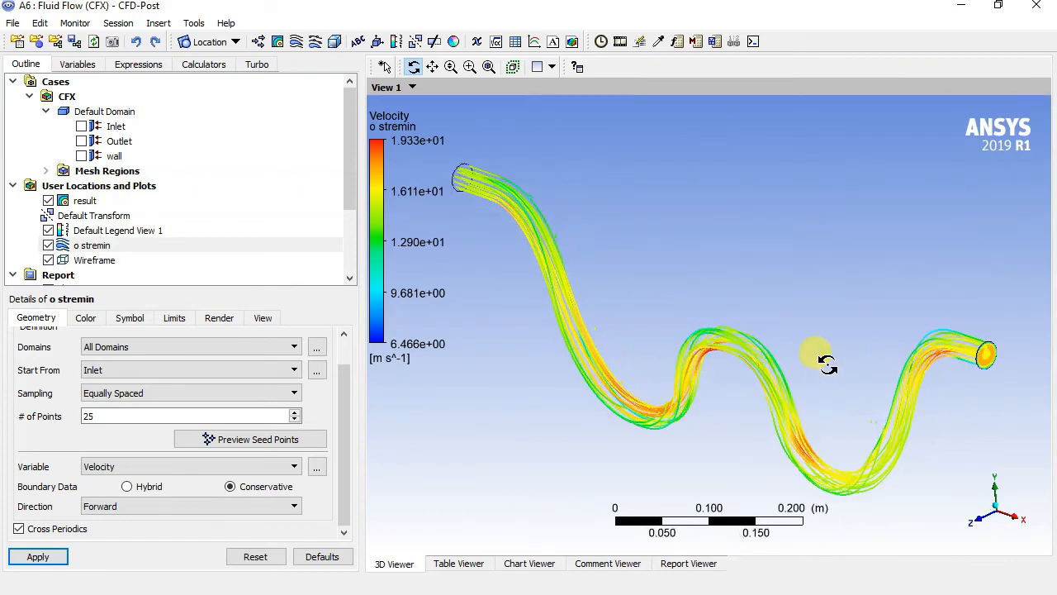
scroll(762, 391, up, 10)
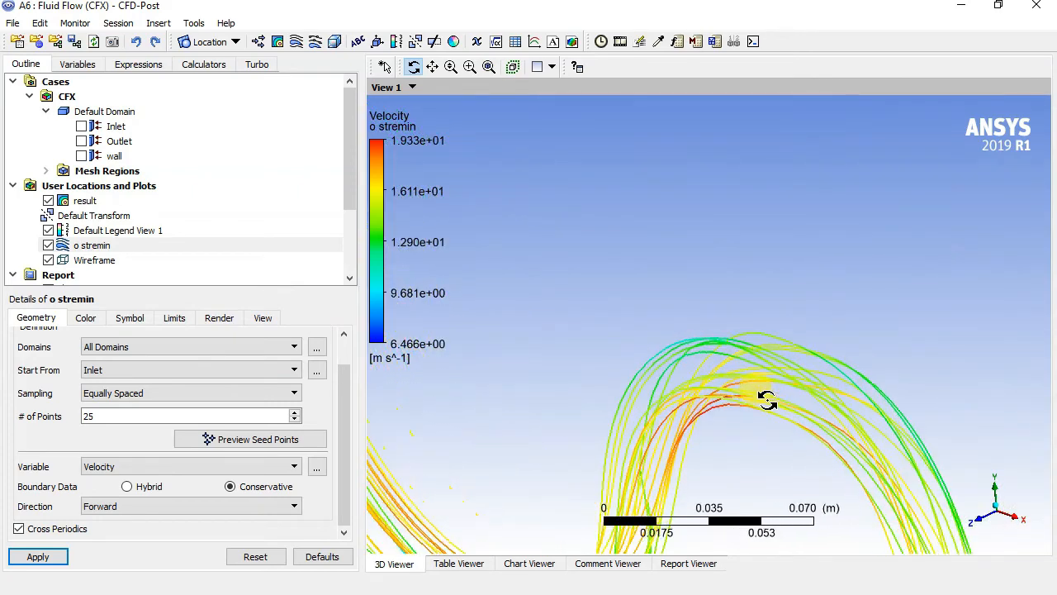
scroll(767, 399, up, 2)
drag(767, 408, 621, 271)
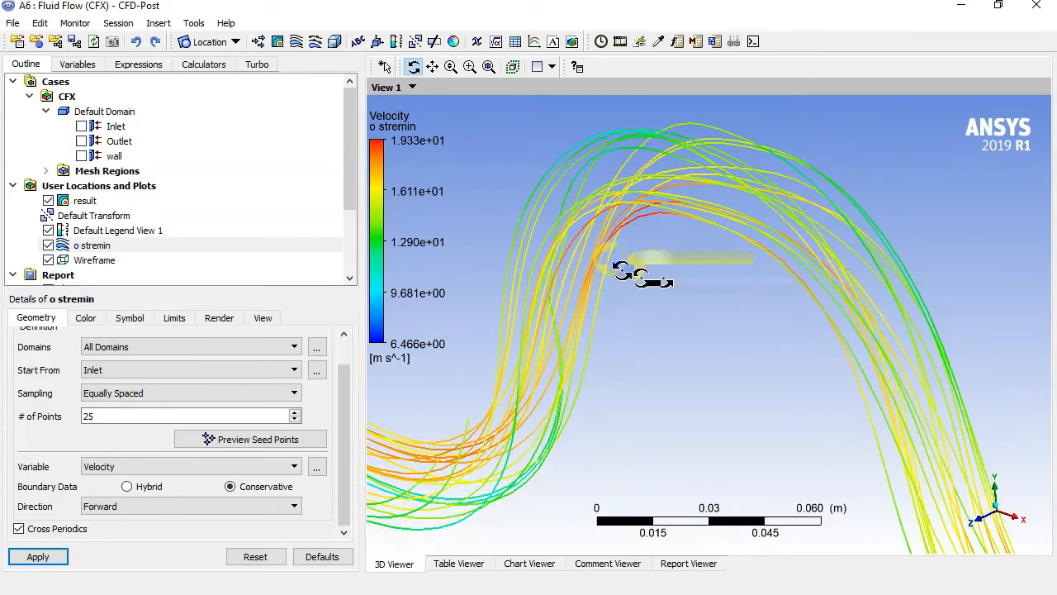
scroll(677, 248, up, 2)
ctrl+middle_drag(678, 247, 746, 336)
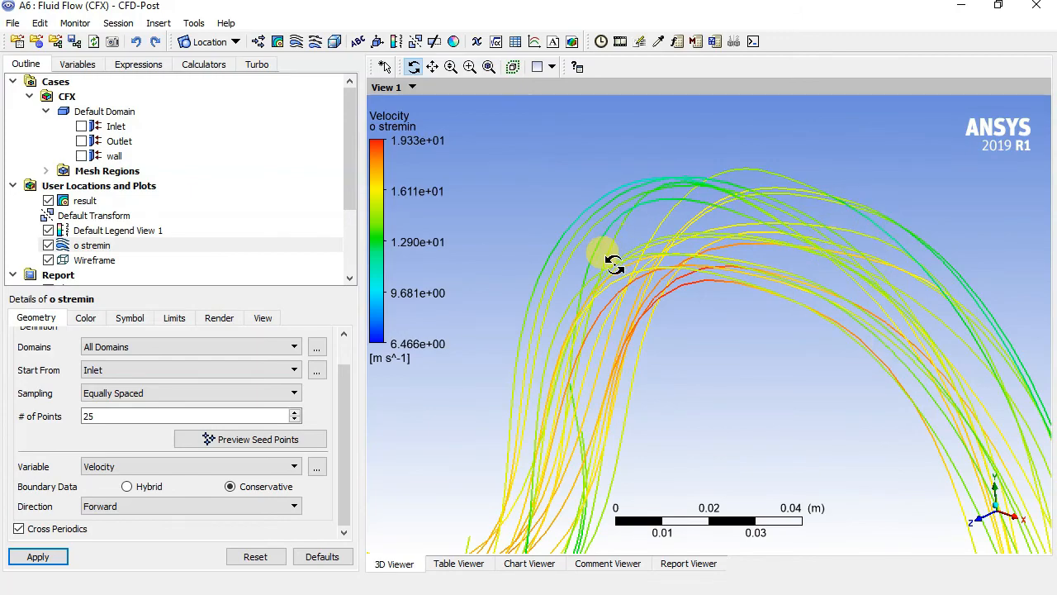
scroll(615, 272, down, 5)
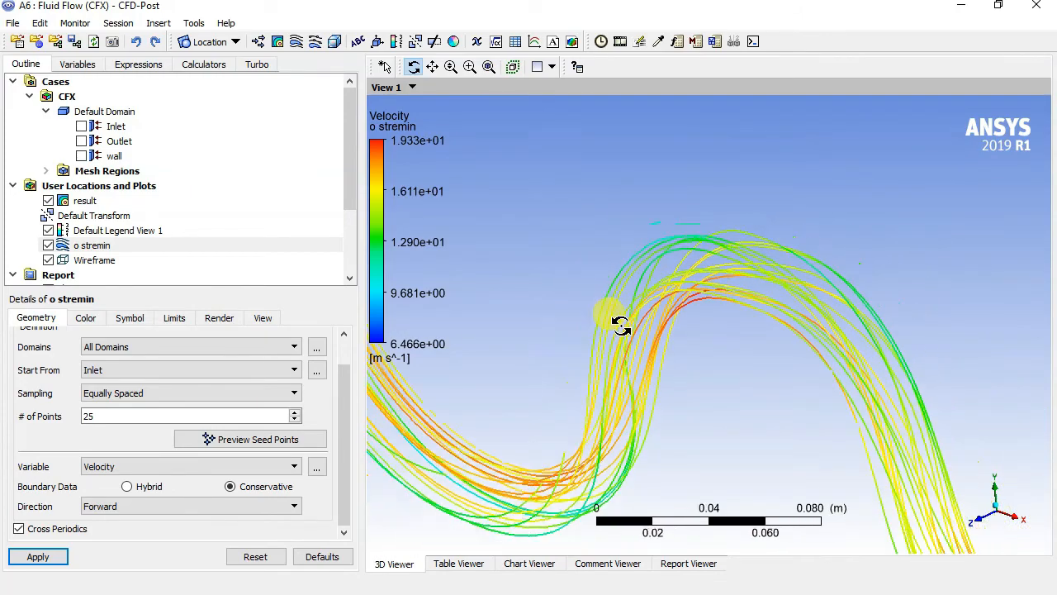
scroll(620, 339, down, 4)
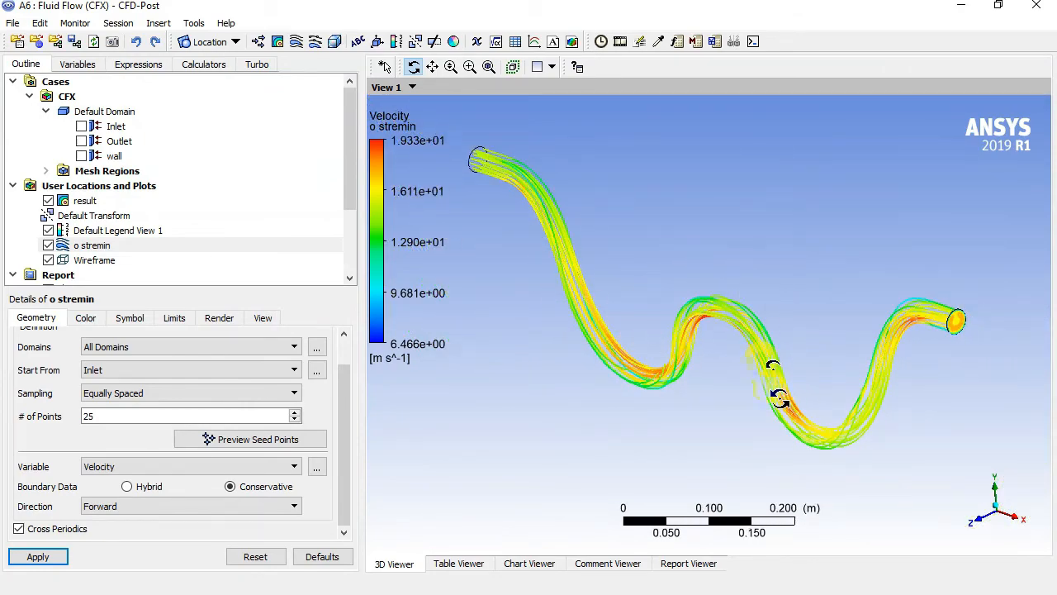
scroll(692, 285, up, 2)
scroll(698, 287, up, 6)
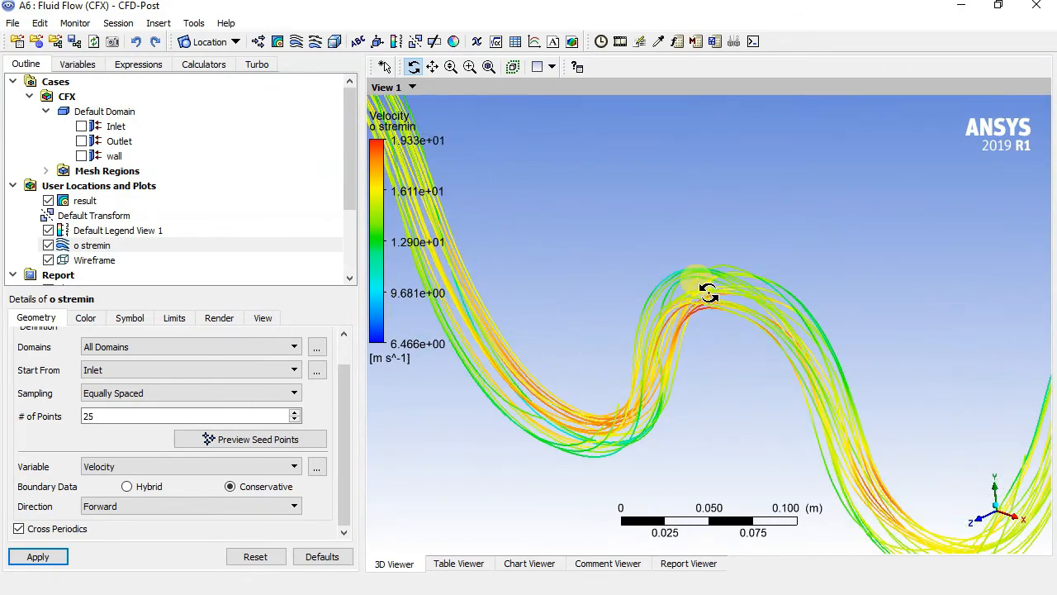
scroll(715, 295, up, 4)
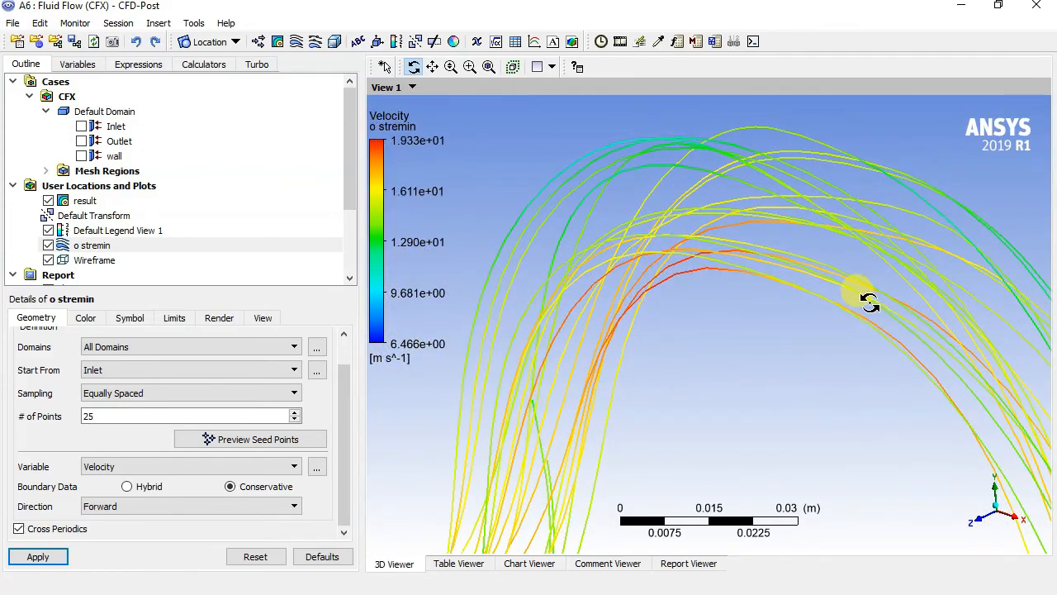
scroll(871, 304, down, 3)
scroll(779, 330, down, 5)
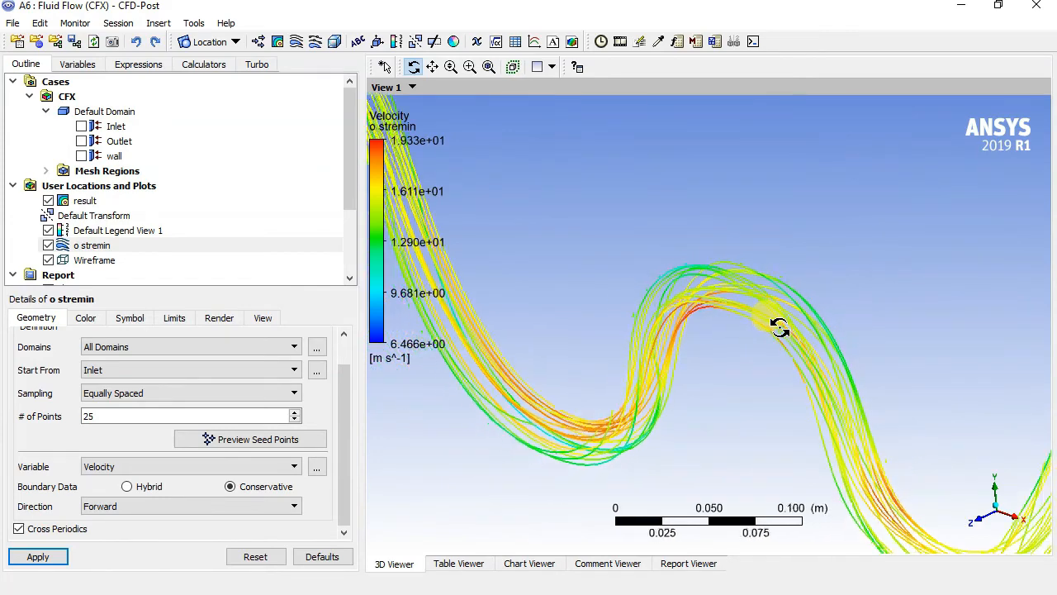
scroll(712, 350, down, 3)
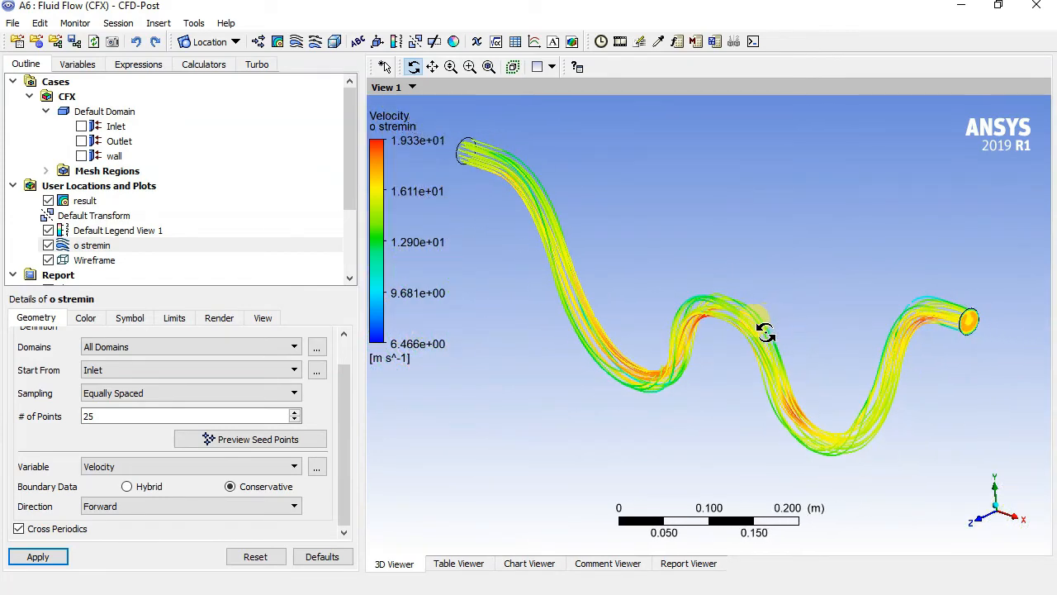
ctrl+middle_drag(708, 337, 712, 350)
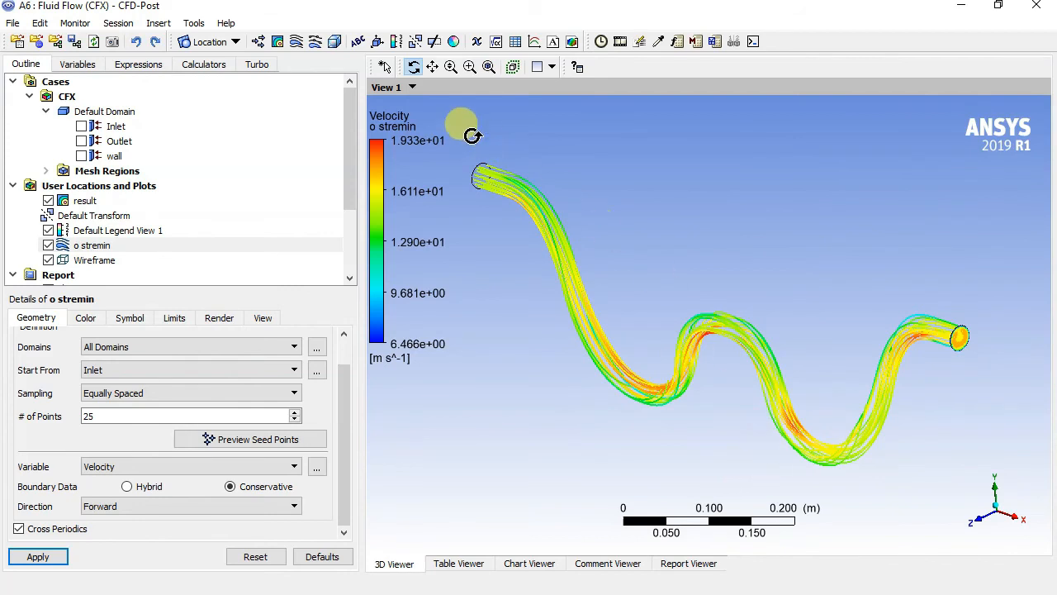
Run a Quick Animation of the o stremin streamlines, slowed down to about 551 frames.
click(620, 41)
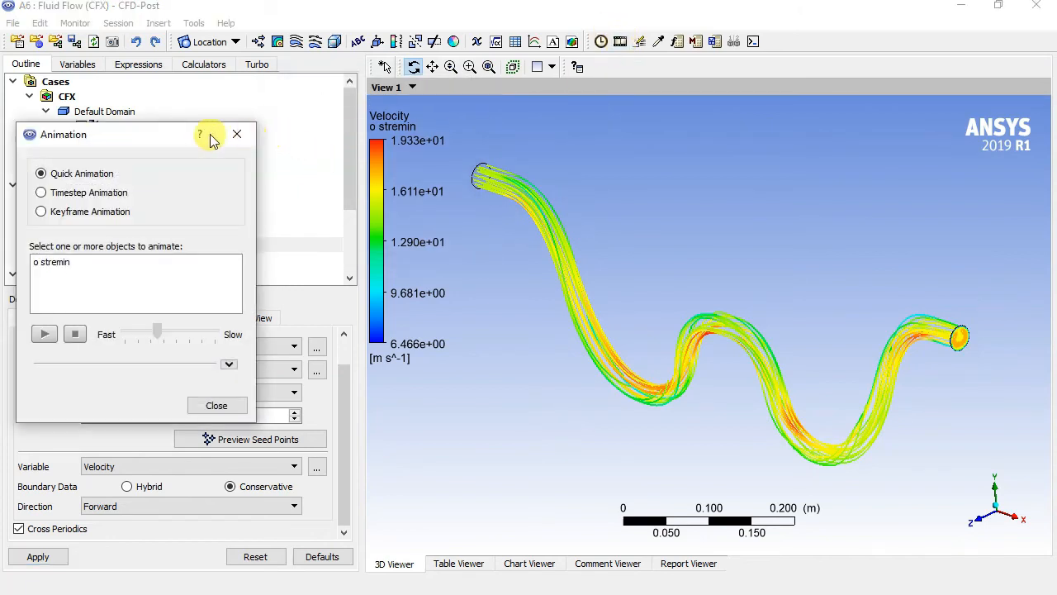
mouse_move(157, 142)
mouse_down()
mouse_move(252, 187)
mouse_move(169, 135)
mouse_up()
click(139, 309)
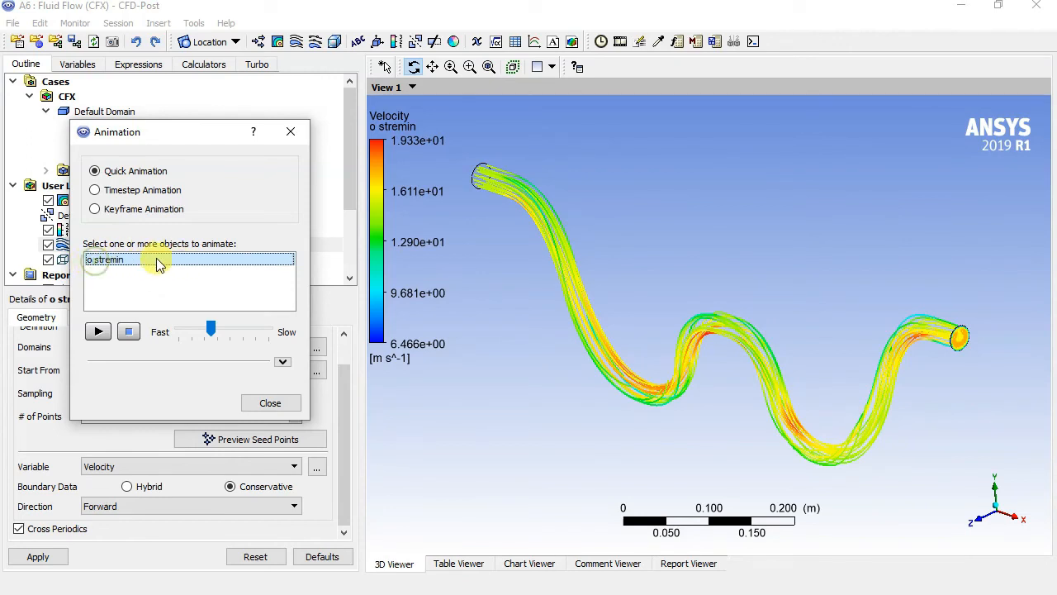
drag(213, 332, 224, 343)
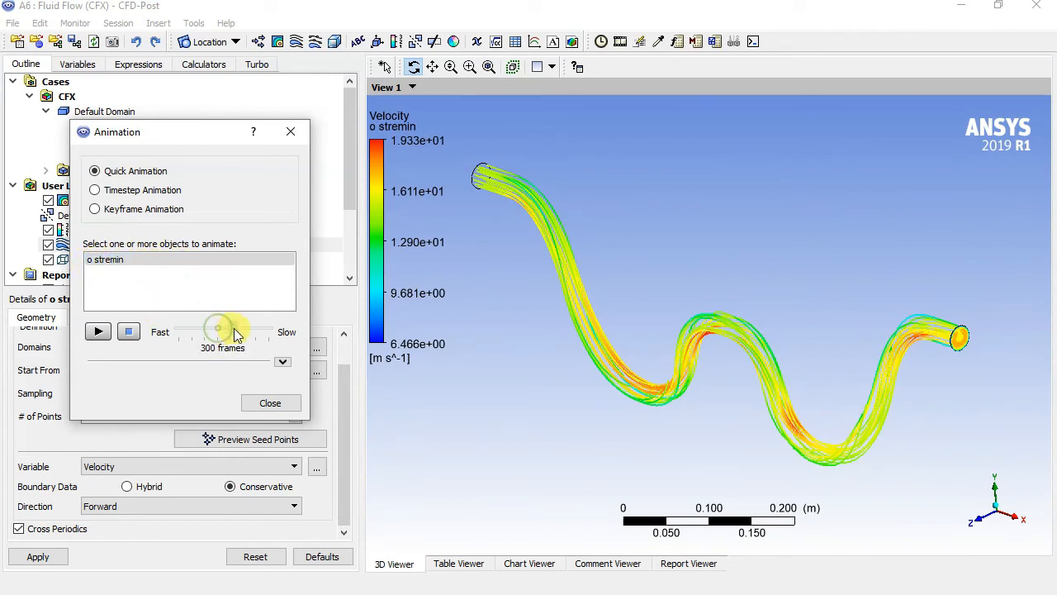
drag(182, 331, 249, 322)
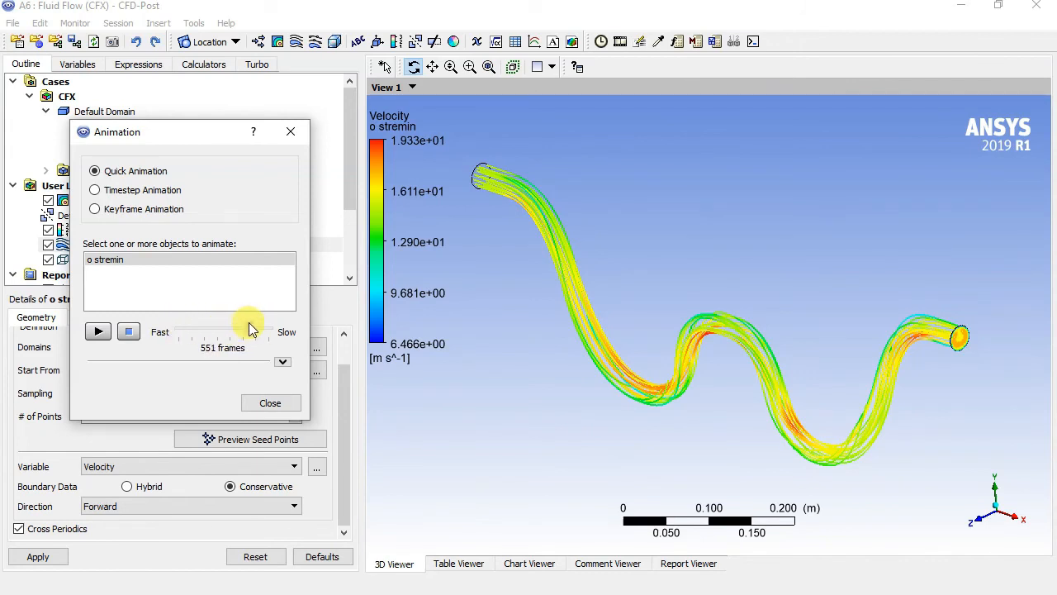
click(97, 332)
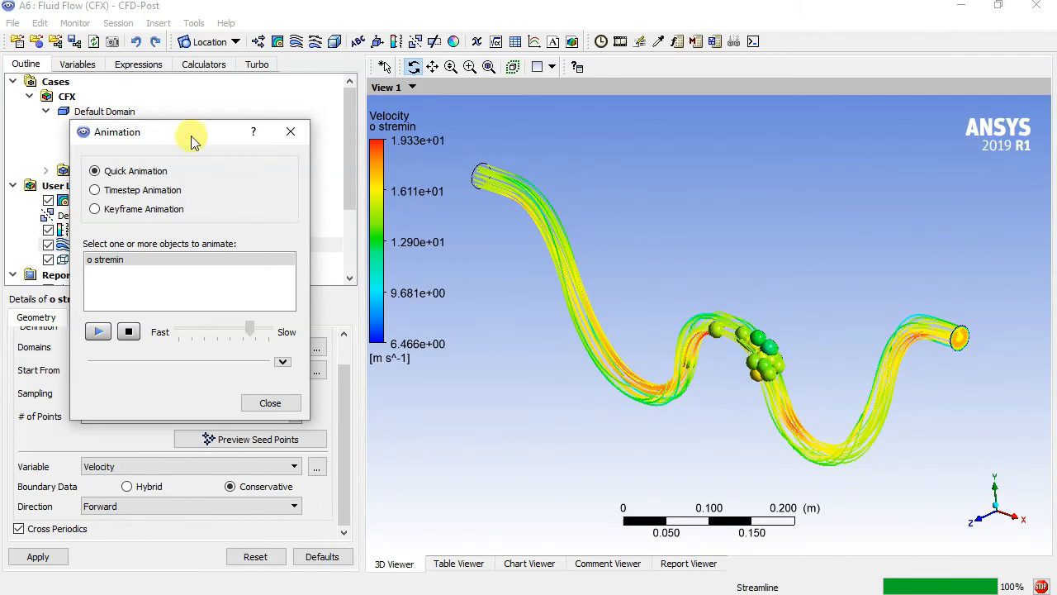
Watch the animated particles travel through the tube, examining the middle bend up close and the tube from the opposite side.
drag(190, 130, 247, 46)
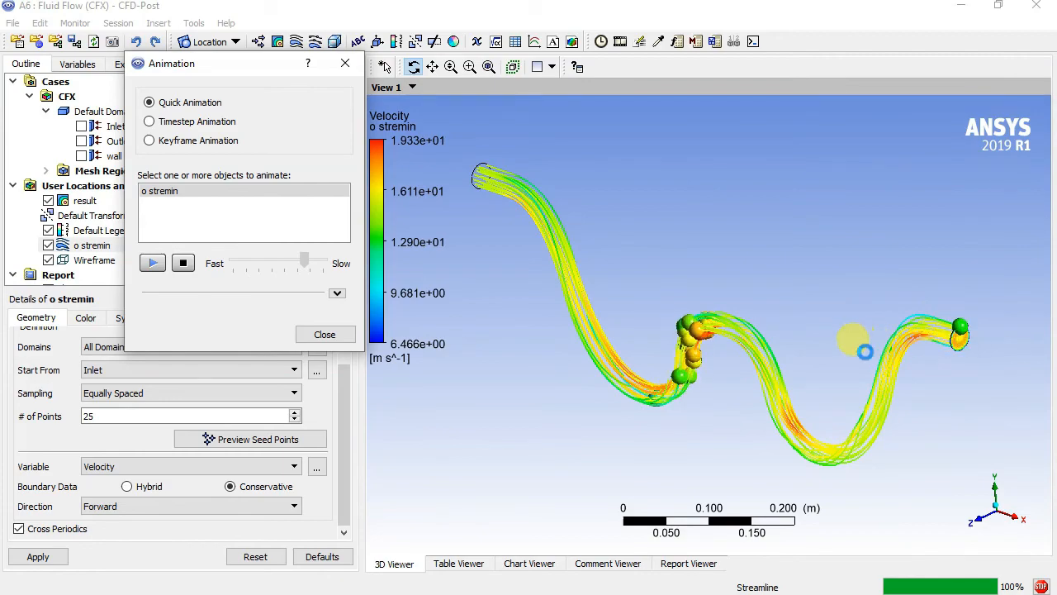
scroll(736, 343, up, 5)
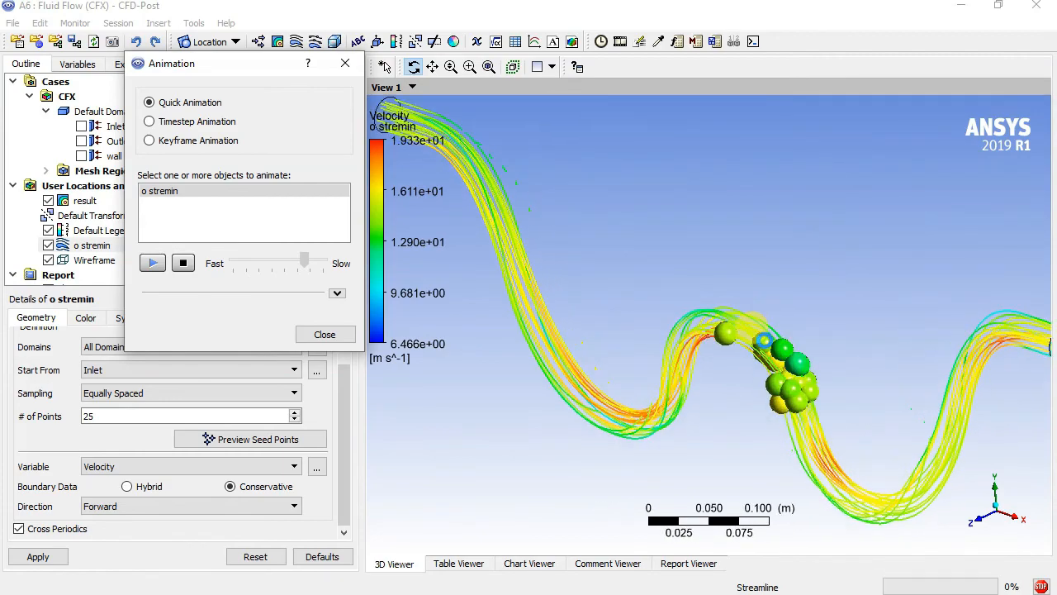
scroll(746, 359, up, 3)
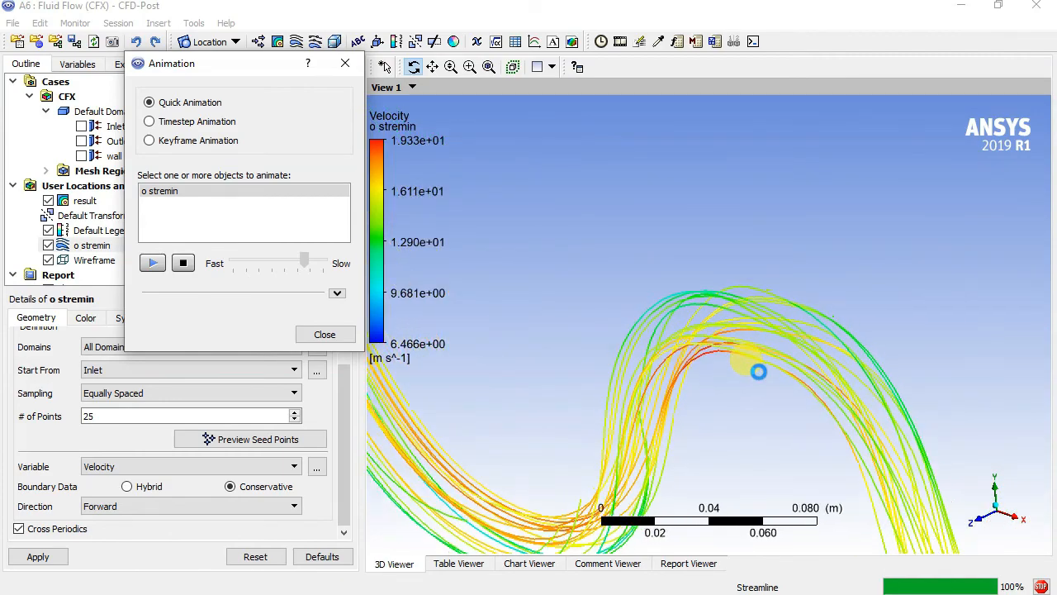
scroll(746, 359, down, 4)
scroll(746, 359, up, 2)
scroll(759, 371, down, 1)
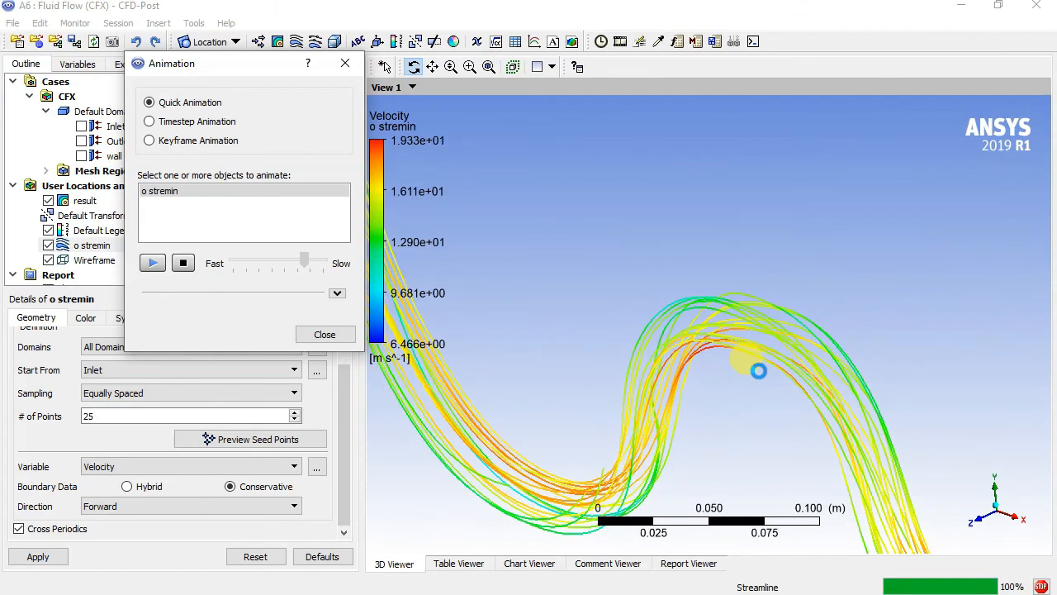
scroll(758, 371, up, 2)
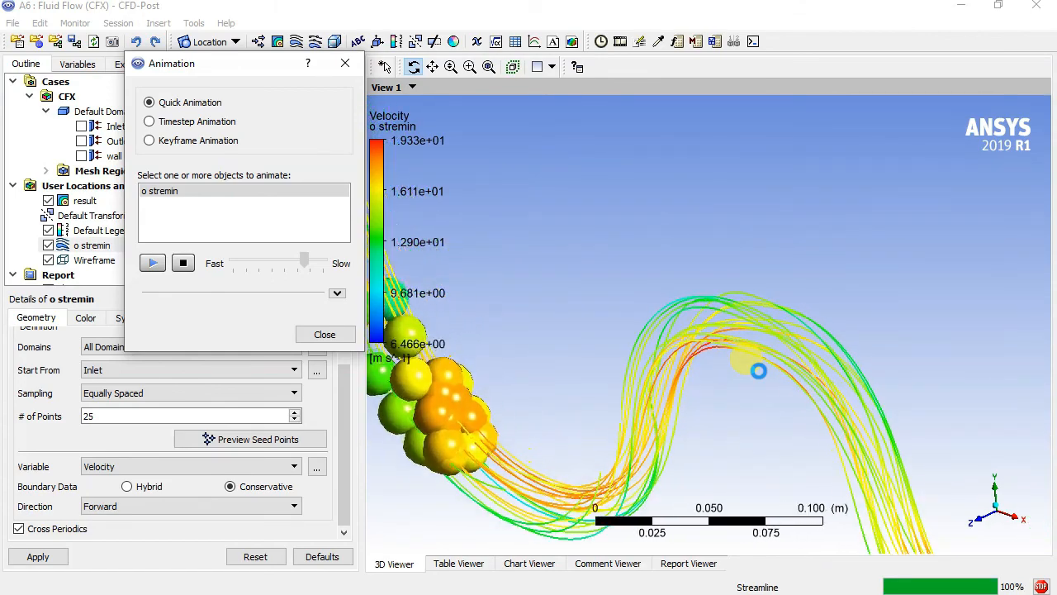
scroll(754, 383, down, 1)
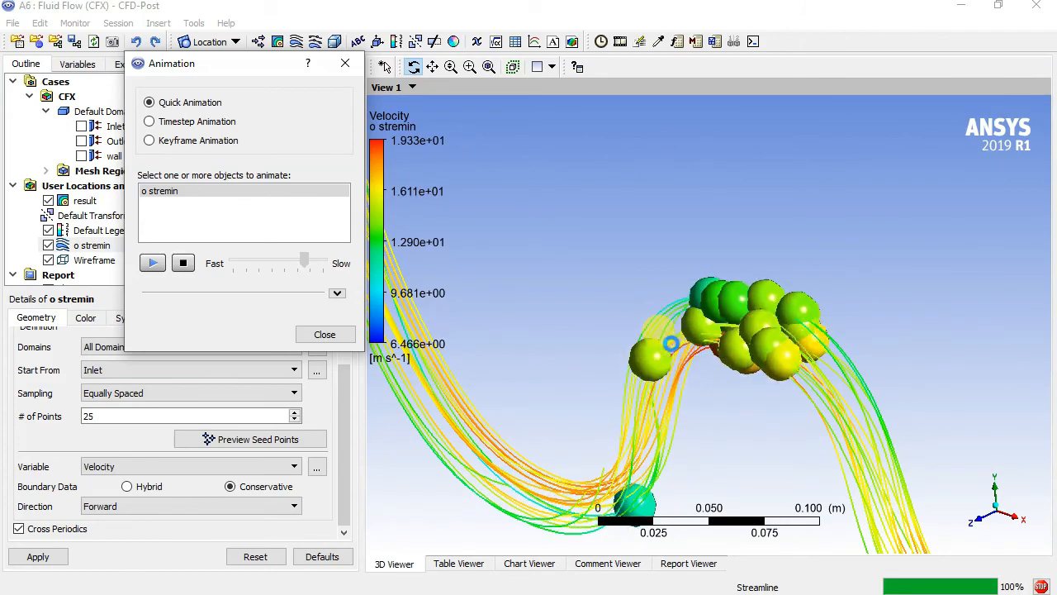
drag(900, 392, 618, 283)
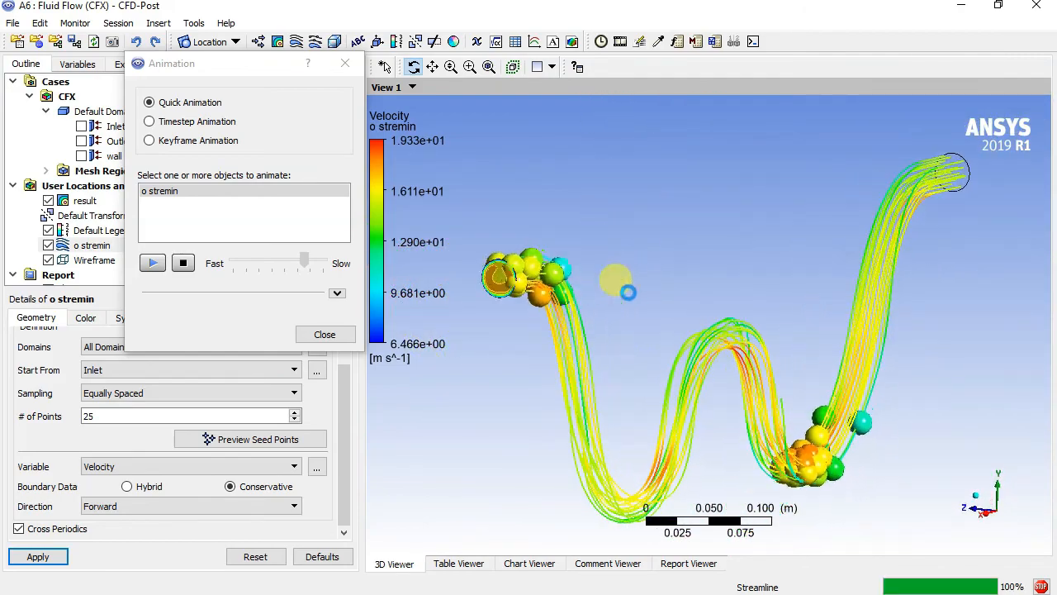